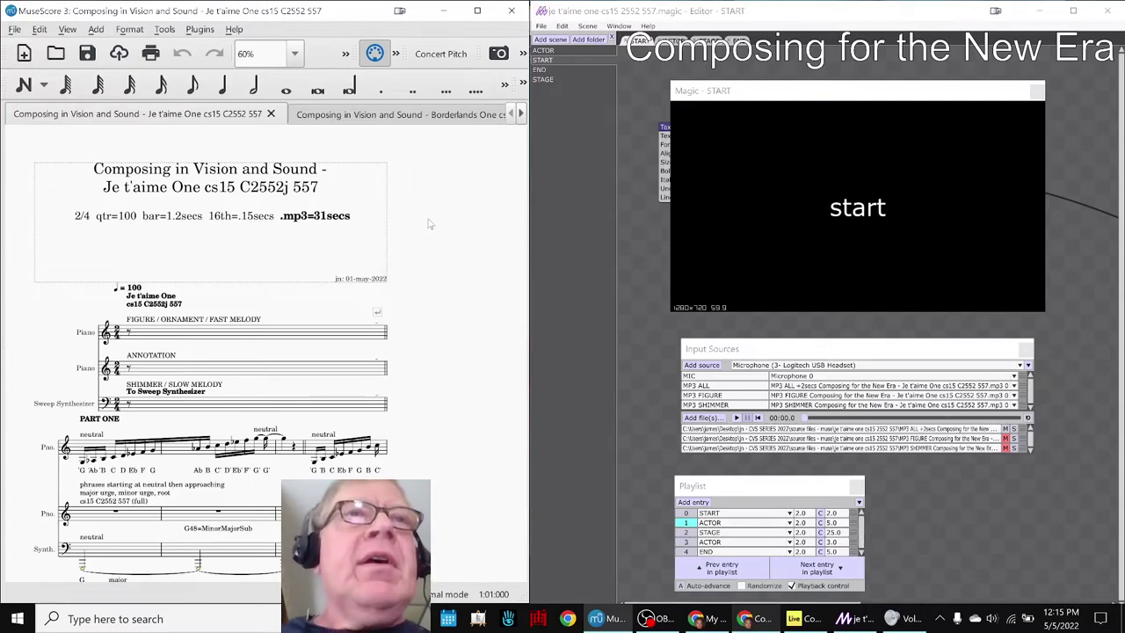
# Play and stop the opening of the Je t'aime One score, then reset Magic's playlist to START.
pyautogui.click(51, 334)
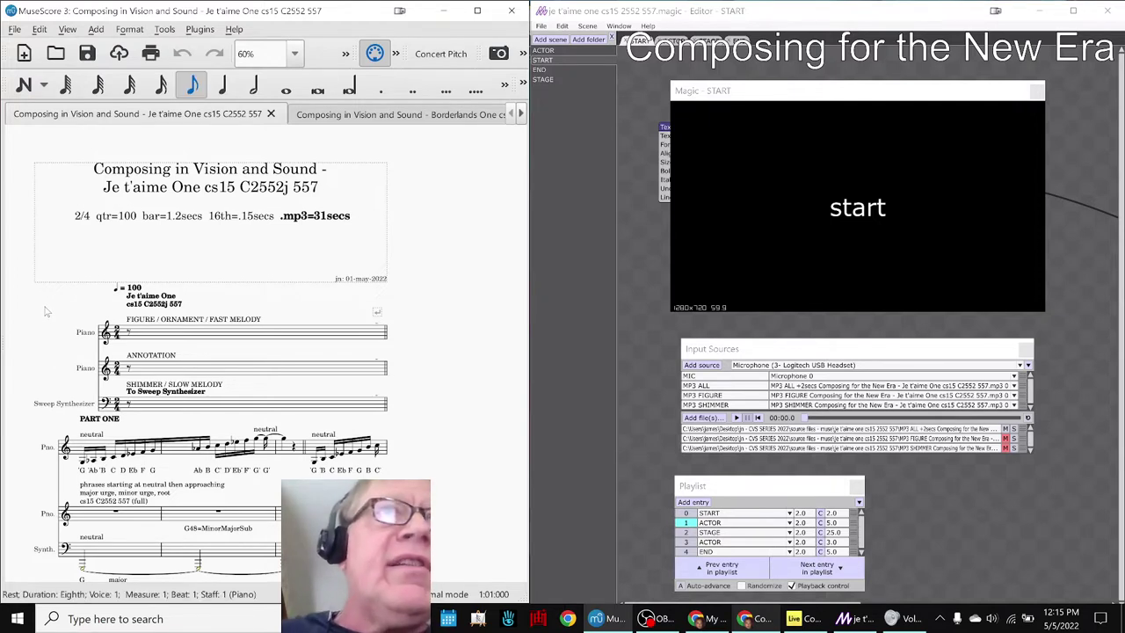
pyautogui.click(47, 311)
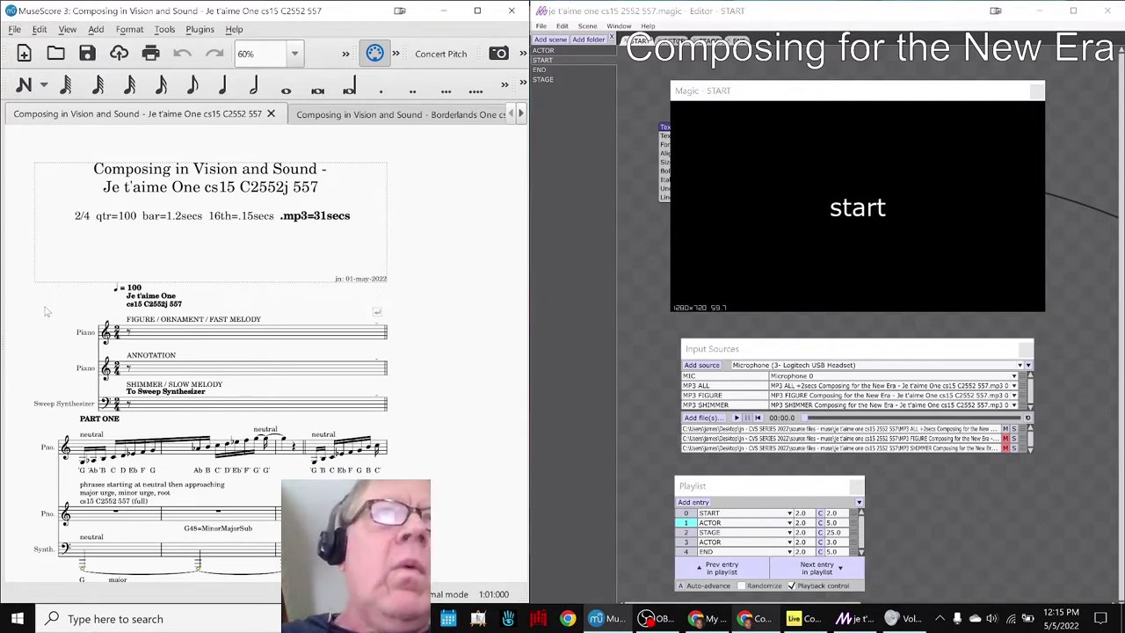
pyautogui.press('space')
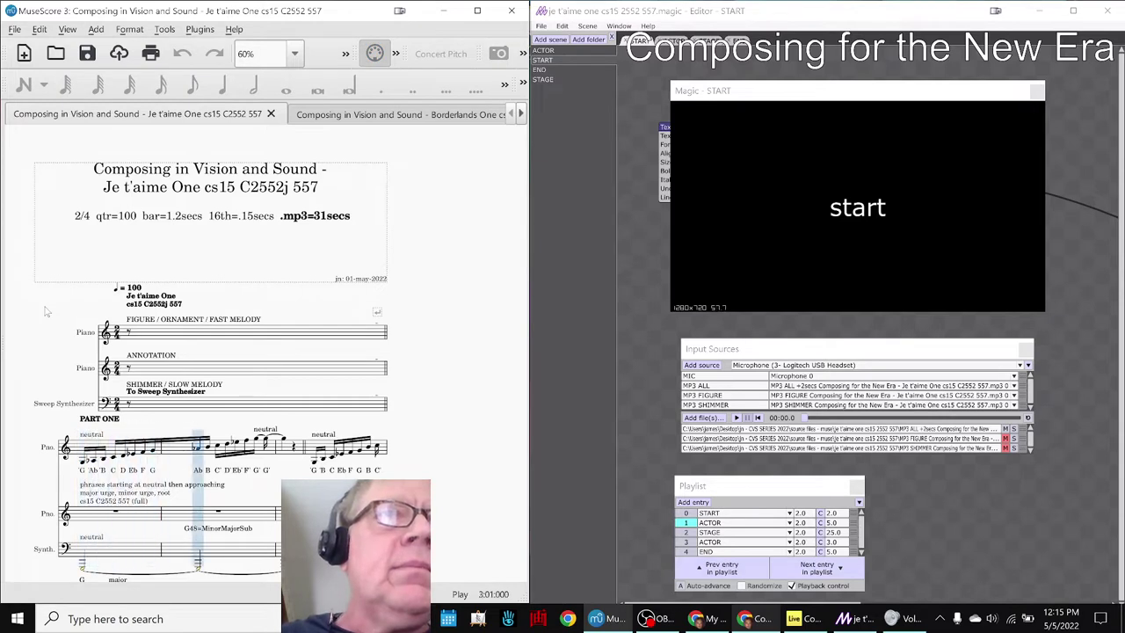
pyautogui.press('space')
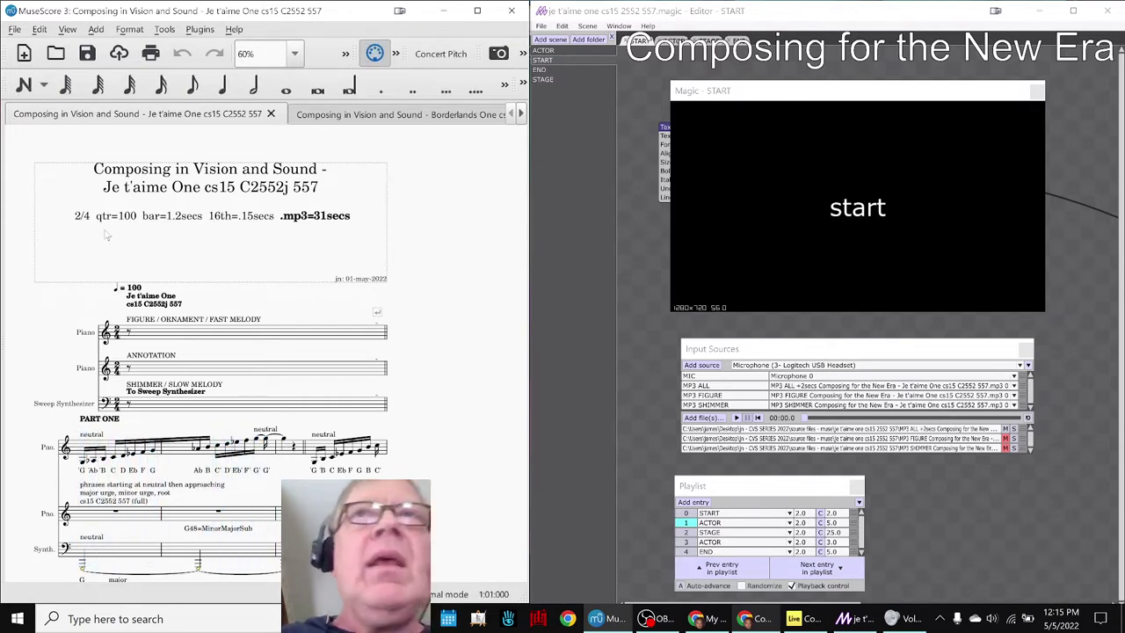
pyautogui.click(559, 12)
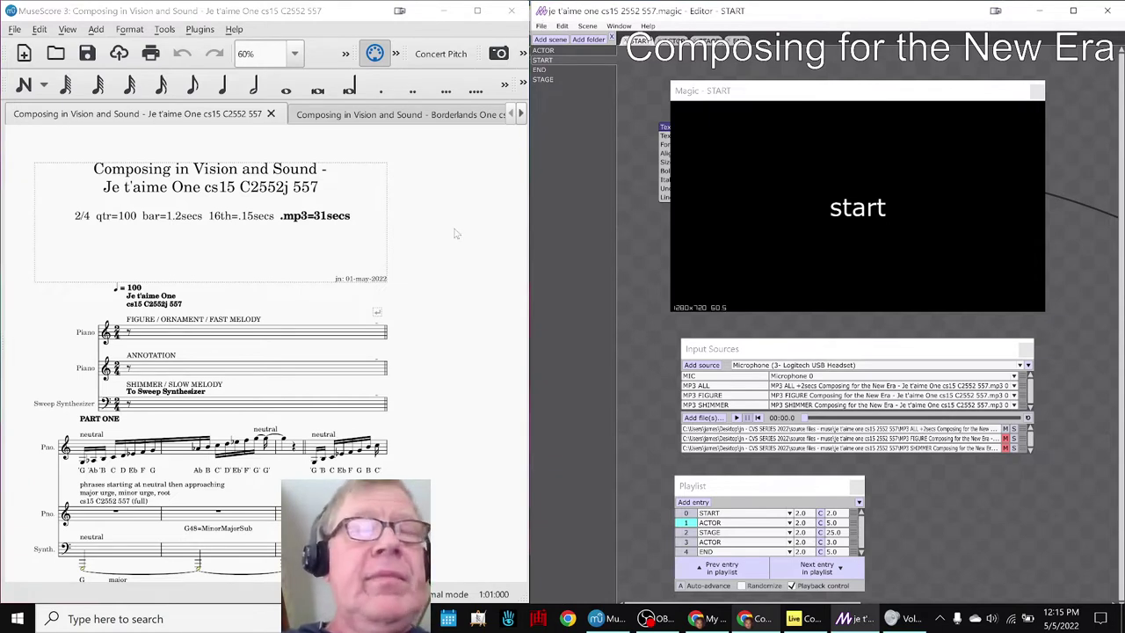
pyautogui.press('space')
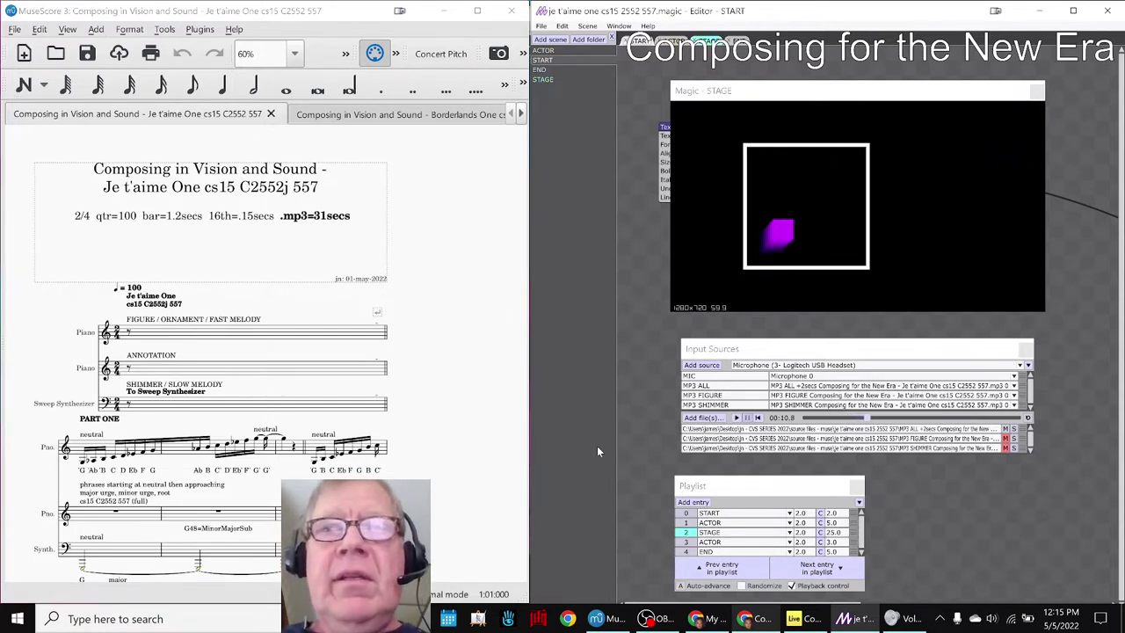
# Check the stream title in OBS, minimize it, and bring up the Napkin Diagram spreadsheet in Chrome.
pyautogui.click(647, 618)
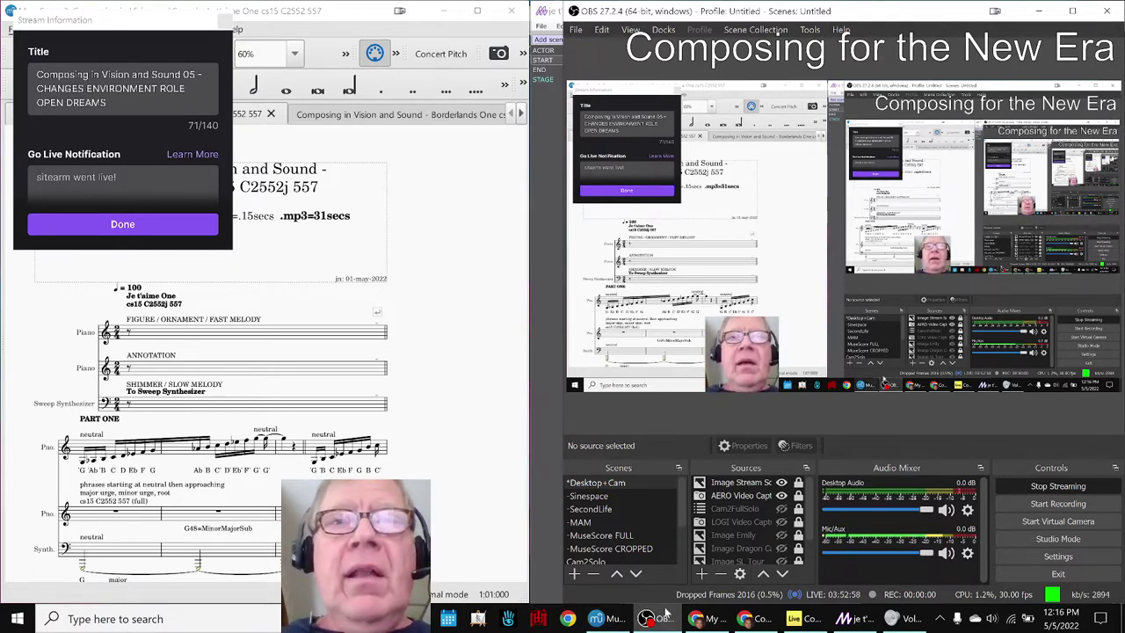
pyautogui.click(665, 621)
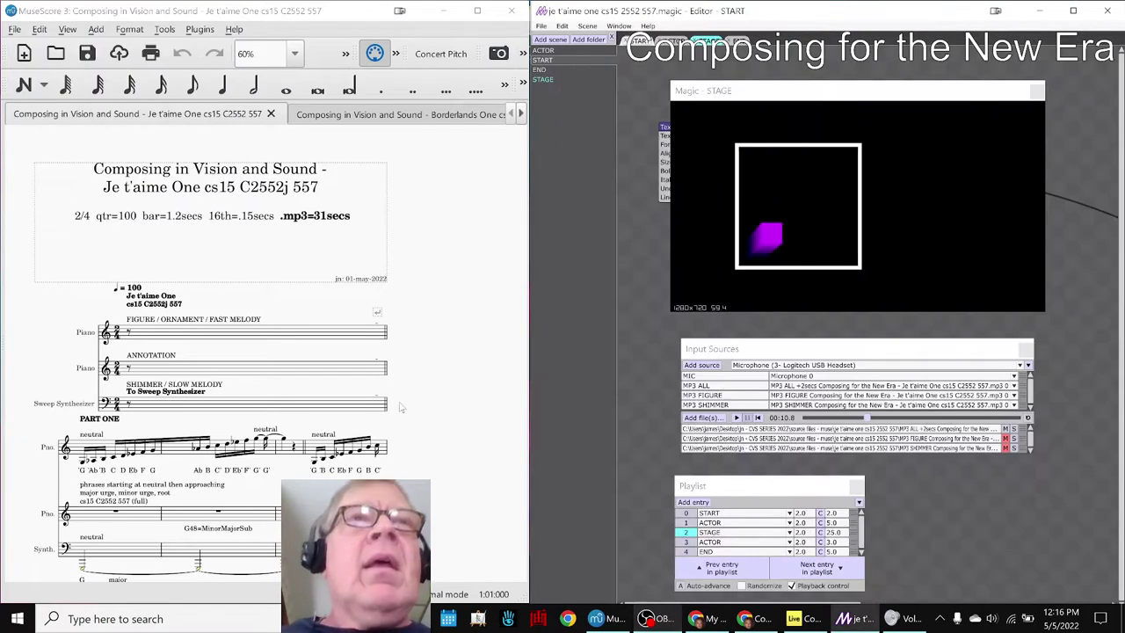
pyautogui.click(746, 620)
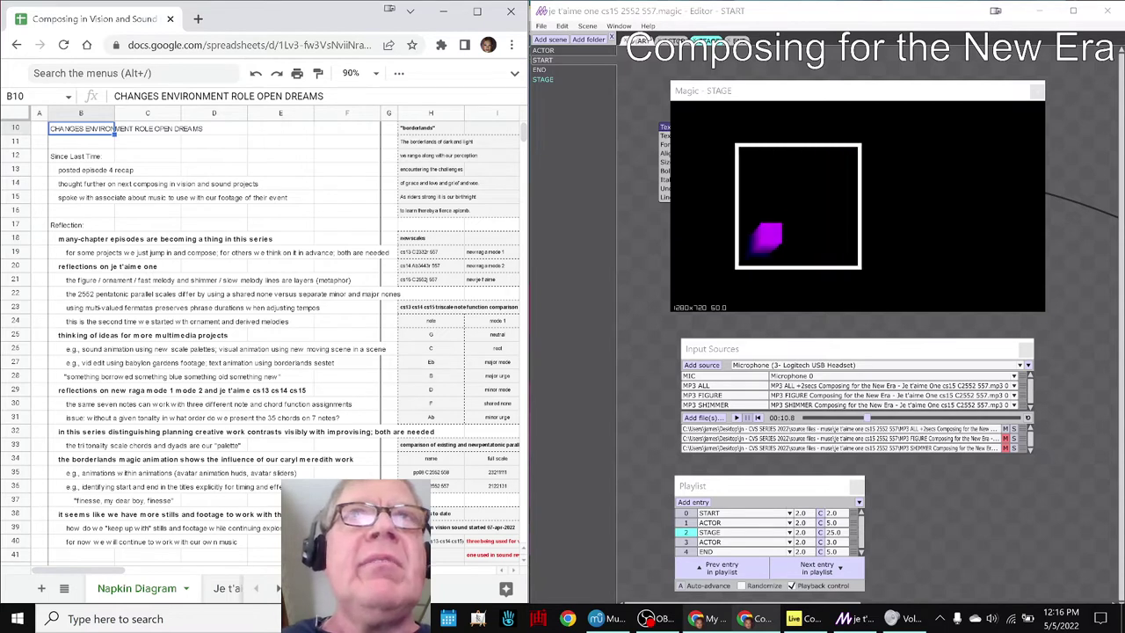
# Reset Magic to its START scene and select the new raga reflections heading in cell B29.
pyautogui.hotkey('alt', 'Tab')
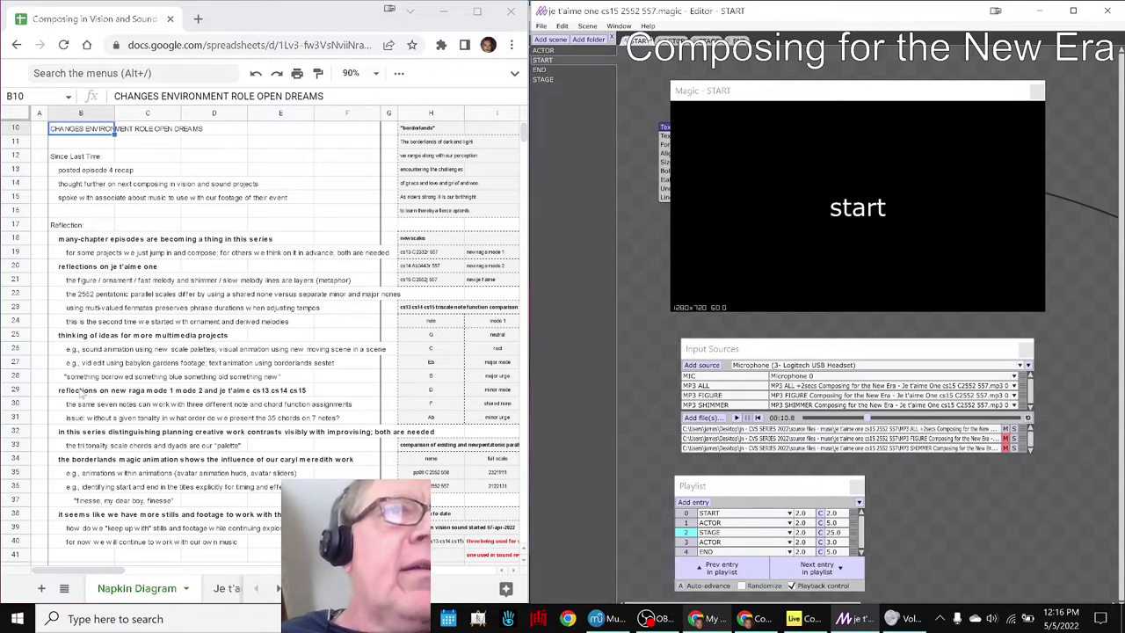
pyautogui.click(71, 392)
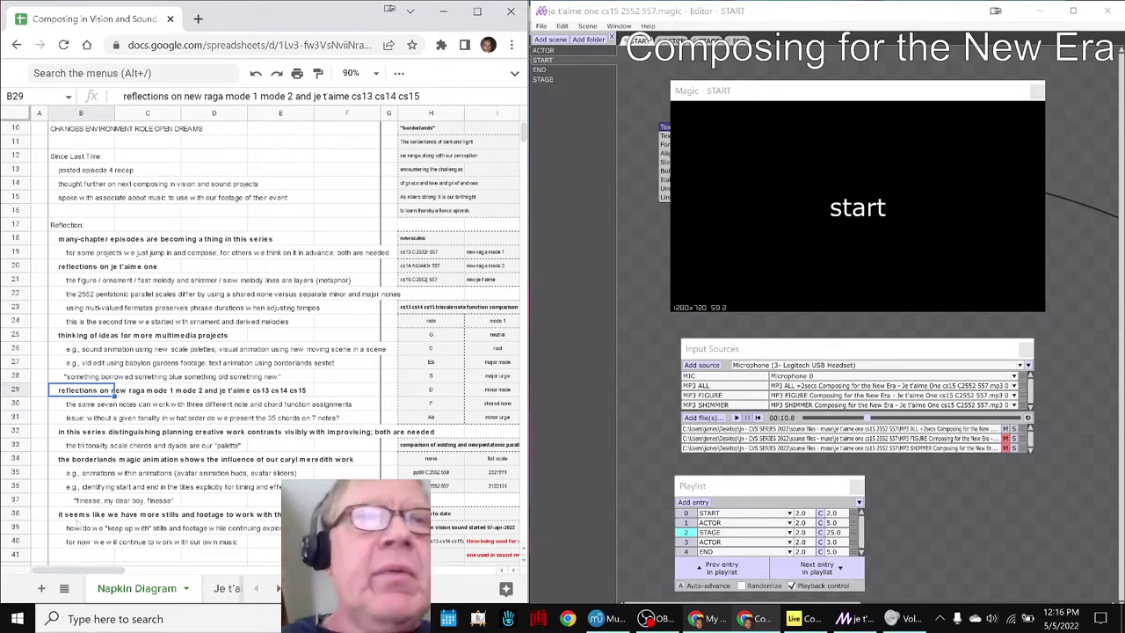
# Go over the comparison table's G and C rows: G neutral in mode 1, major urge in mode 2, Eb neutral in jt.
pyautogui.moveTo(66, 569); pyautogui.dragTo(112, 572)
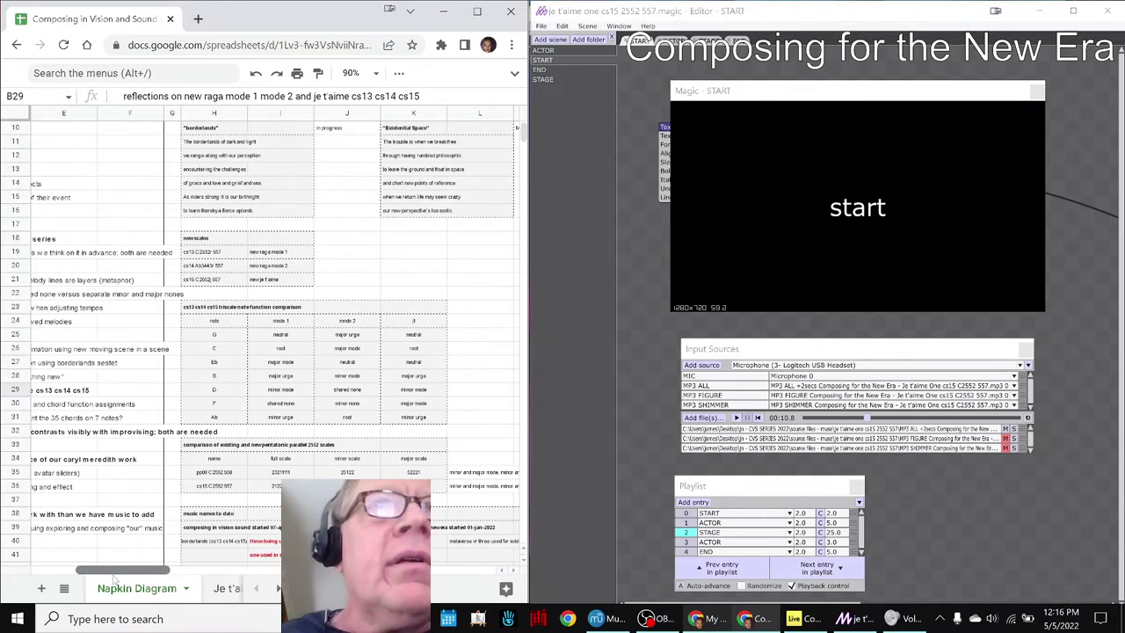
pyautogui.click(219, 341)
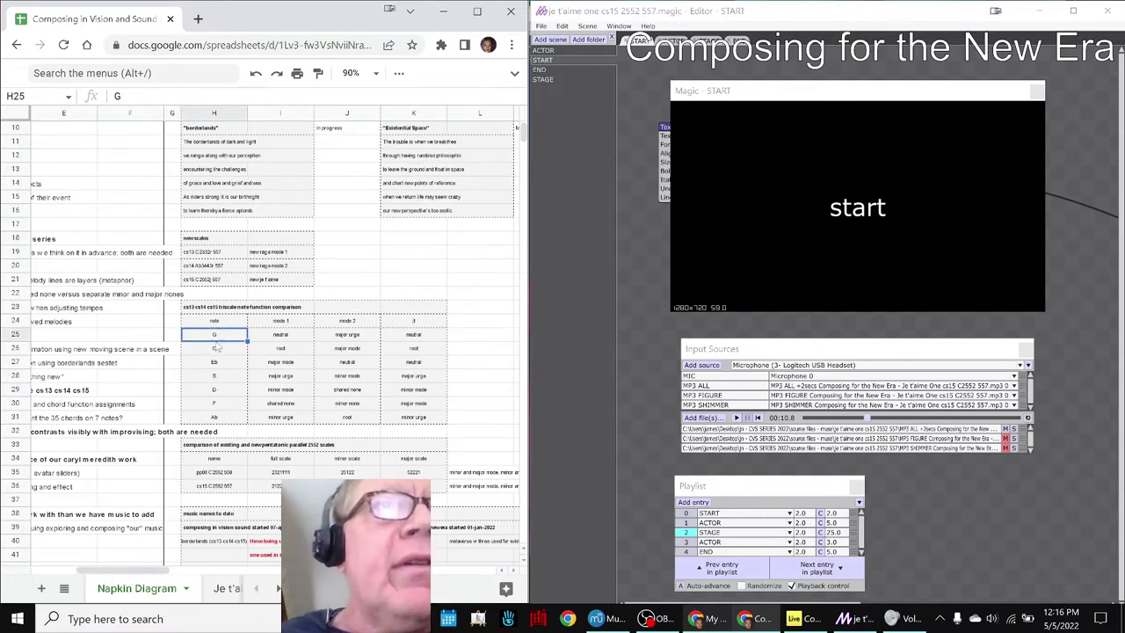
pyautogui.click(217, 353)
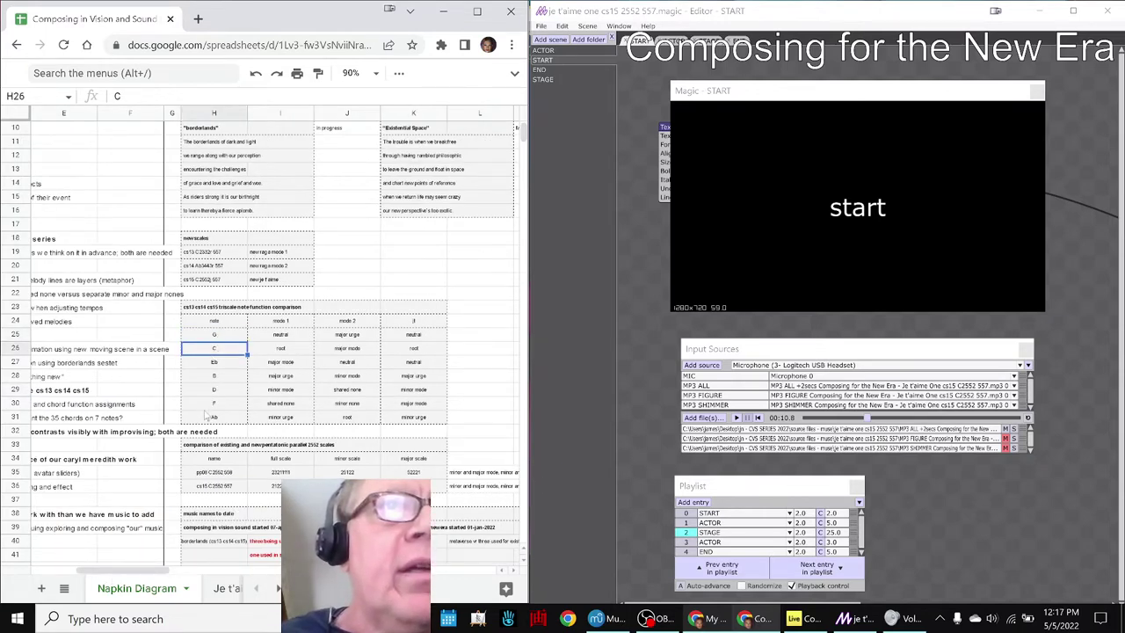
pyautogui.click(273, 339)
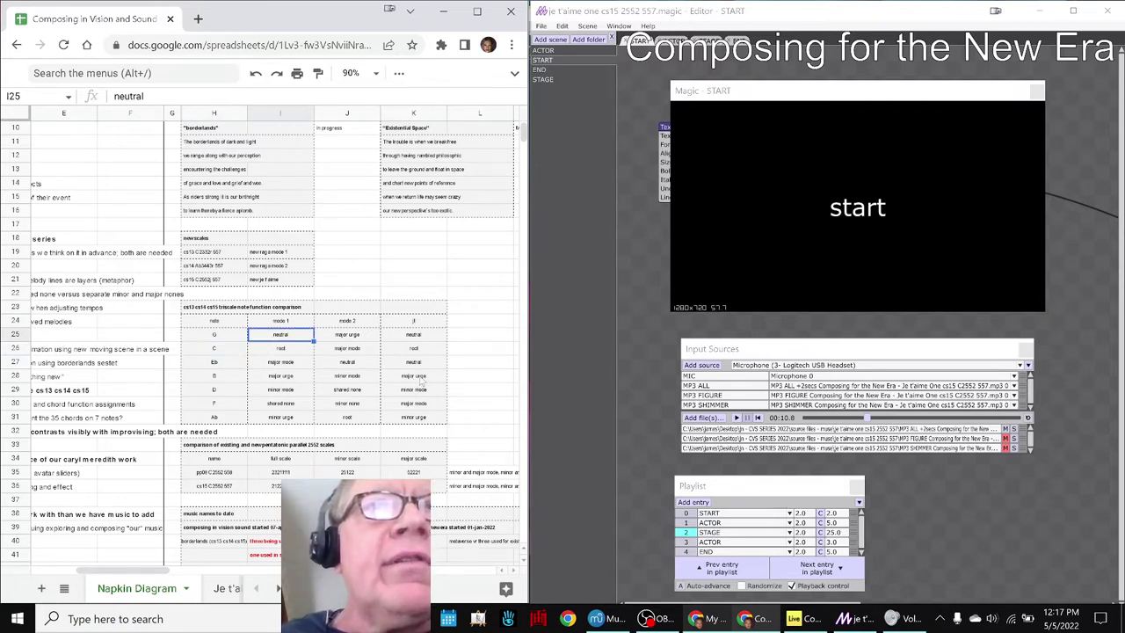
pyautogui.click(365, 341)
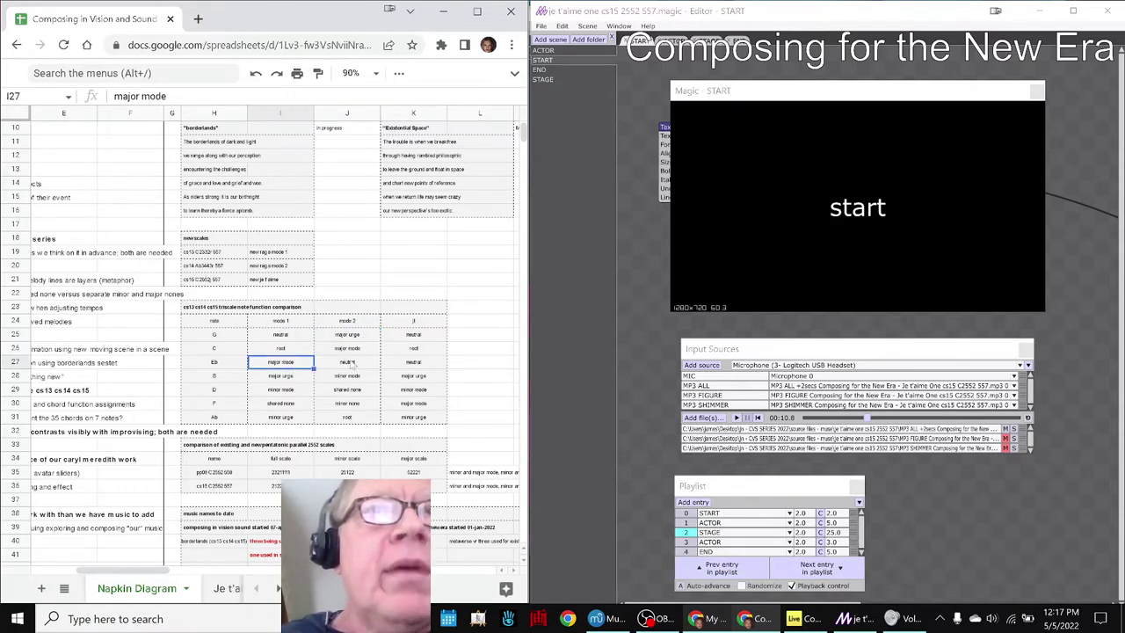
pyautogui.click(409, 364)
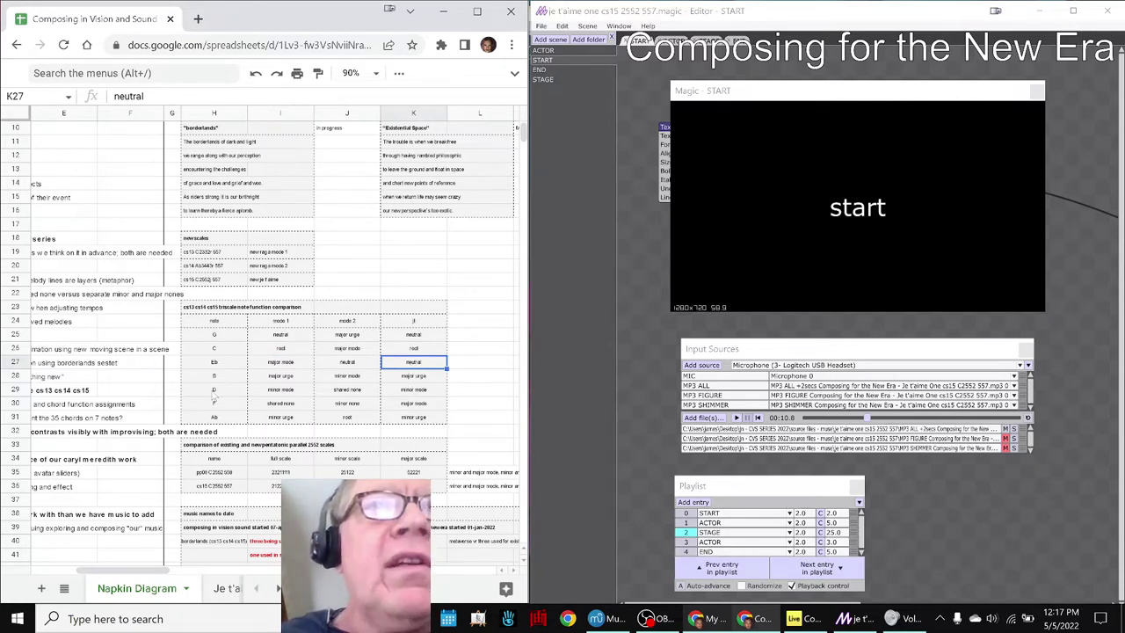
# Point out note D's shared-none mode 2 function, then return to the Je t'aime One score in MuseScore.
pyautogui.click(212, 392)
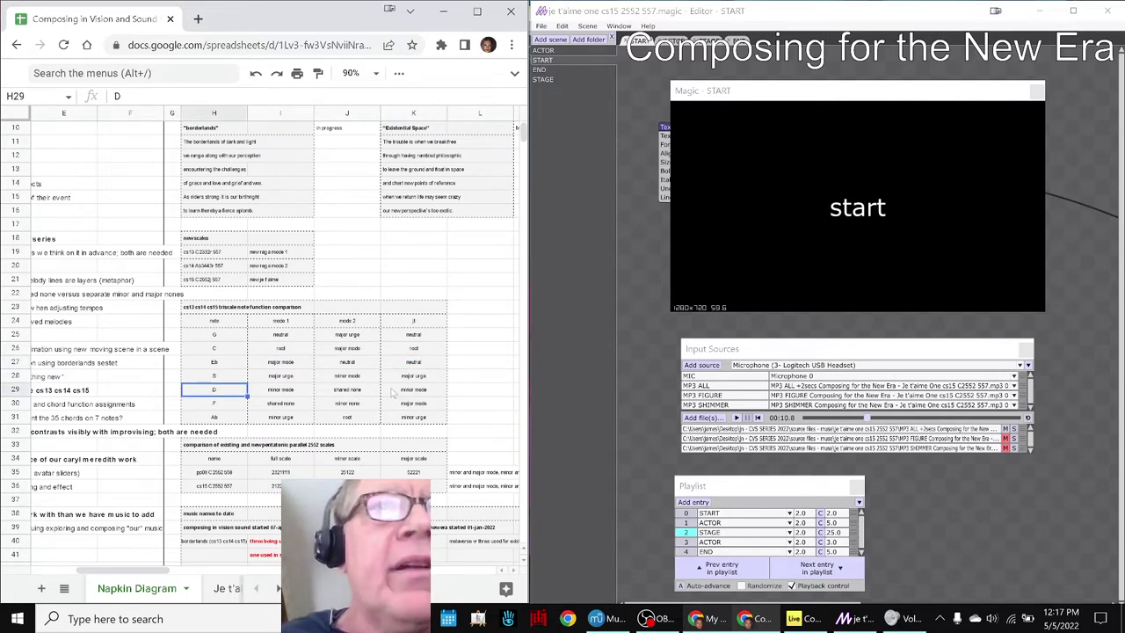
pyautogui.click(363, 392)
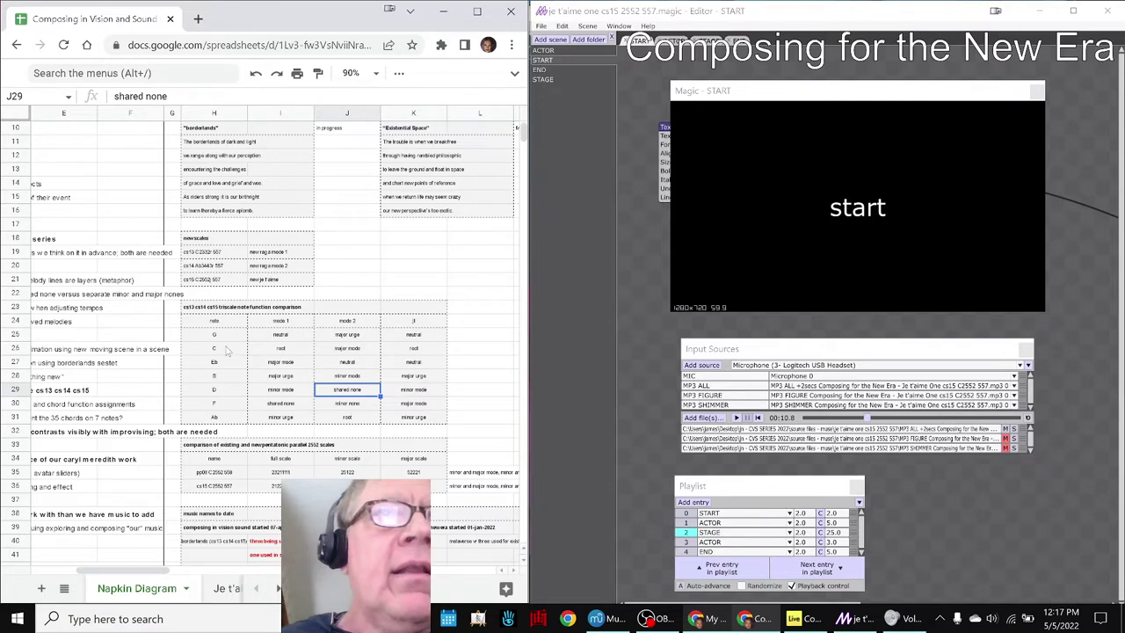
pyautogui.moveTo(150, 570); pyautogui.dragTo(105, 580)
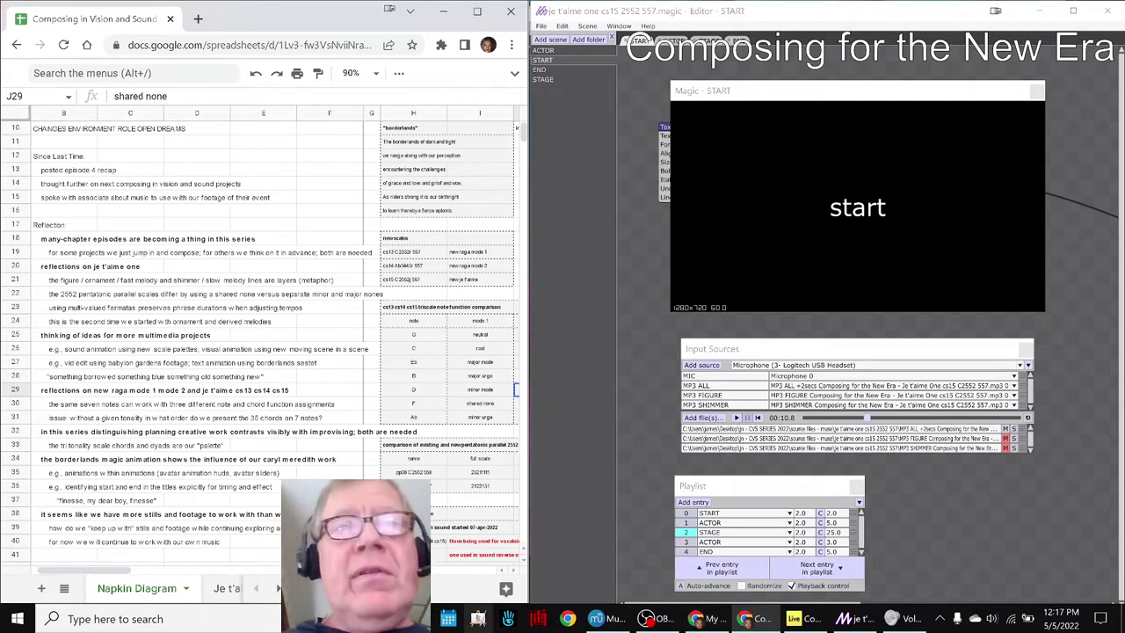
pyautogui.click(595, 619)
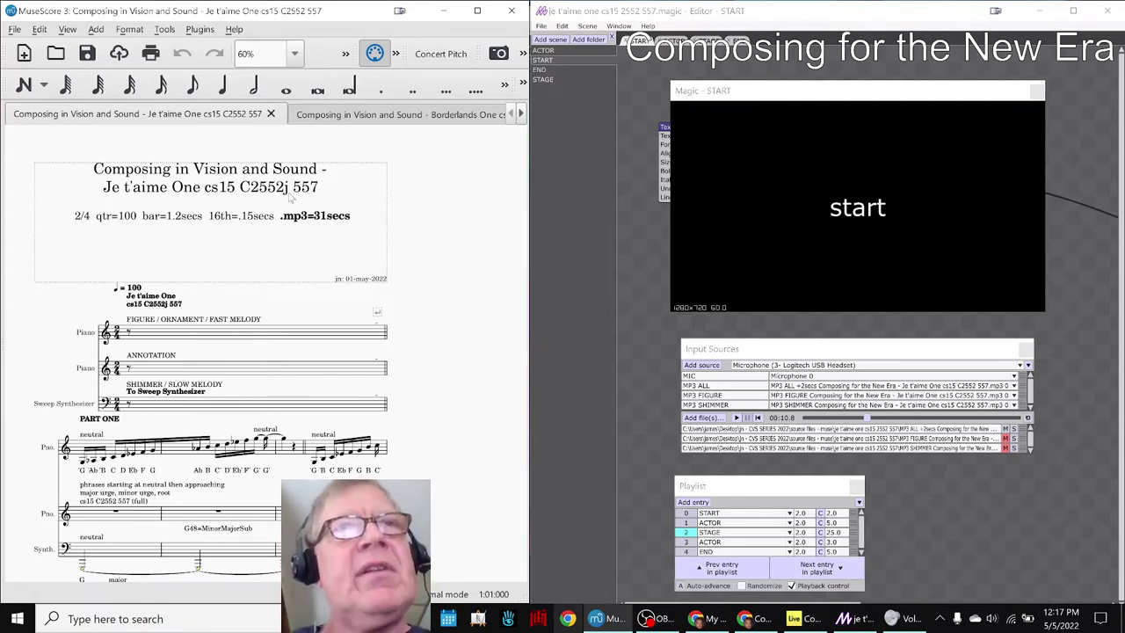
# Open the Borderlands One score and inspect the mode and jt headings in its subtitle note table.
pyautogui.click(310, 116)
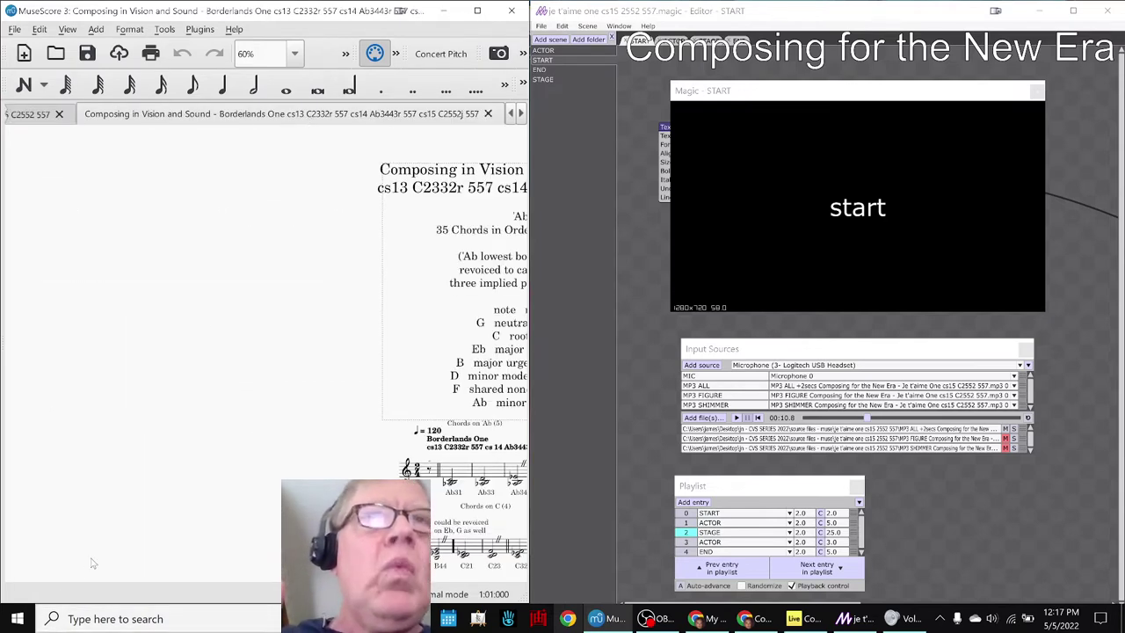
pyautogui.hscroll(5, 85, 548)
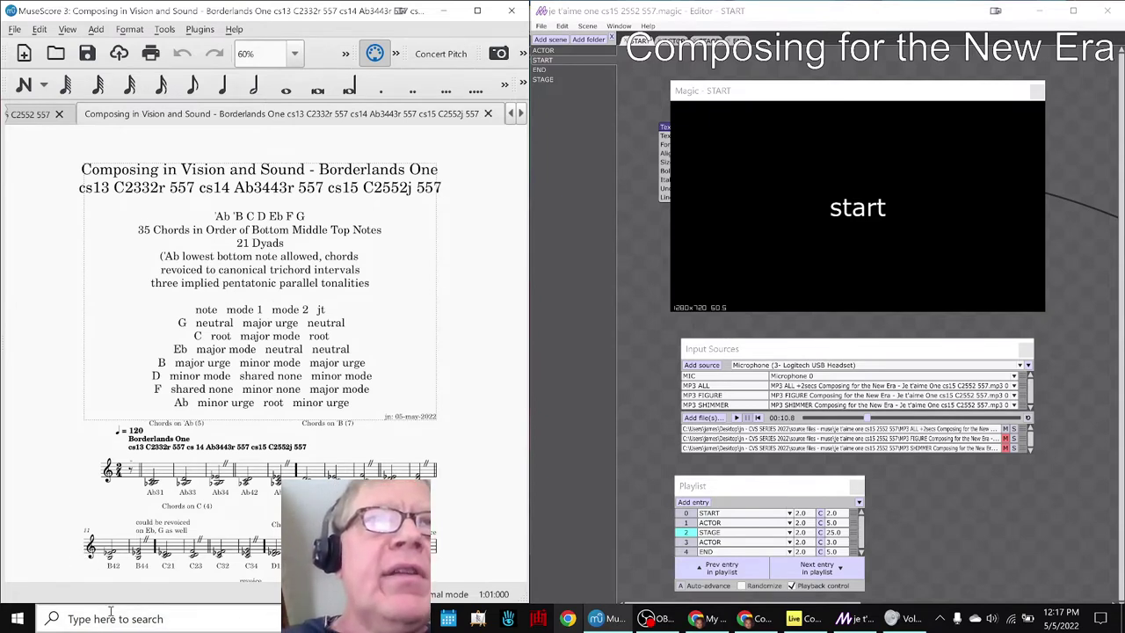
pyautogui.click(237, 319)
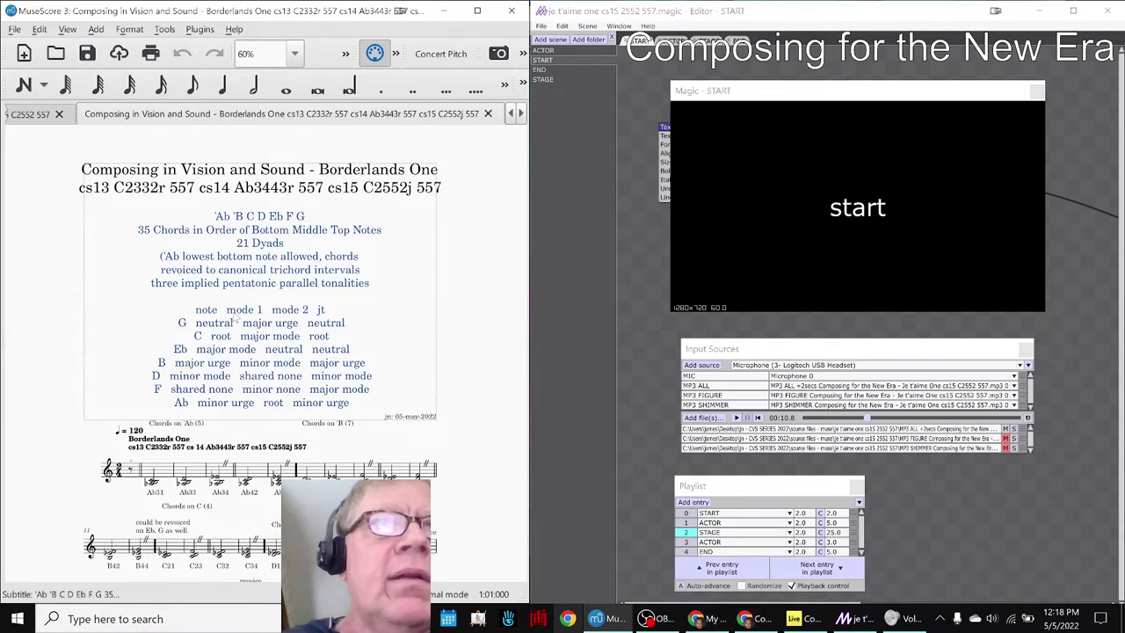
pyautogui.doubleClick(283, 317)
pyautogui.doubleClick(284, 313)
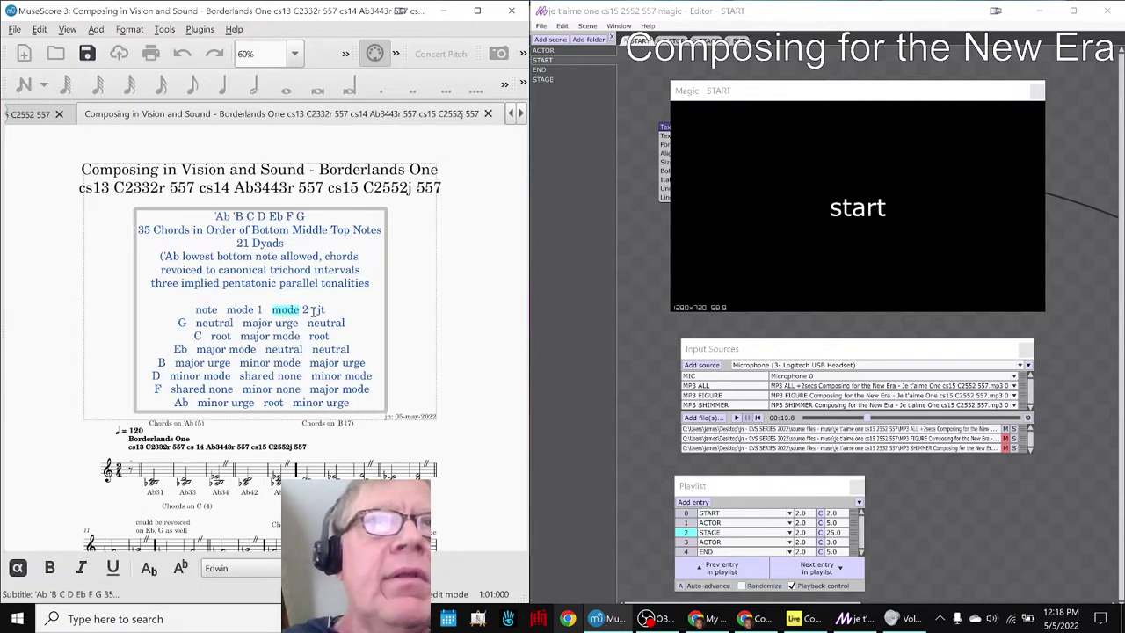
pyautogui.click(325, 309)
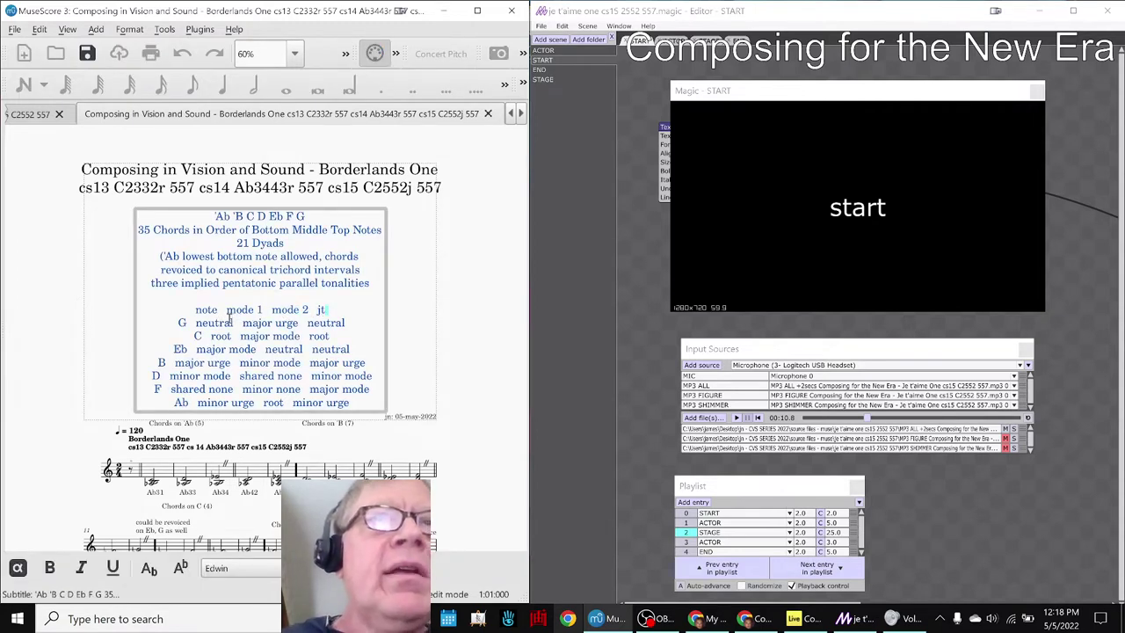
pyautogui.click(52, 367)
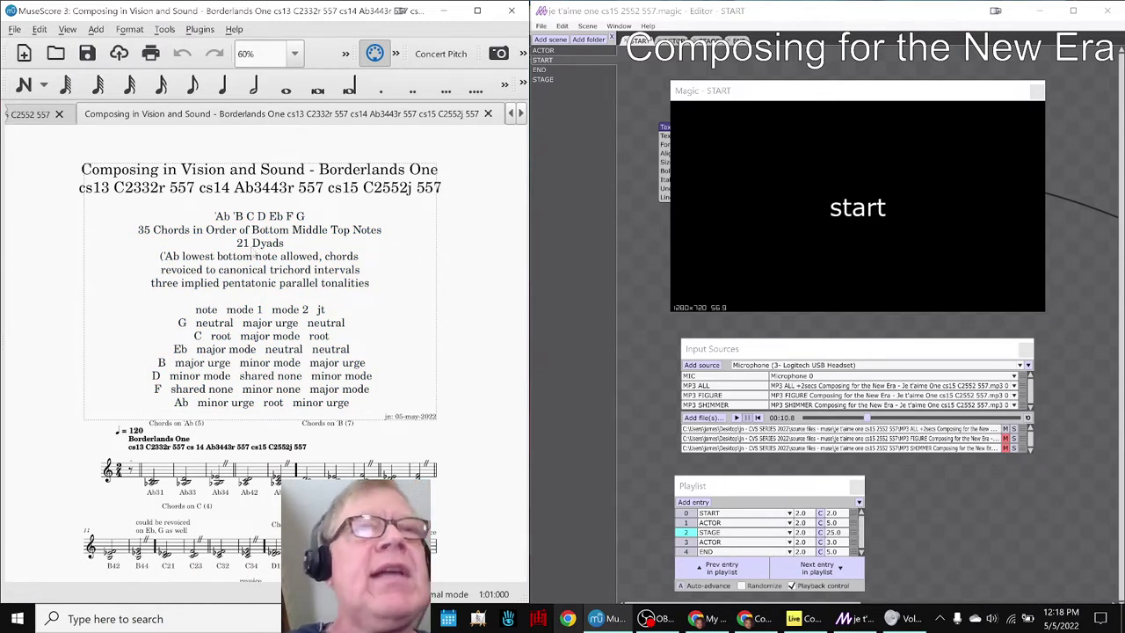
pyautogui.scroll(-2, 254, 256)
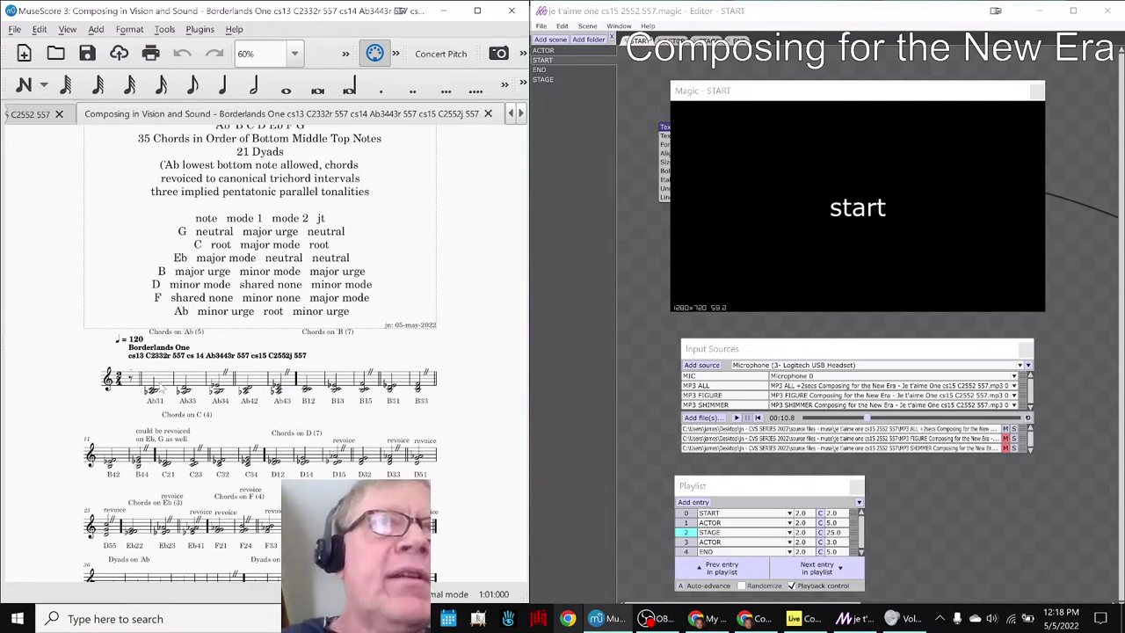
# From the Ab31 measure, show the piano keyboard at C3 and play, then stop, the Borderlands One chords.
pyautogui.click(158, 385)
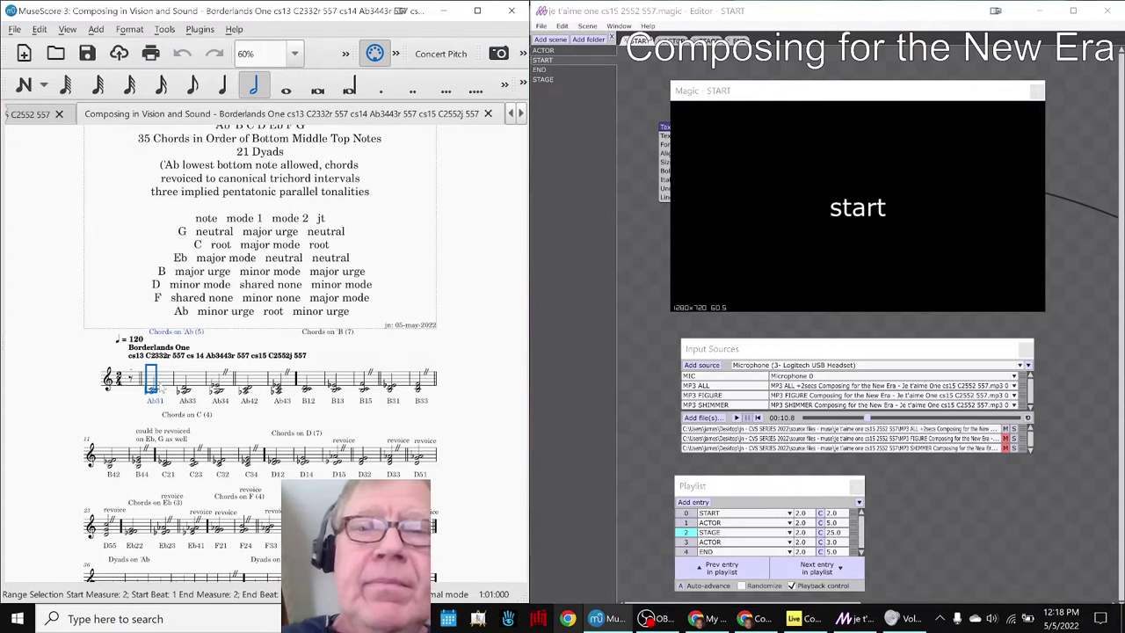
pyautogui.press('p')
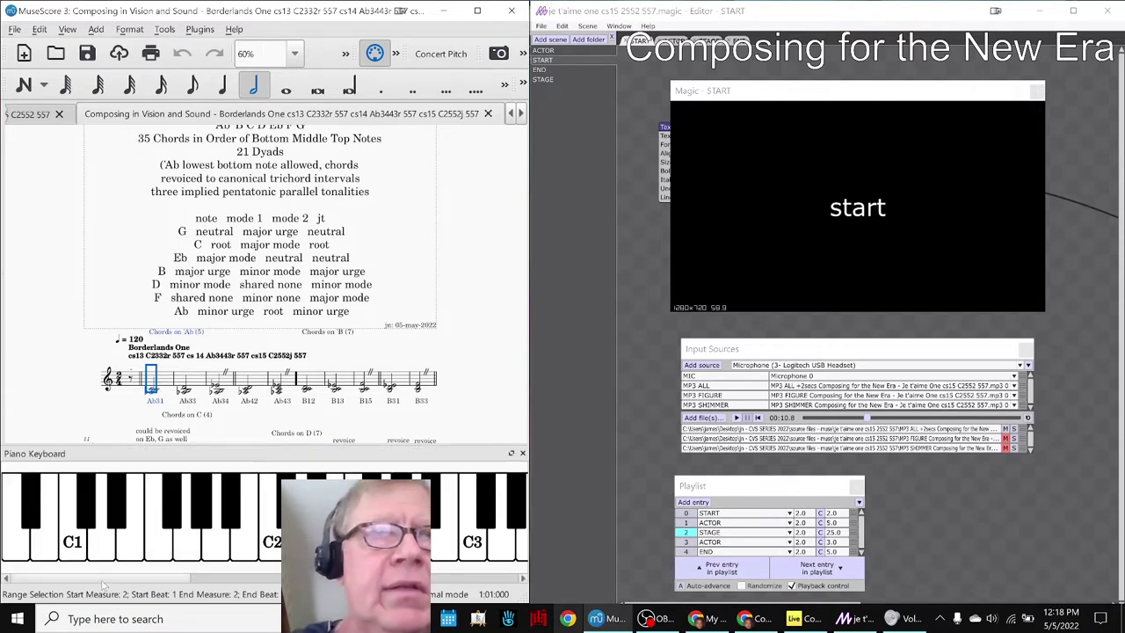
pyautogui.moveTo(101, 581); pyautogui.dragTo(207, 581)
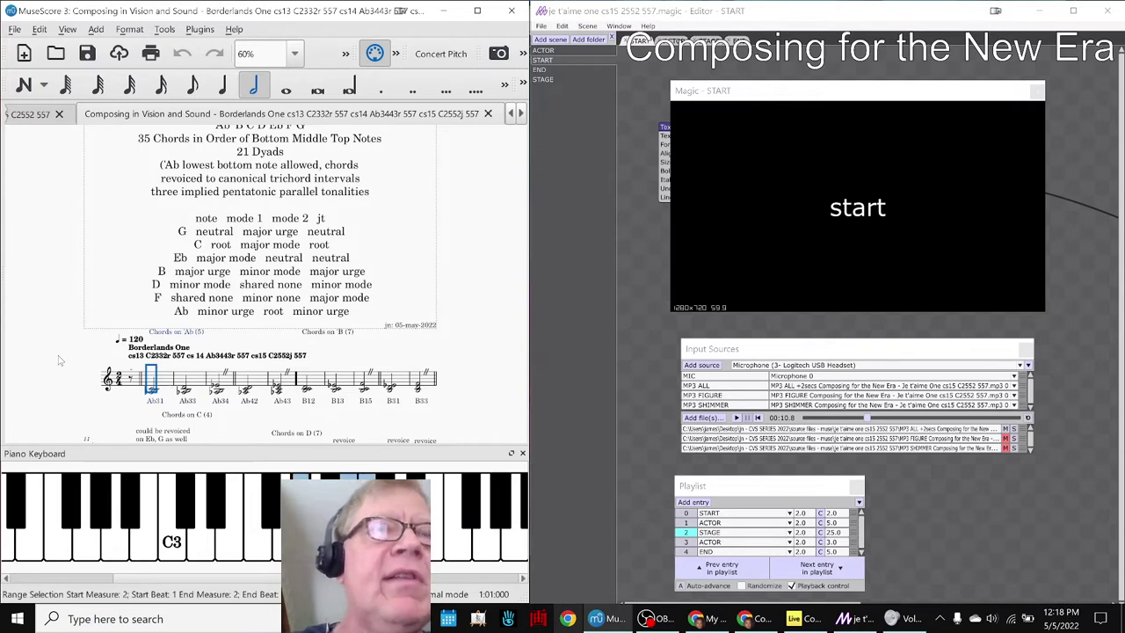
pyautogui.press('space')
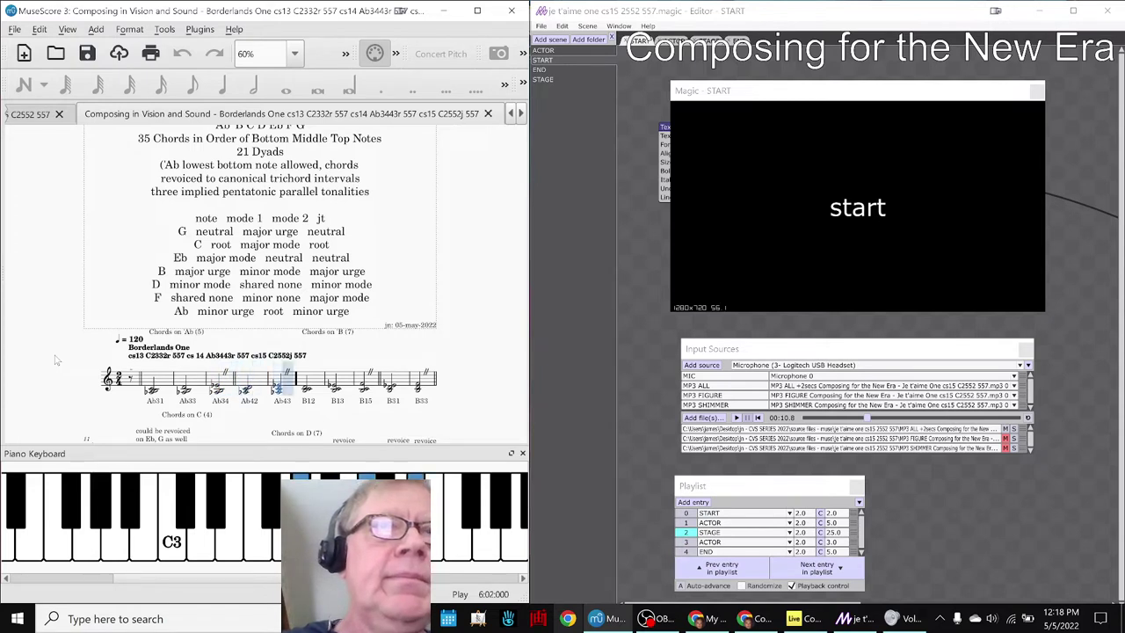
pyautogui.press('space')
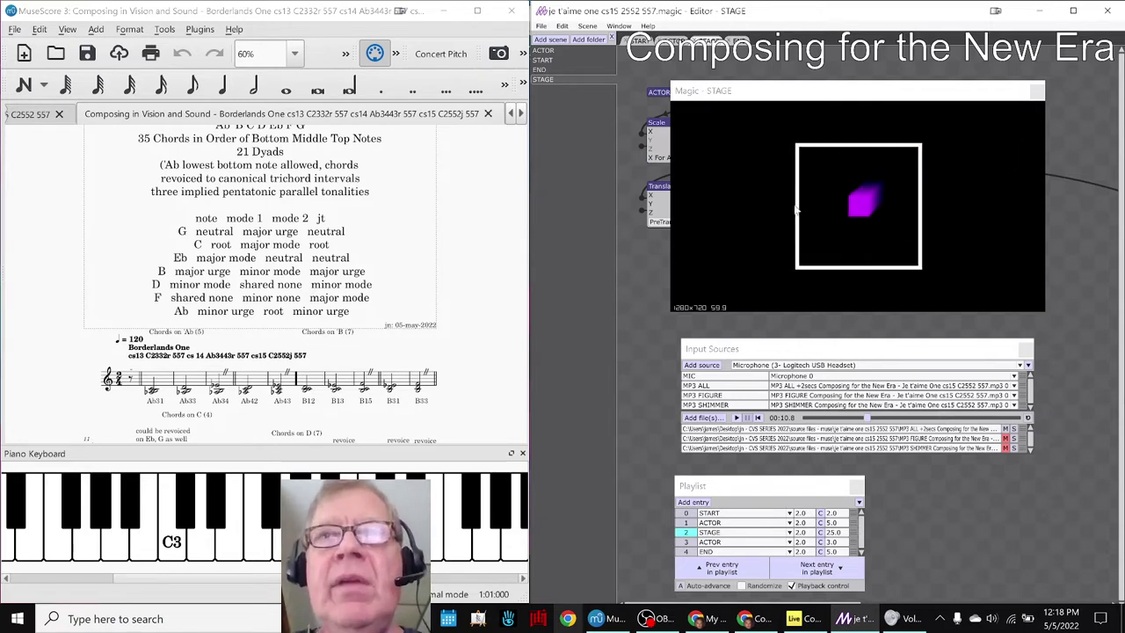
# Save the je t'aime one Magic project and load the Borderlands One FORWARDS BACKWARDS OVERLAY project.
pyautogui.click(791, 586)
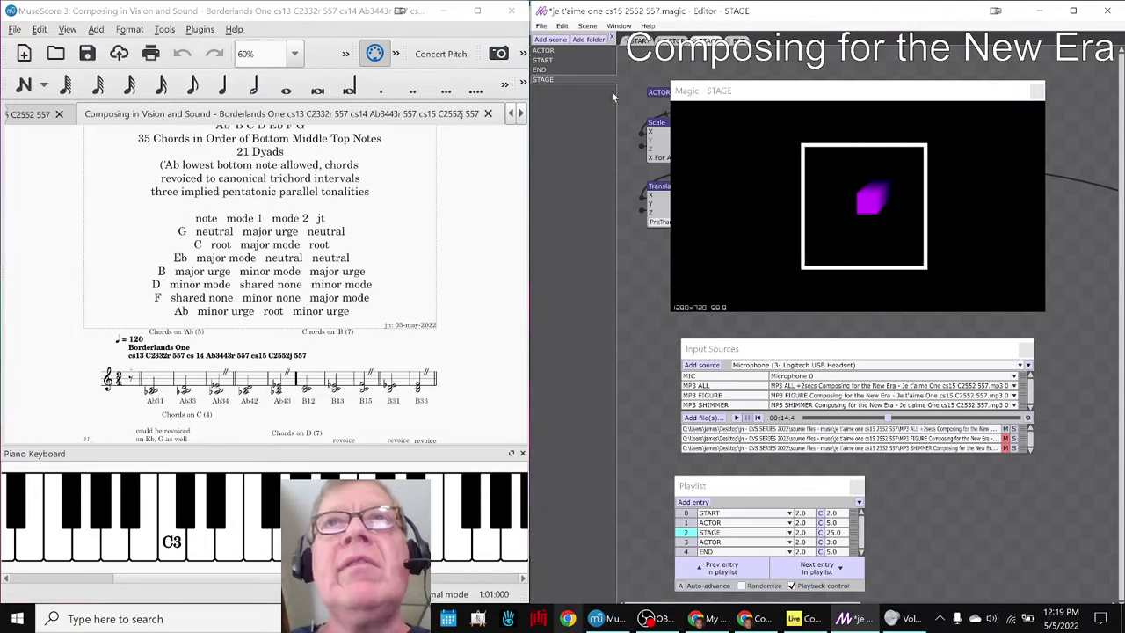
pyautogui.hotkey('ctrl', 's')
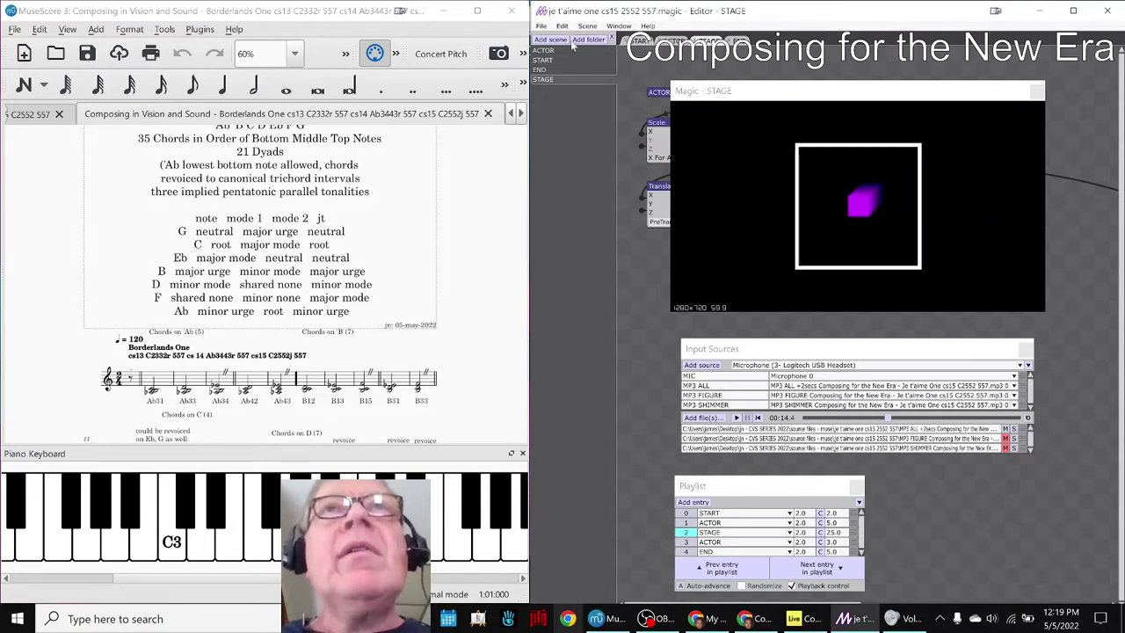
pyautogui.click(541, 25)
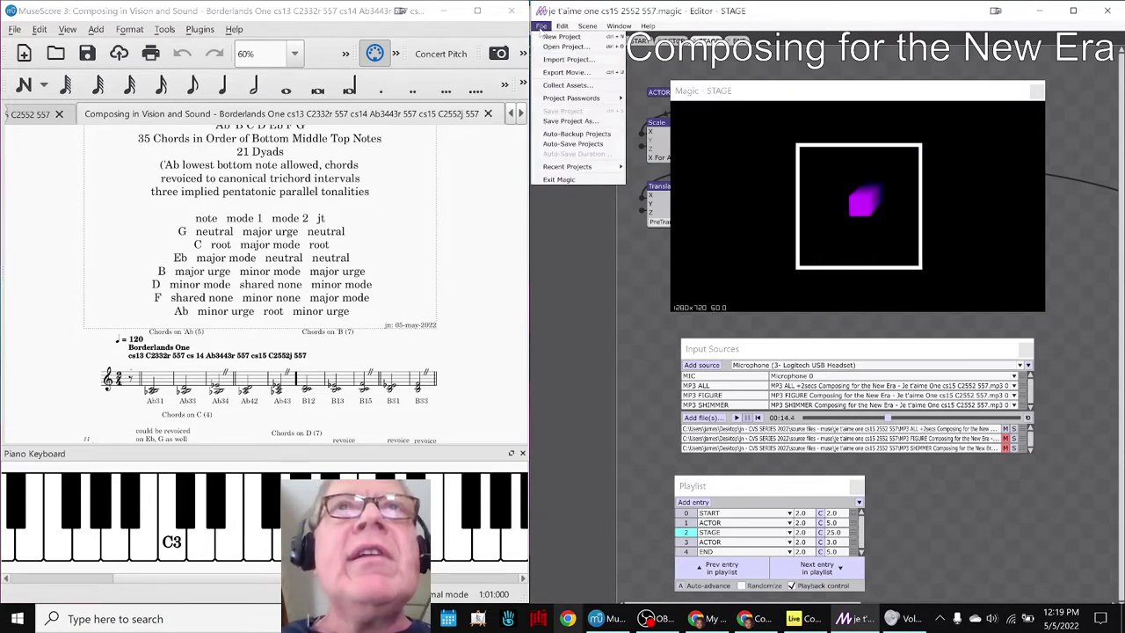
pyautogui.moveTo(576, 170)
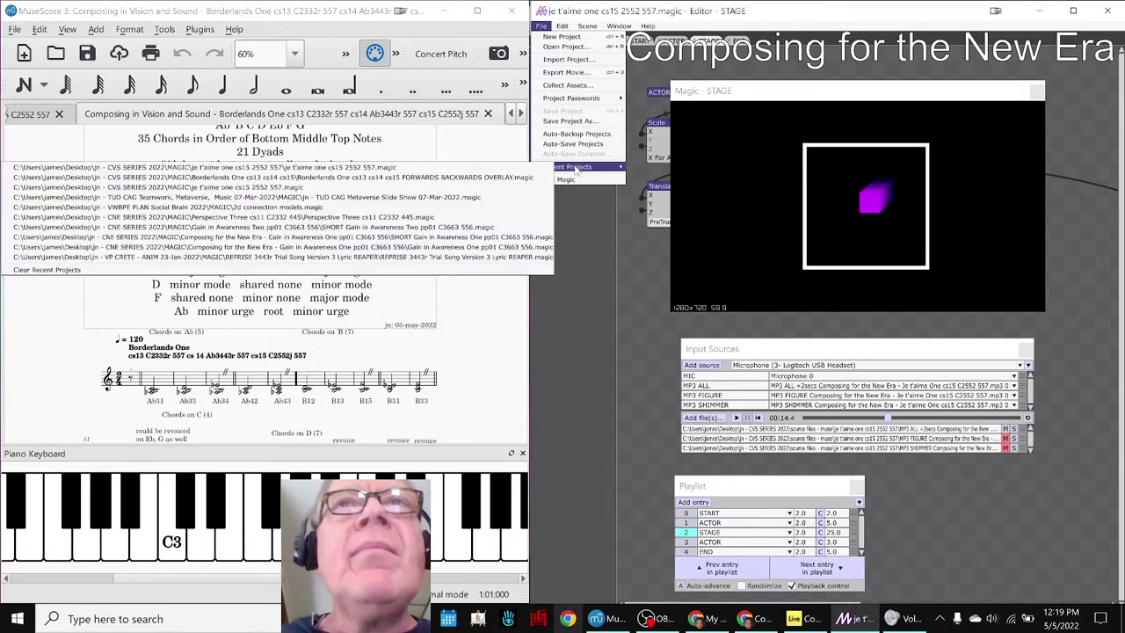
pyautogui.click(444, 180)
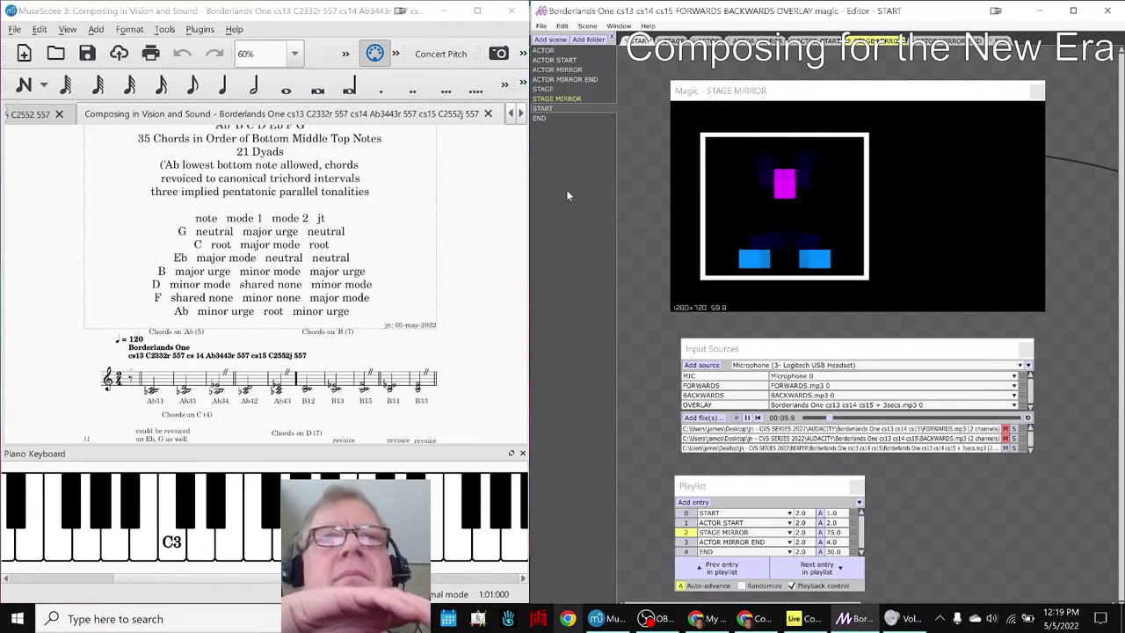
pyautogui.scroll(-3, 406, 218)
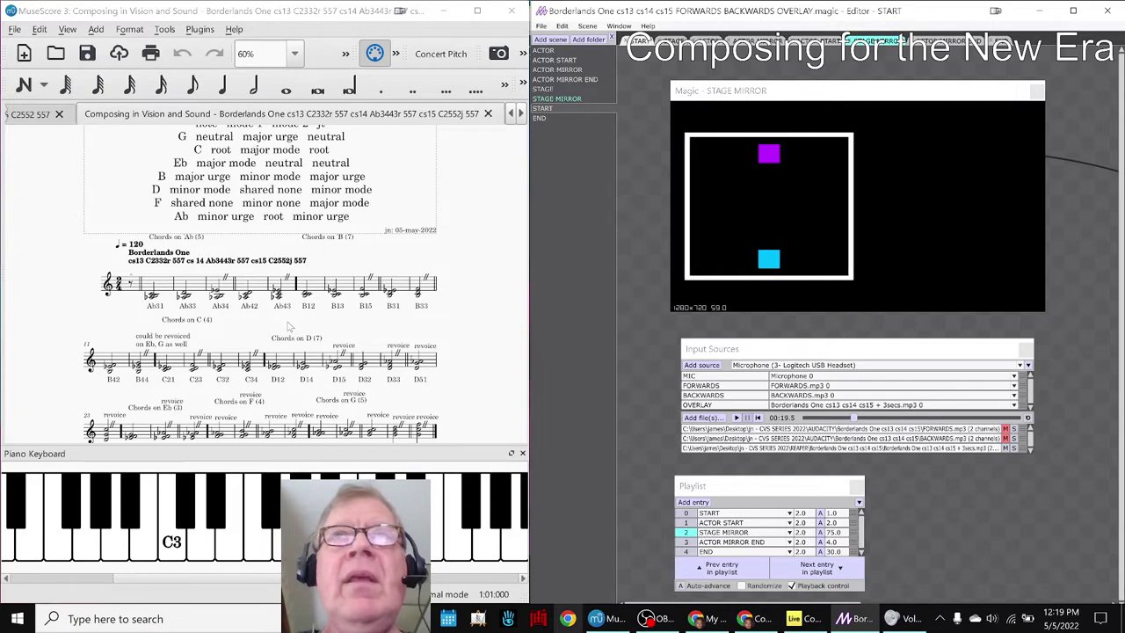
pyautogui.click(162, 297)
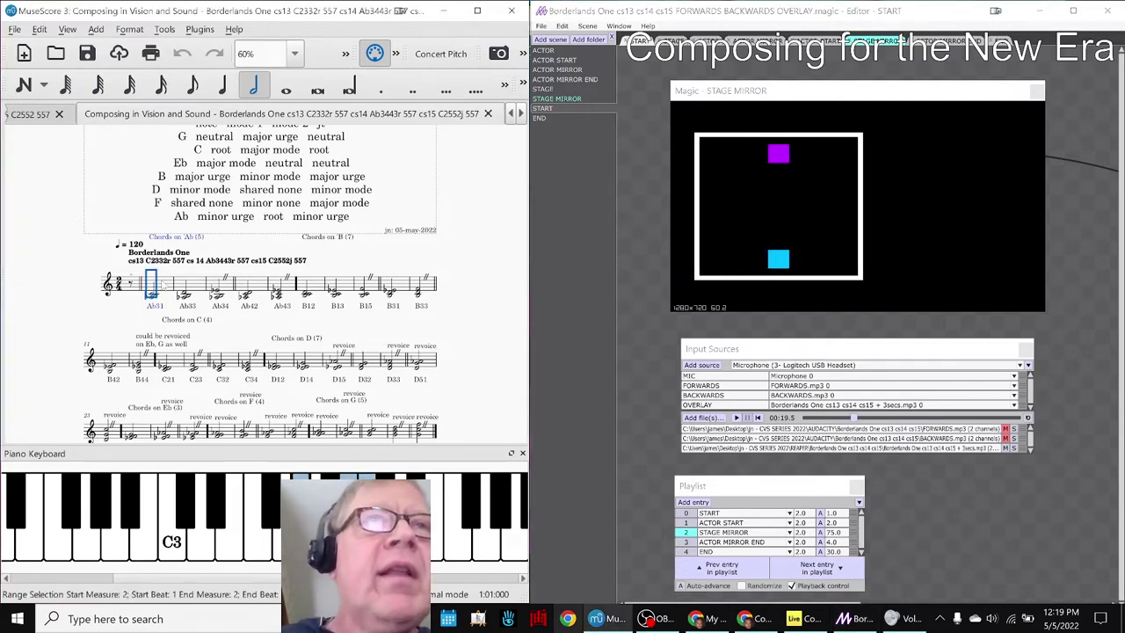
pyautogui.scroll(-6, 162, 285)
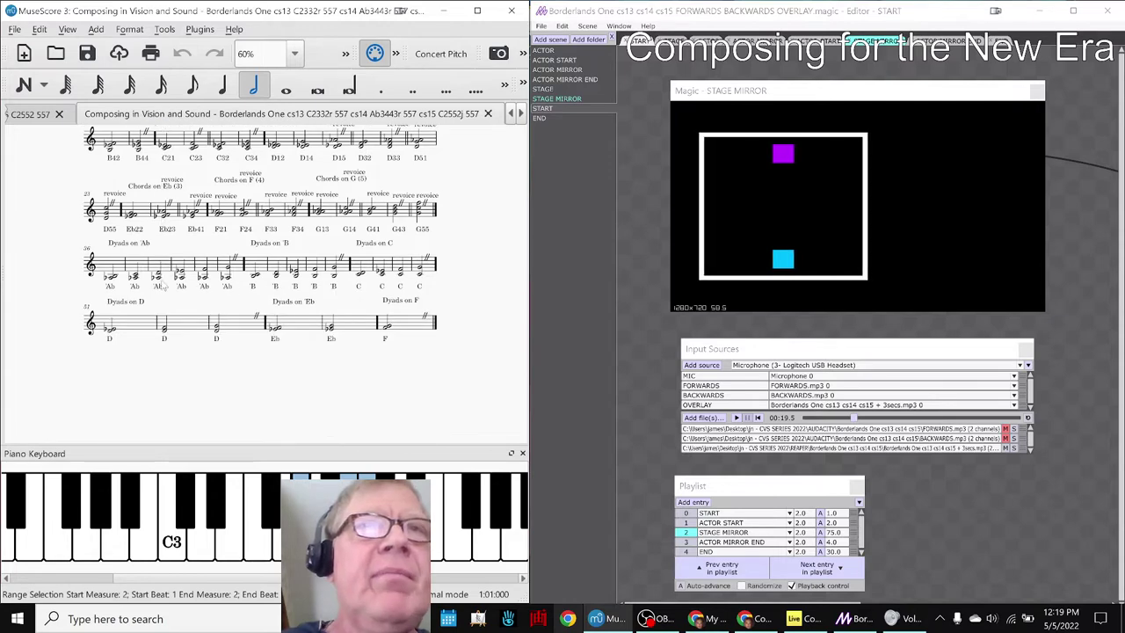
pyautogui.scroll(4, 162, 284)
pyautogui.scroll(-2, 162, 285)
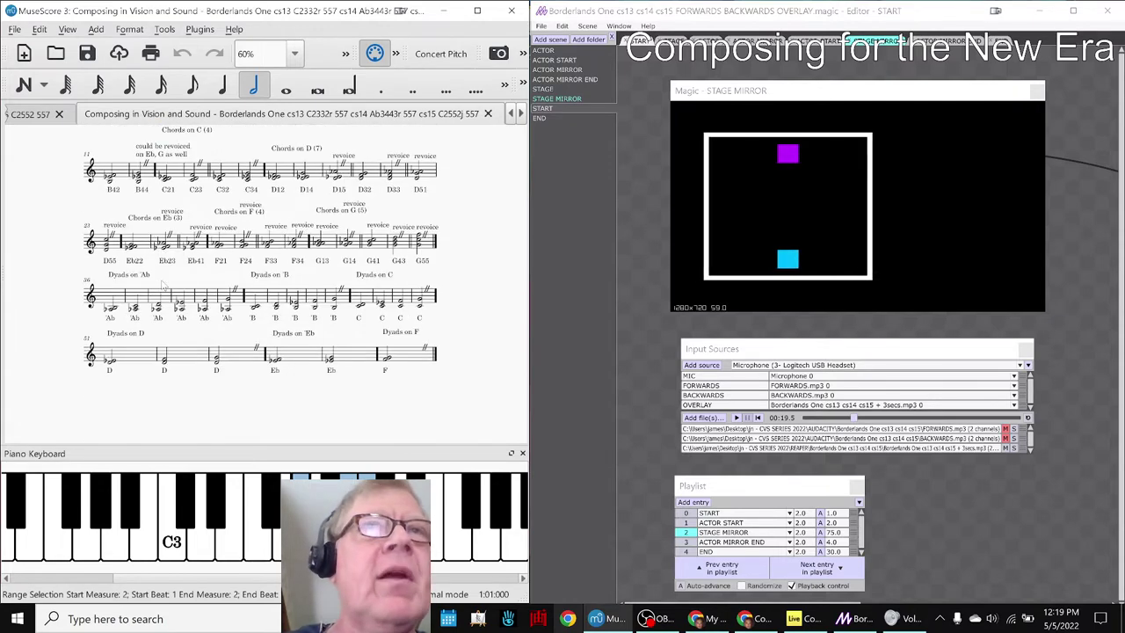
pyautogui.click(416, 356)
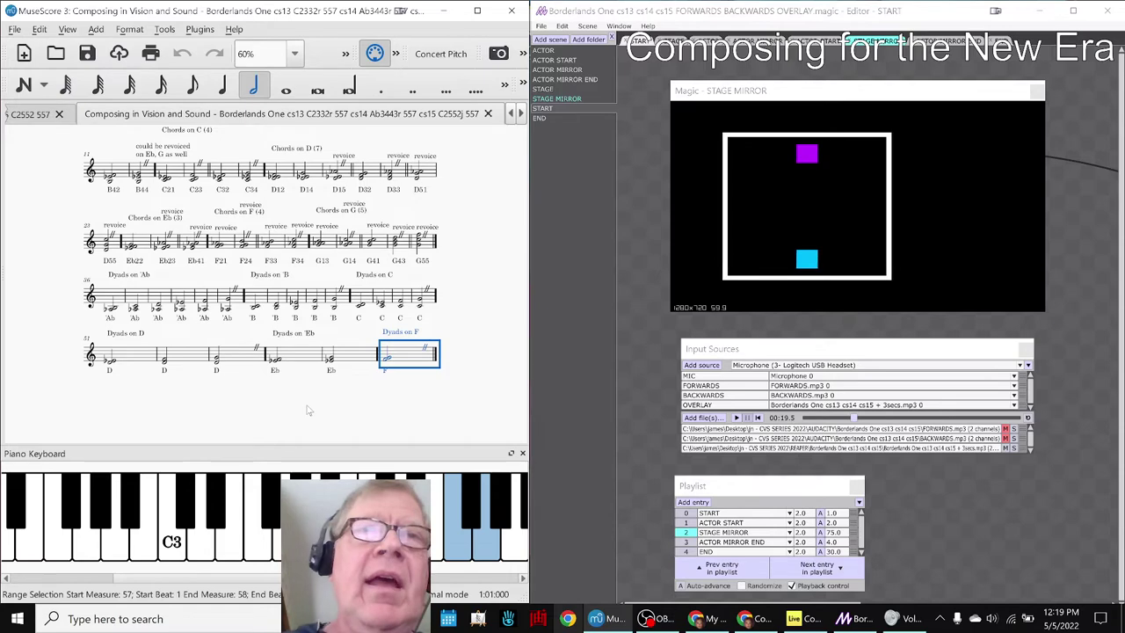
pyautogui.click(309, 407)
pyautogui.click(478, 619)
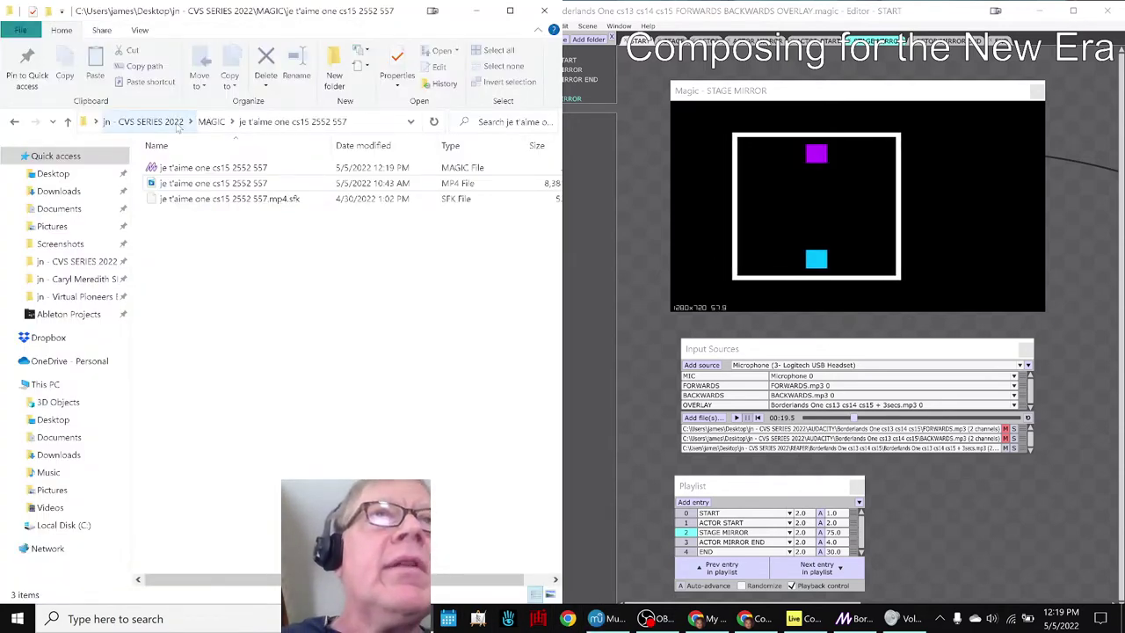
# Browse CVS SERIES 2022 > AUDACITY > Borderlands One cs13 cs14 cs15 and open Composing for the New Era.
pyautogui.click(149, 121)
pyautogui.doubleClick(183, 183)
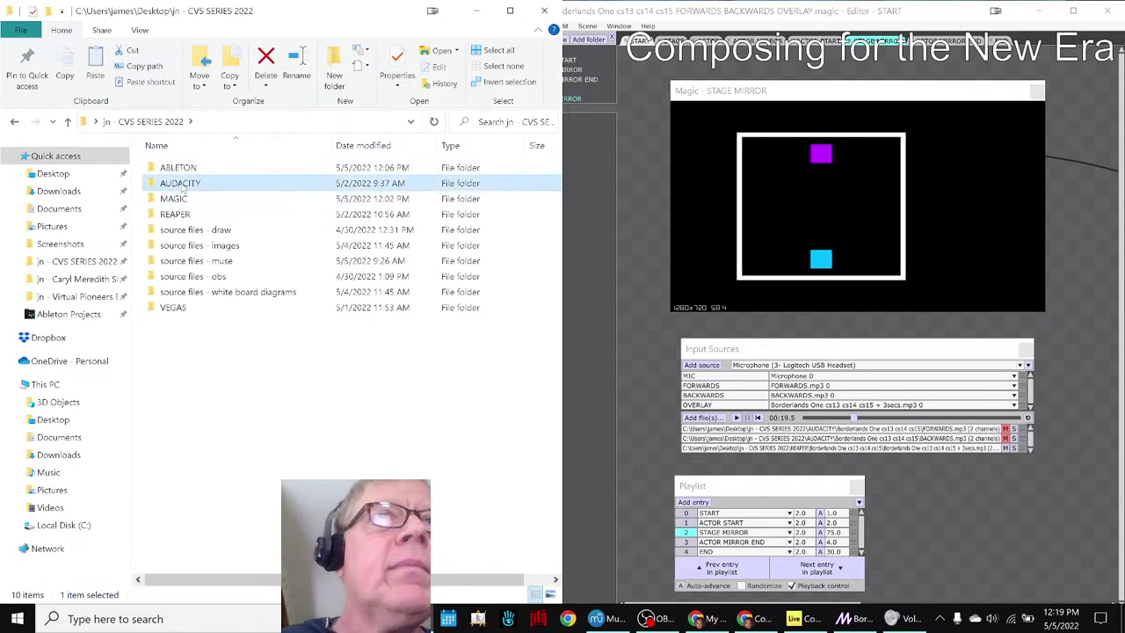
pyautogui.doubleClick(191, 168)
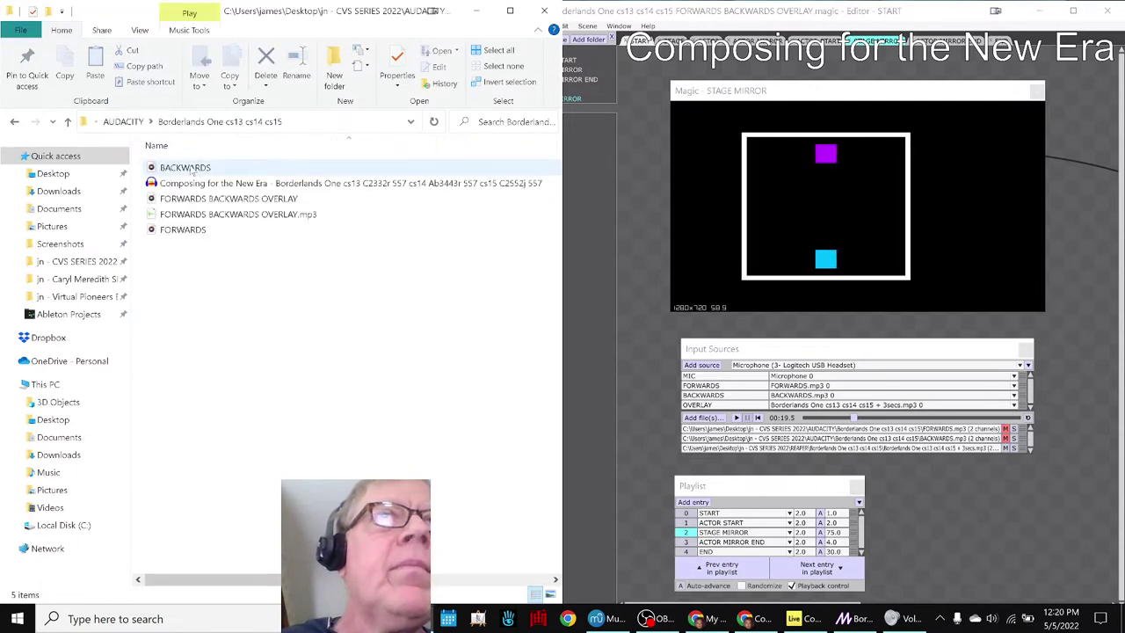
pyautogui.doubleClick(200, 183)
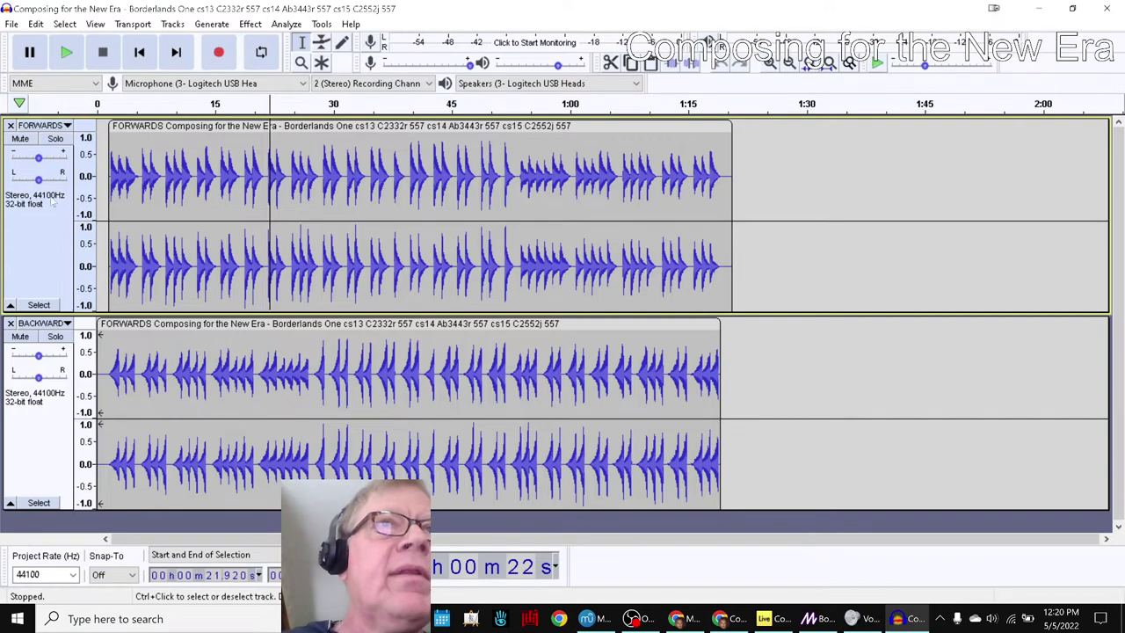
# Solo and briefly play the FORWARDS track, then solo and play the BACKWARDS track.
pyautogui.click(20, 140)
pyautogui.click(20, 141)
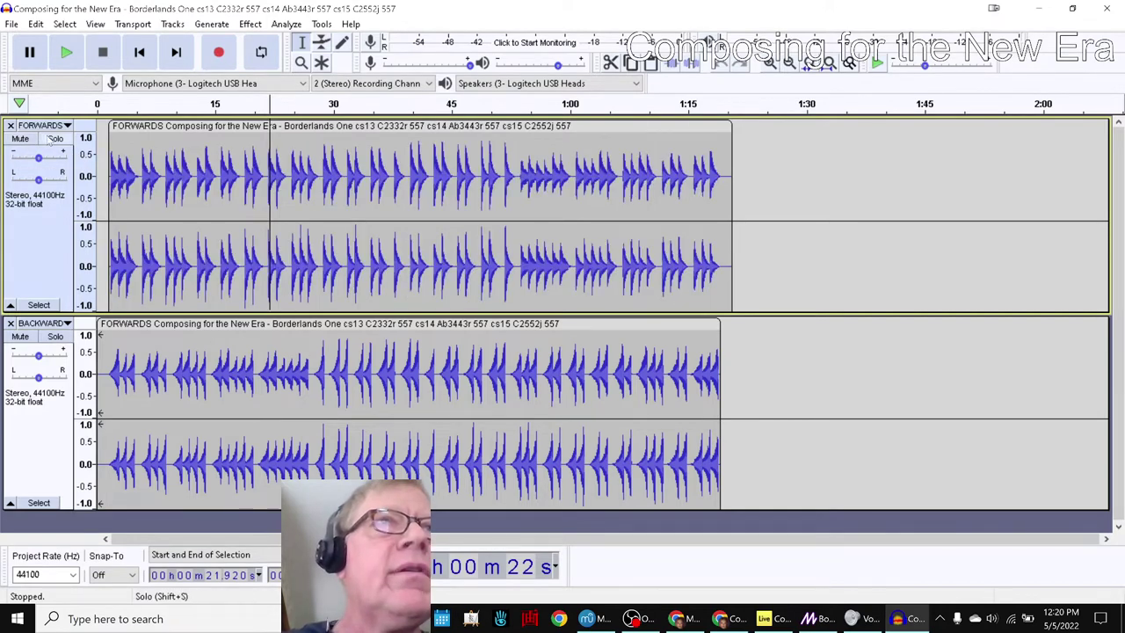
pyautogui.click(53, 140)
pyautogui.press('space')
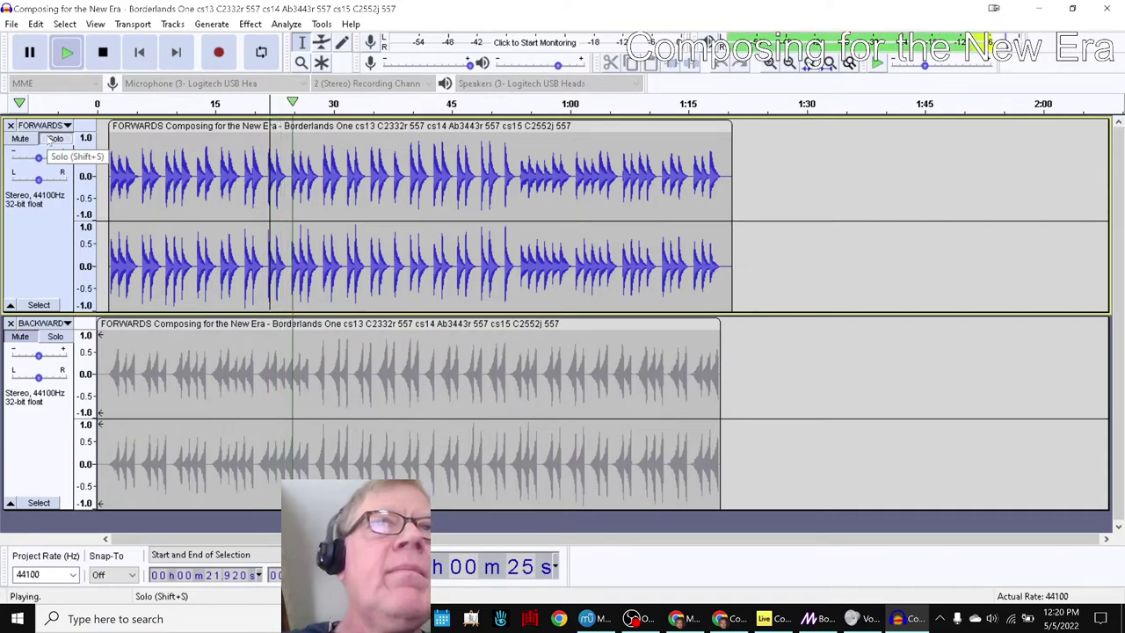
pyautogui.press('space')
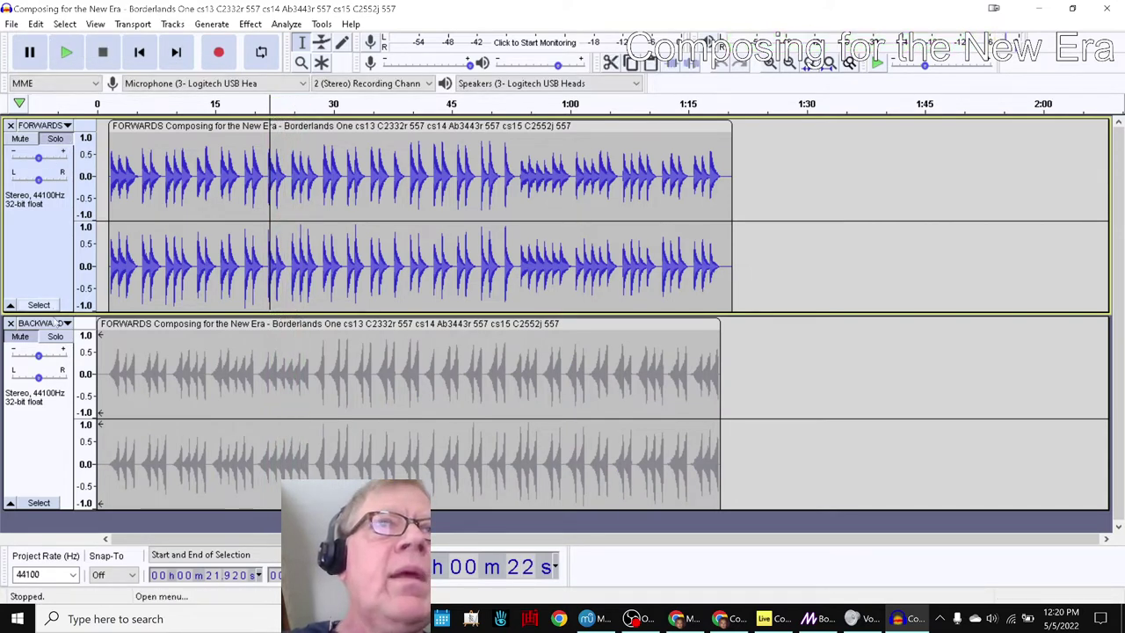
pyautogui.click(55, 341)
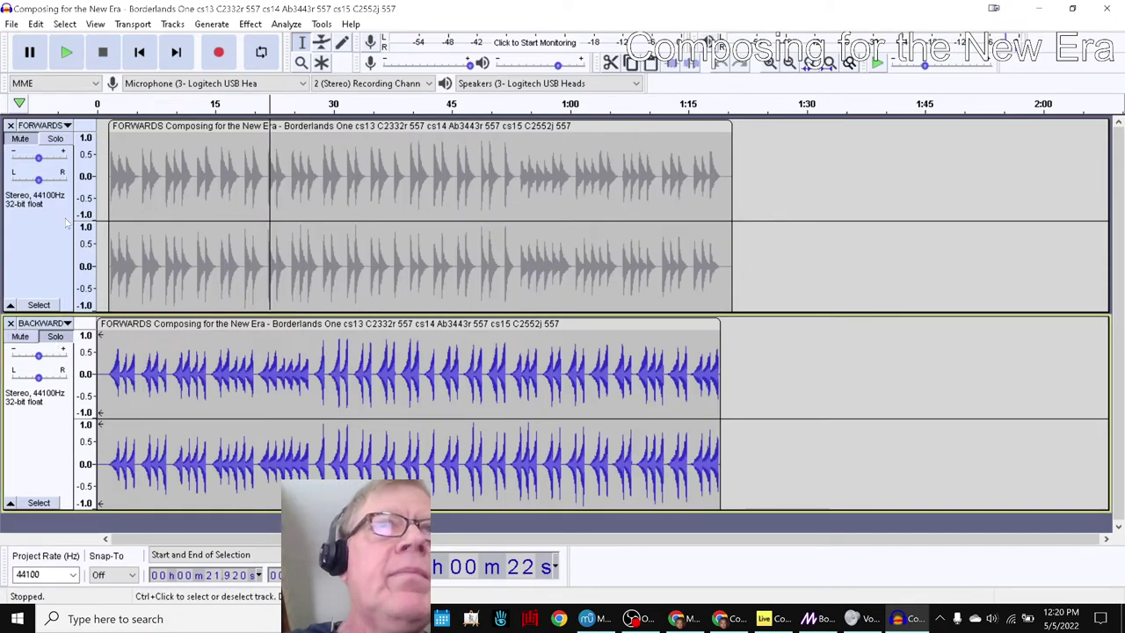
pyautogui.press('space')
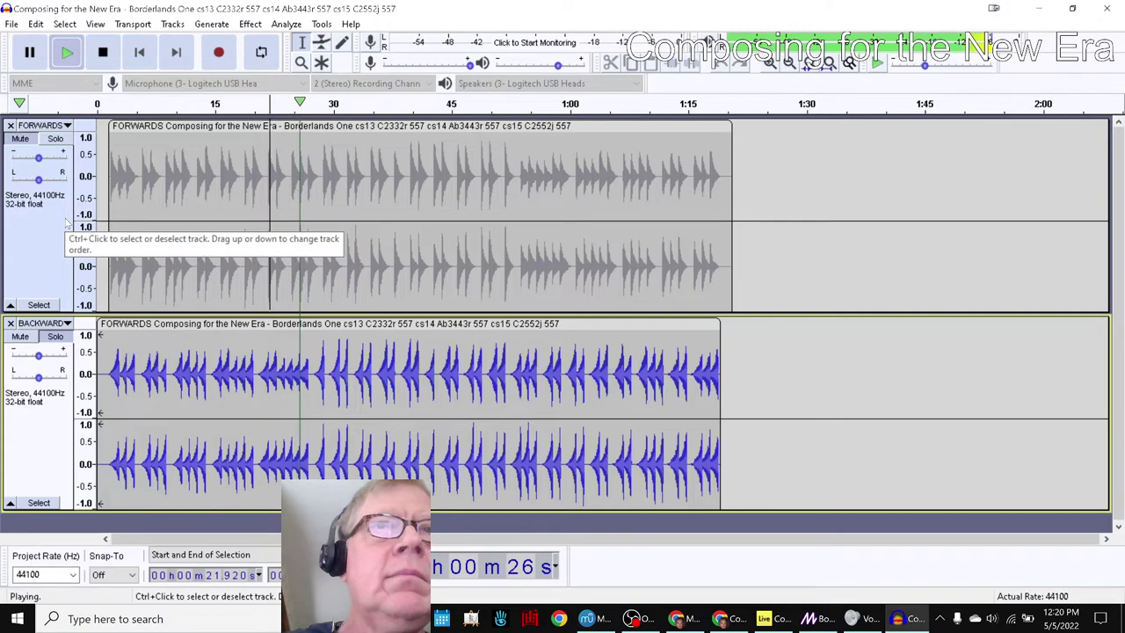
pyautogui.press('space')
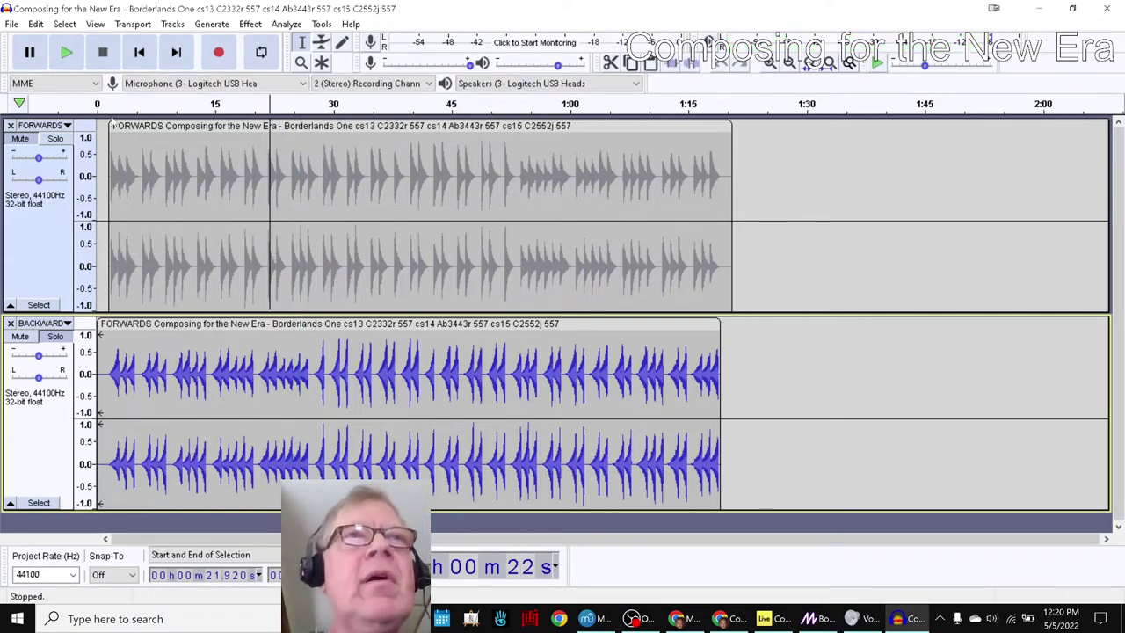
# Play the FORWARDS track from 22 seconds and again from about 59 seconds.
pyautogui.click(71, 145)
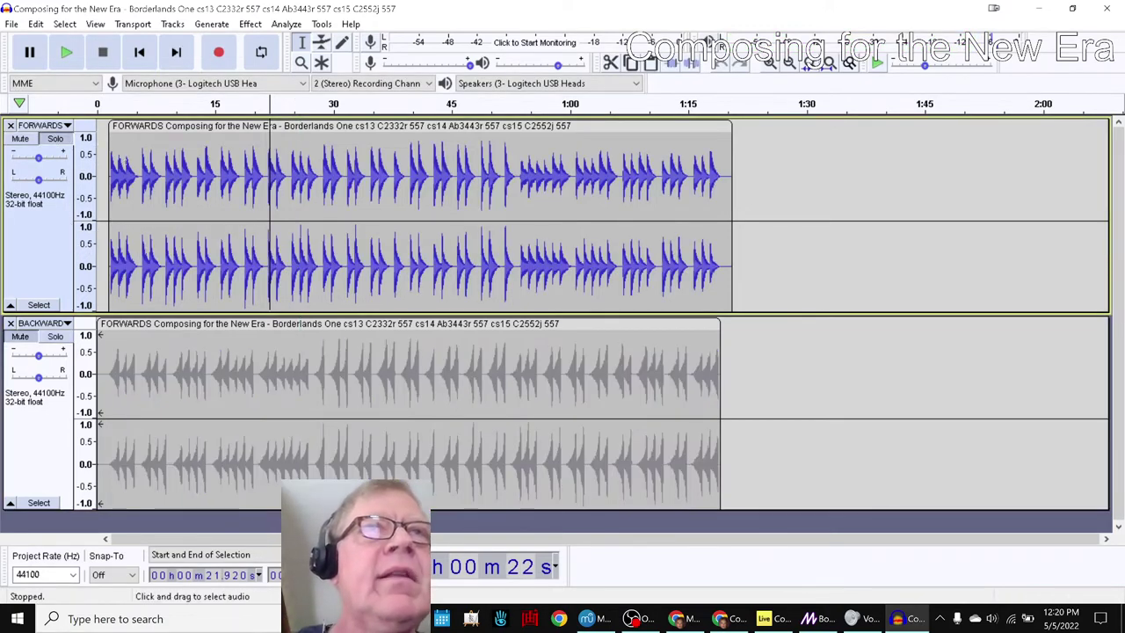
pyautogui.press('space')
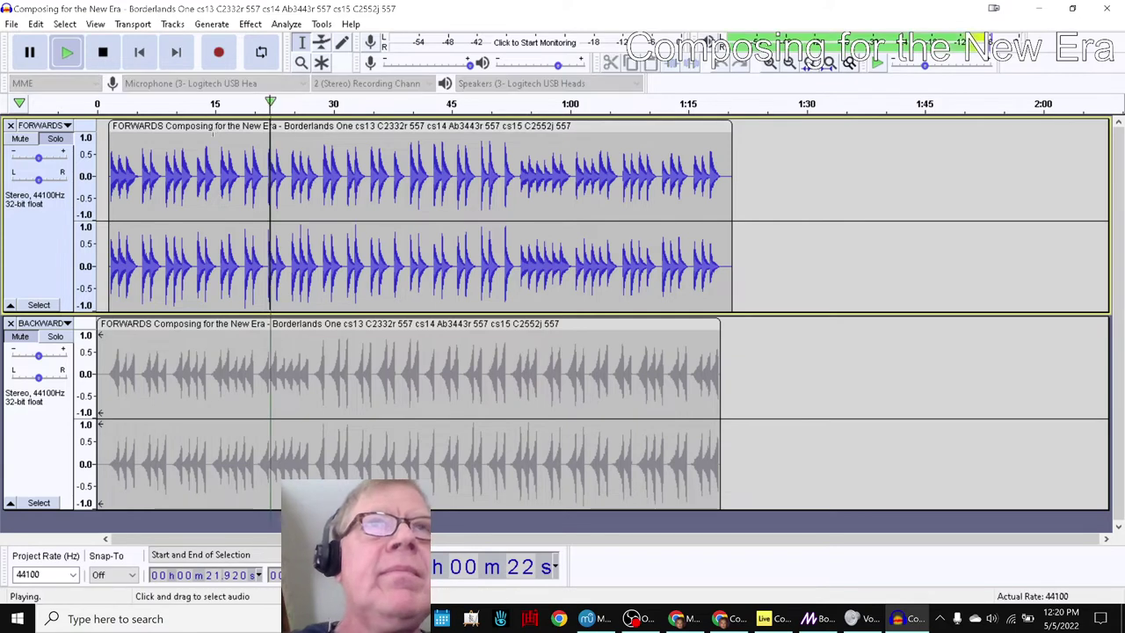
pyautogui.press('space')
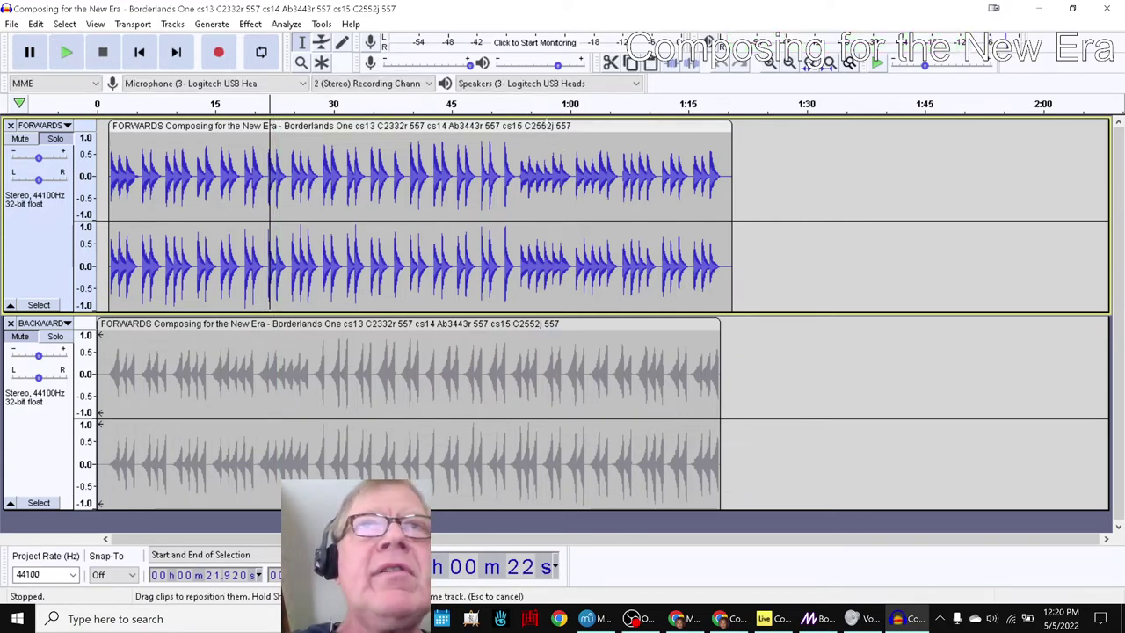
pyautogui.click(563, 144)
pyautogui.press('space')
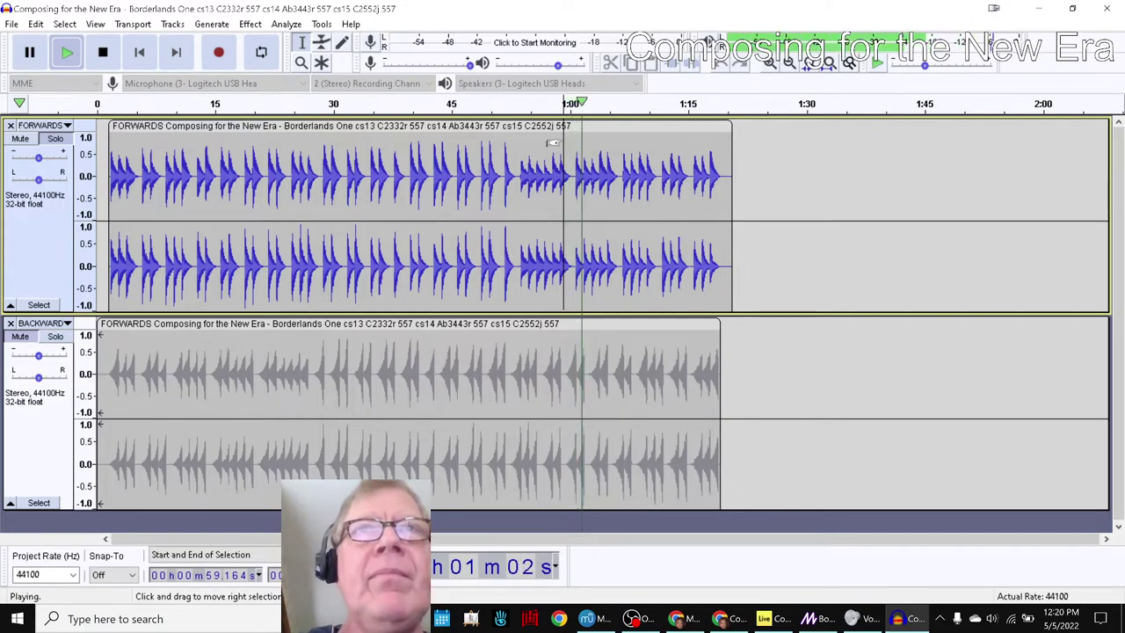
pyautogui.press('space')
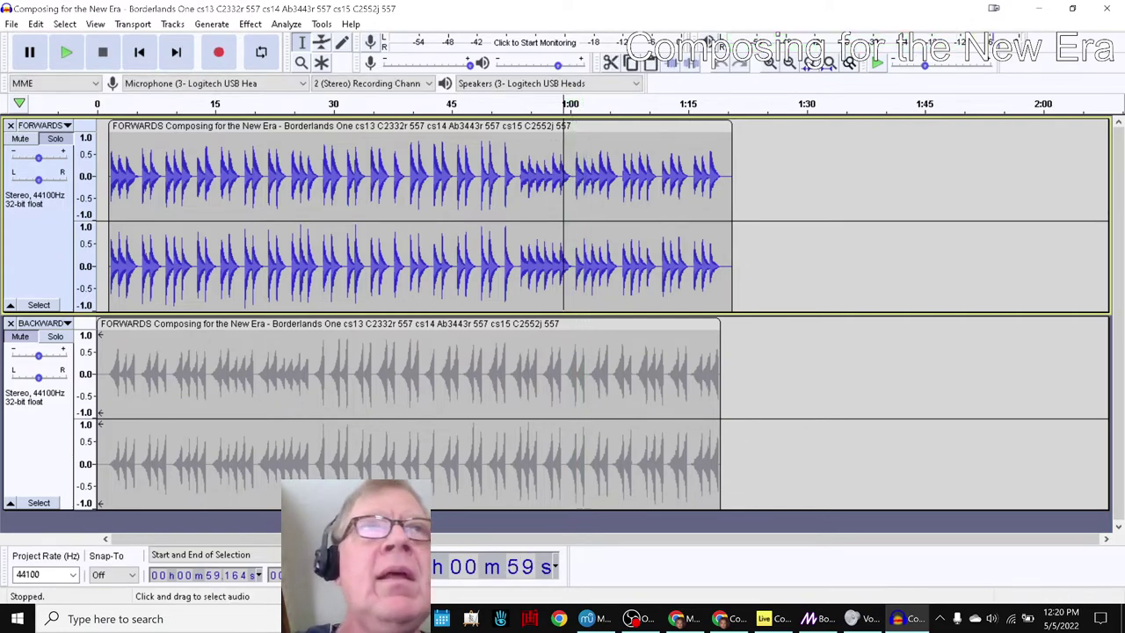
# Re-solo BACKWARDS and audition it near its start, then from about 36 seconds.
pyautogui.click(55, 337)
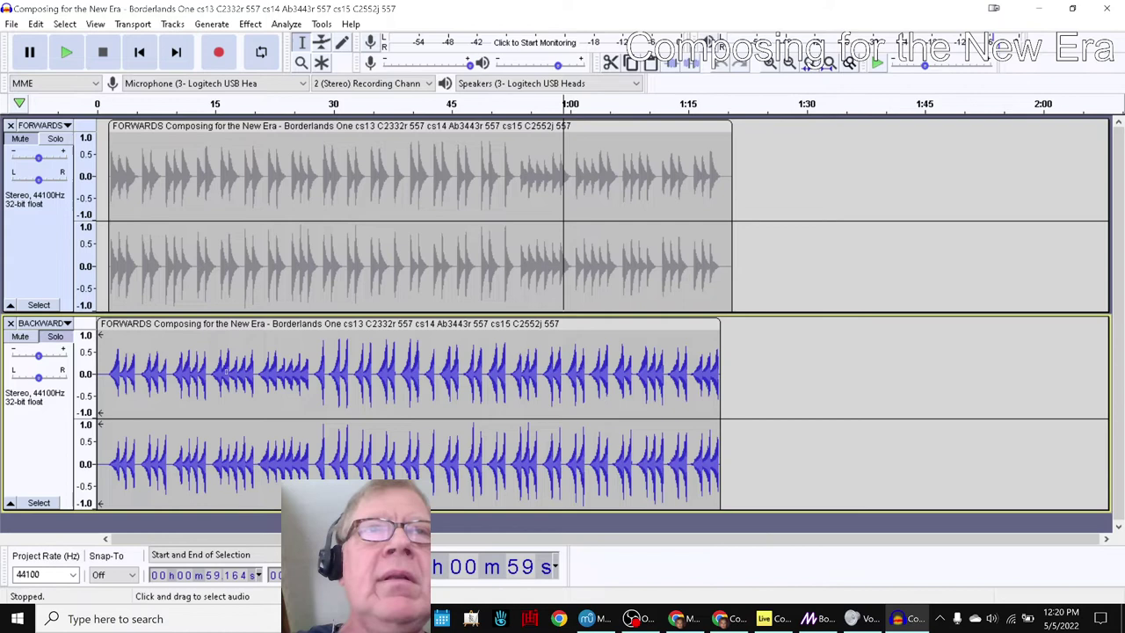
pyautogui.click(119, 354)
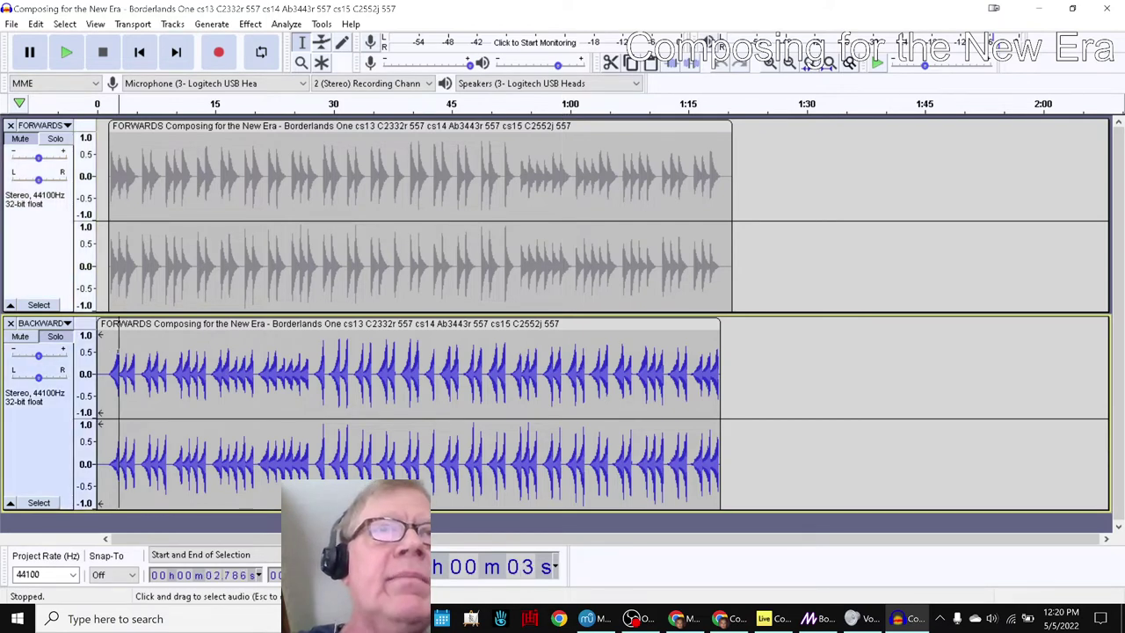
pyautogui.press('space')
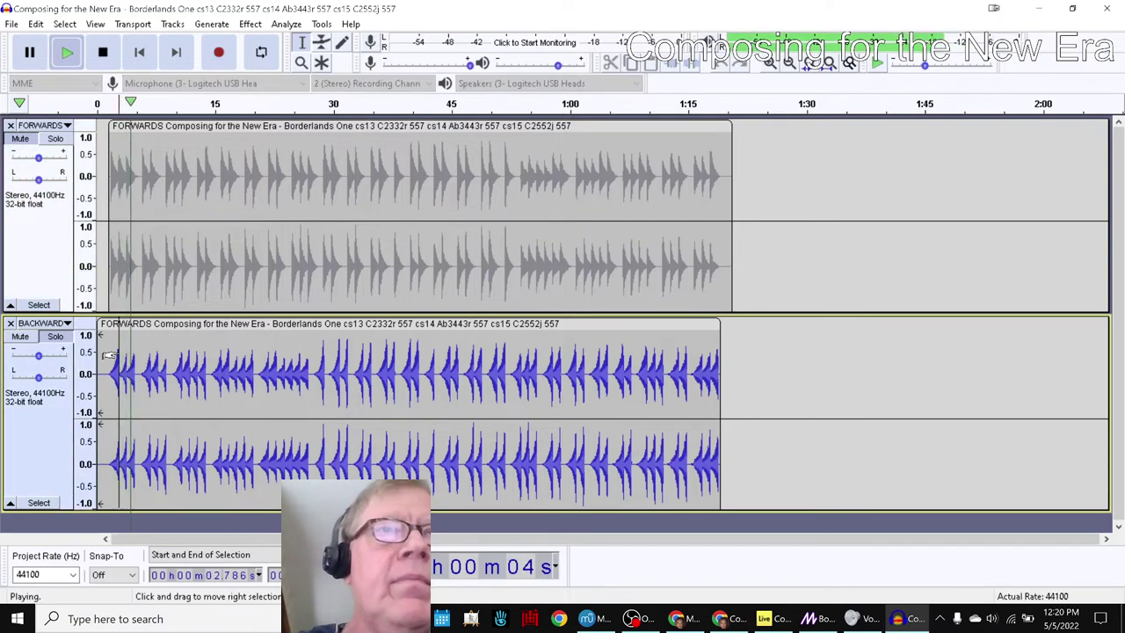
pyautogui.press('space')
pyautogui.click(379, 348)
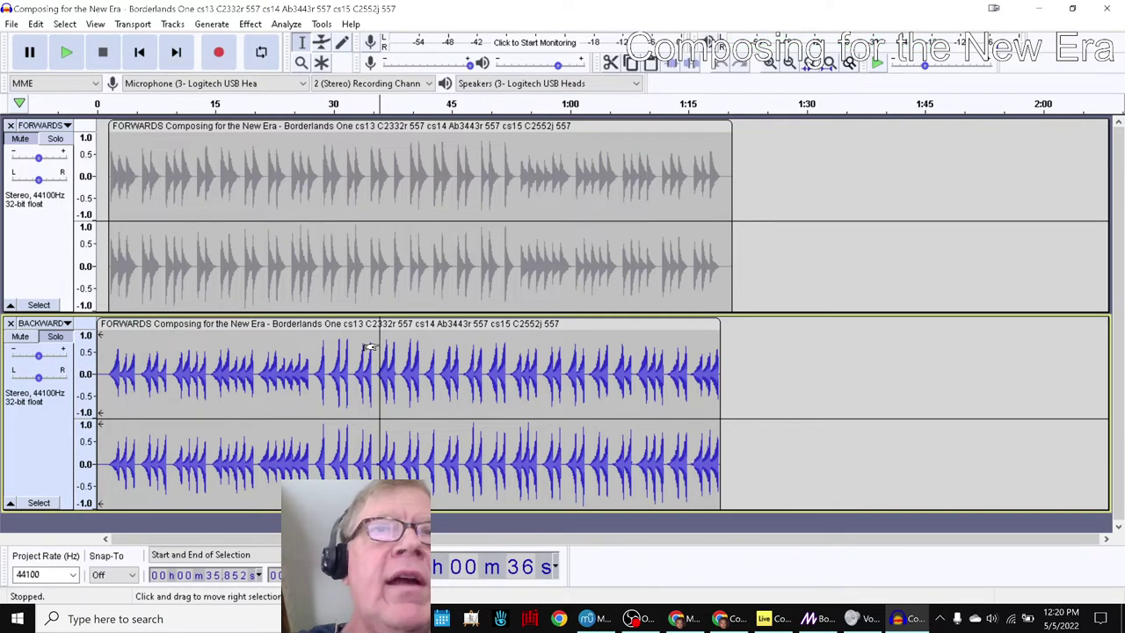
pyautogui.press('space')
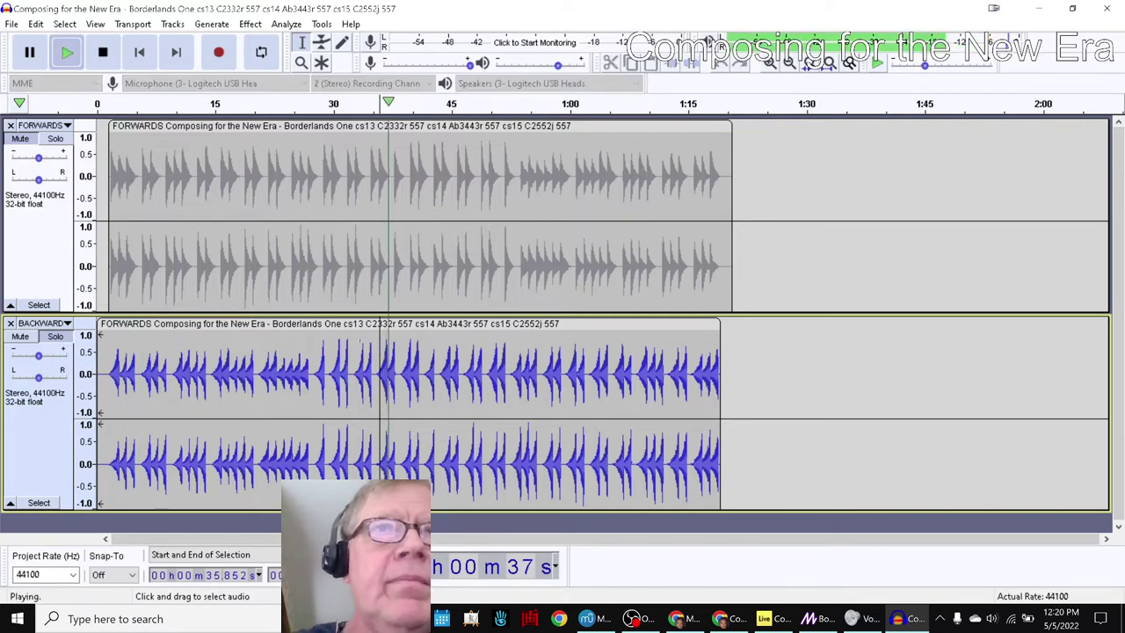
pyautogui.press('space')
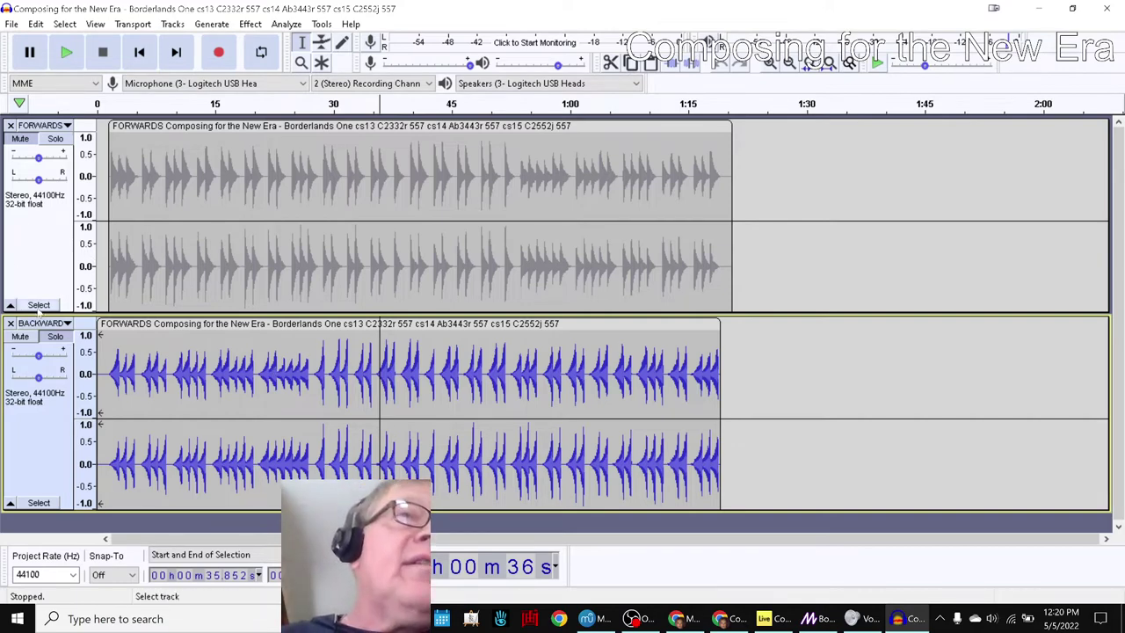
# Unsolo BACKWARDS, play both tracks together from 36 seconds, then minimize Audacity.
pyautogui.click(53, 336)
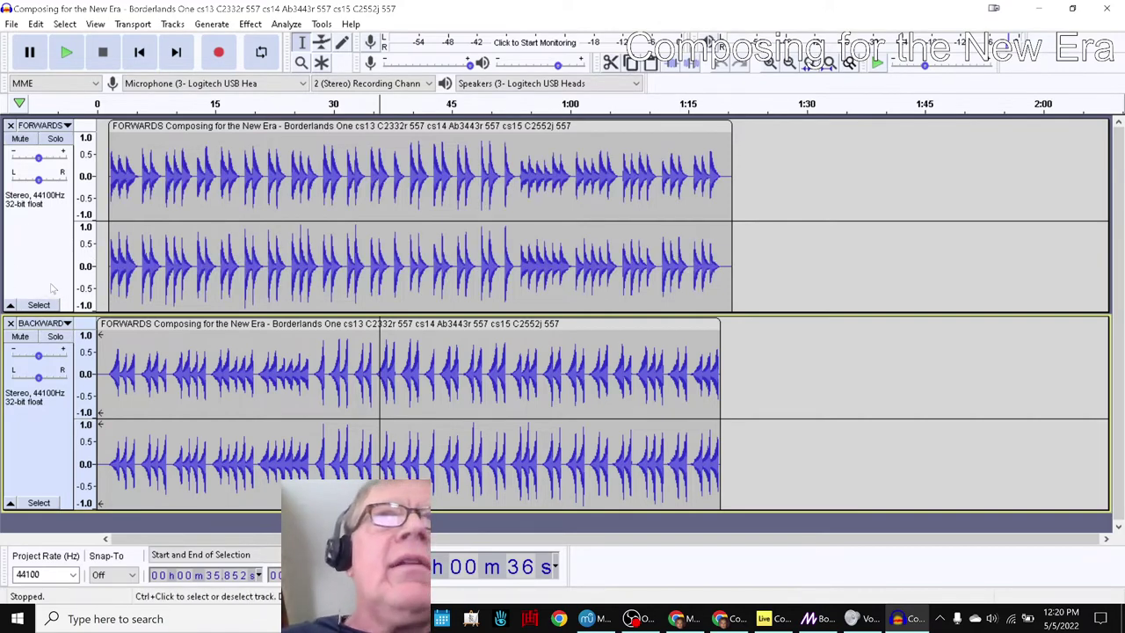
pyautogui.press('space')
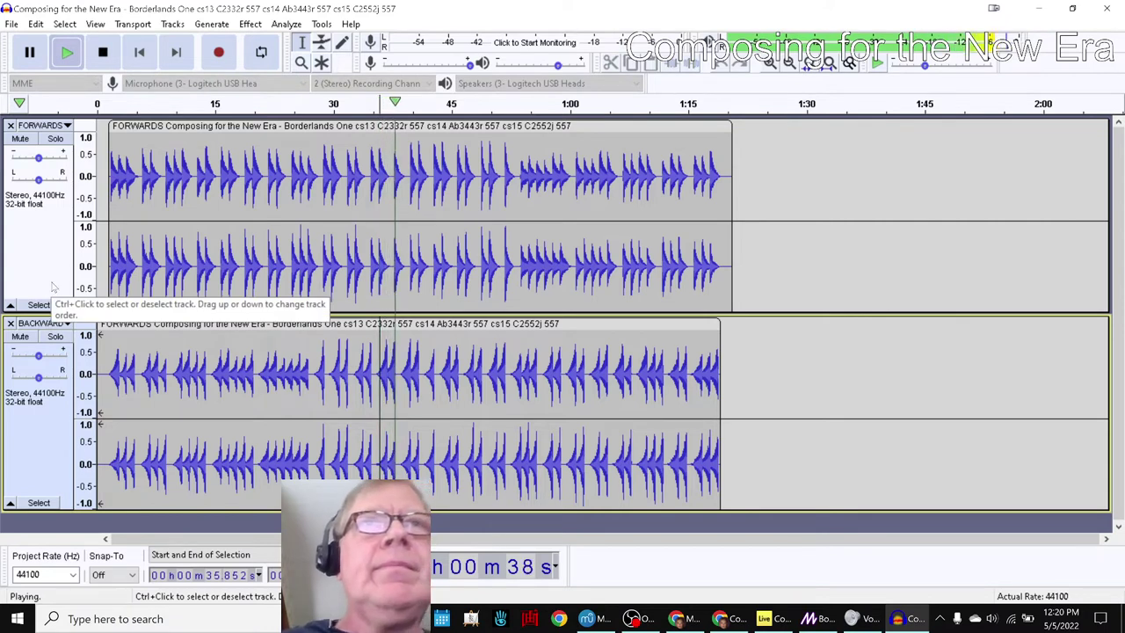
pyautogui.press('space')
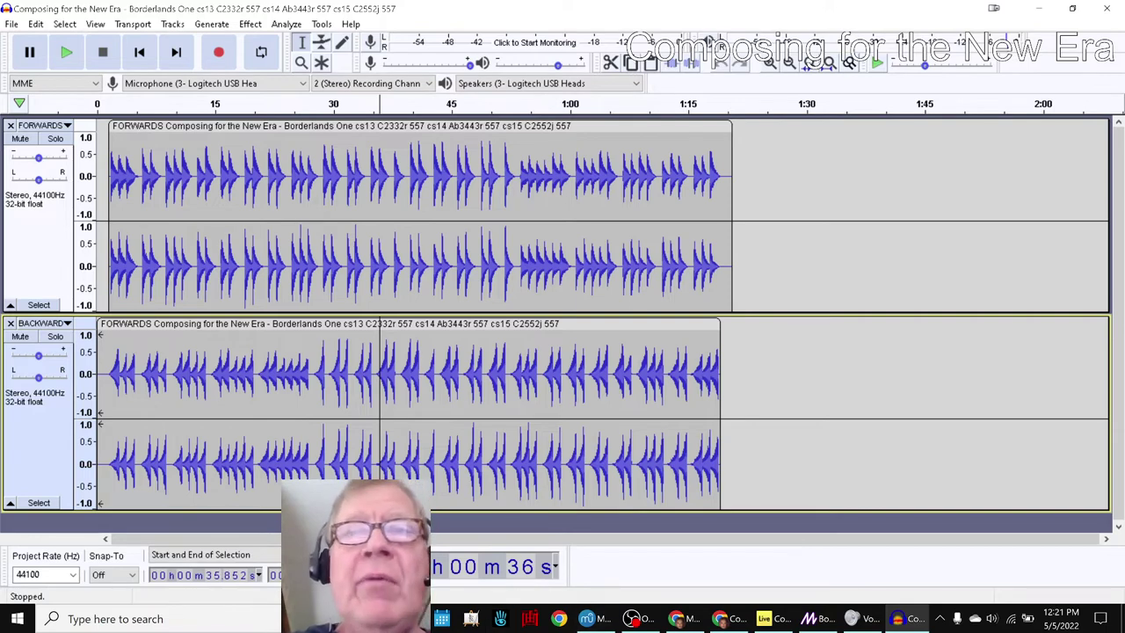
pyautogui.click(1040, 8)
# Switch off Playback control in Magic's Playlist panel and load the ACTOR MIRROR scene.
pyautogui.click(776, 8)
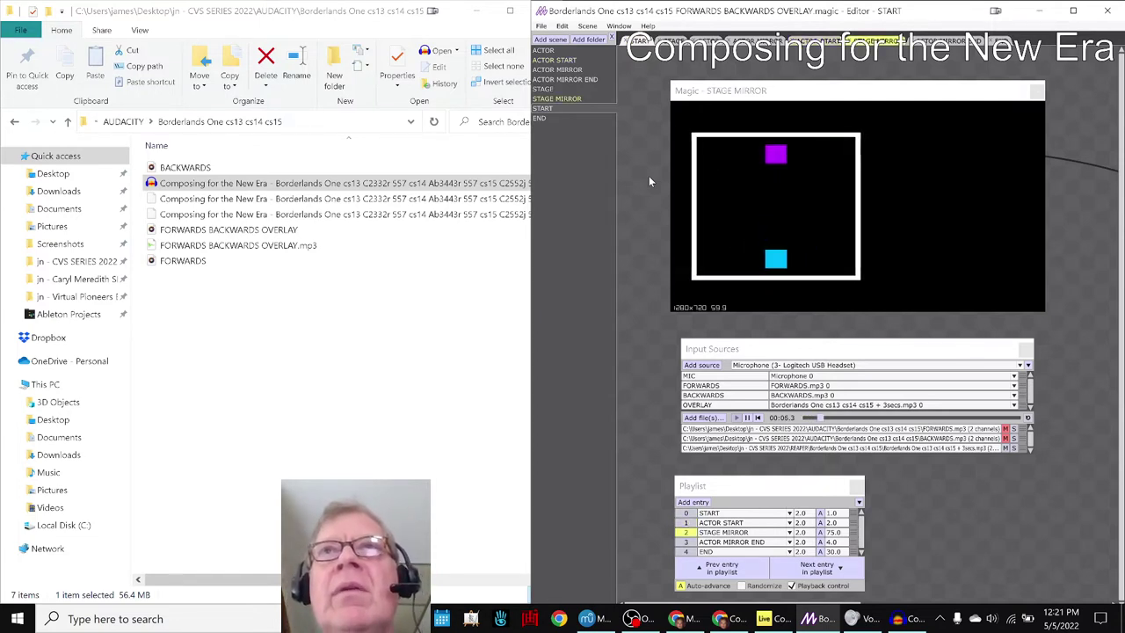
pyautogui.click(792, 586)
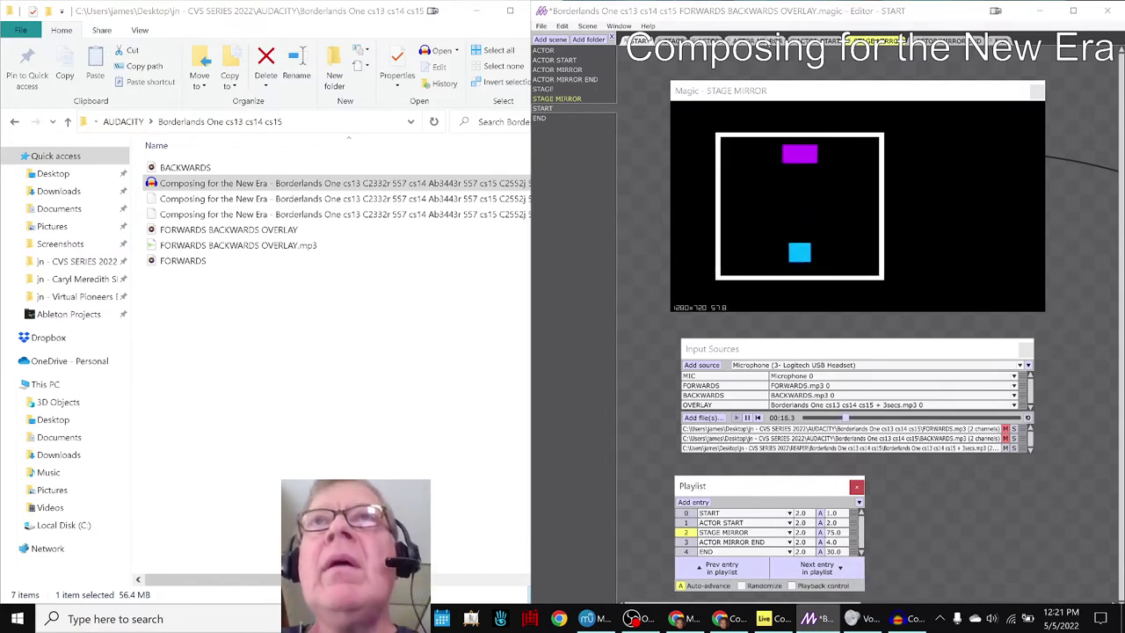
pyautogui.click(555, 69)
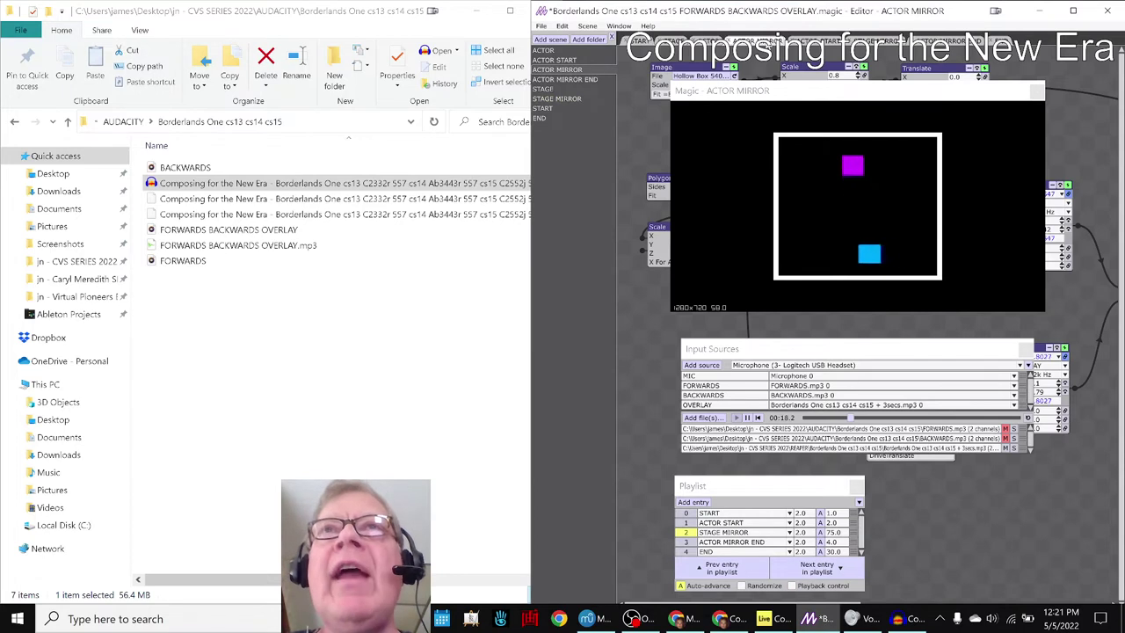
# Load the ACTOR scene, let the playlist advance to END, then bring Audacity back up.
pyautogui.click(639, 41)
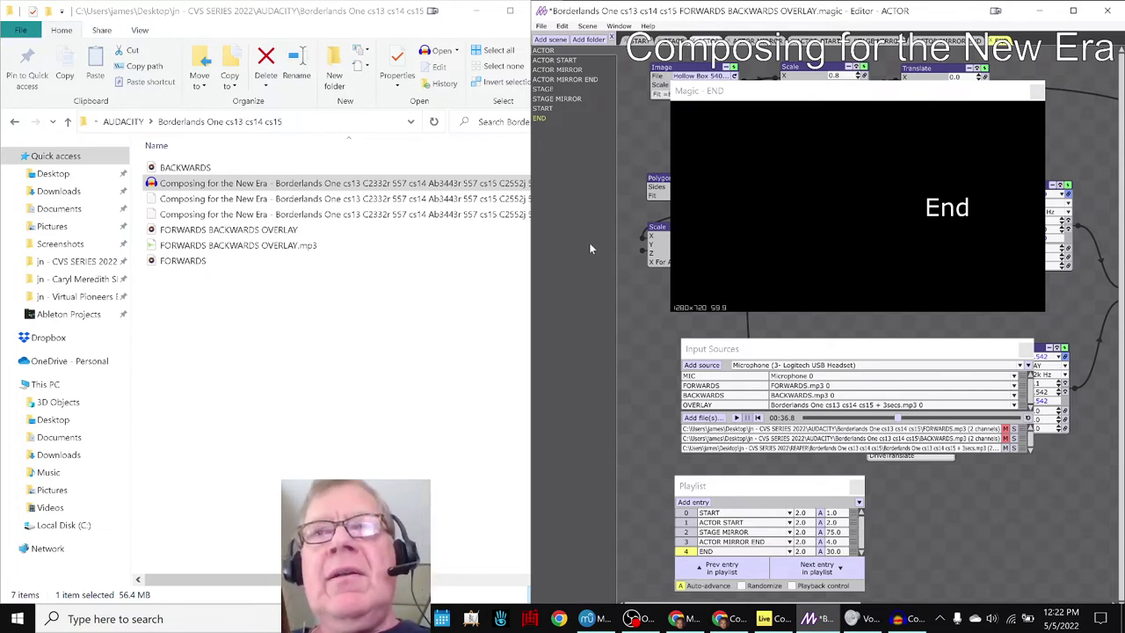
pyautogui.click(907, 622)
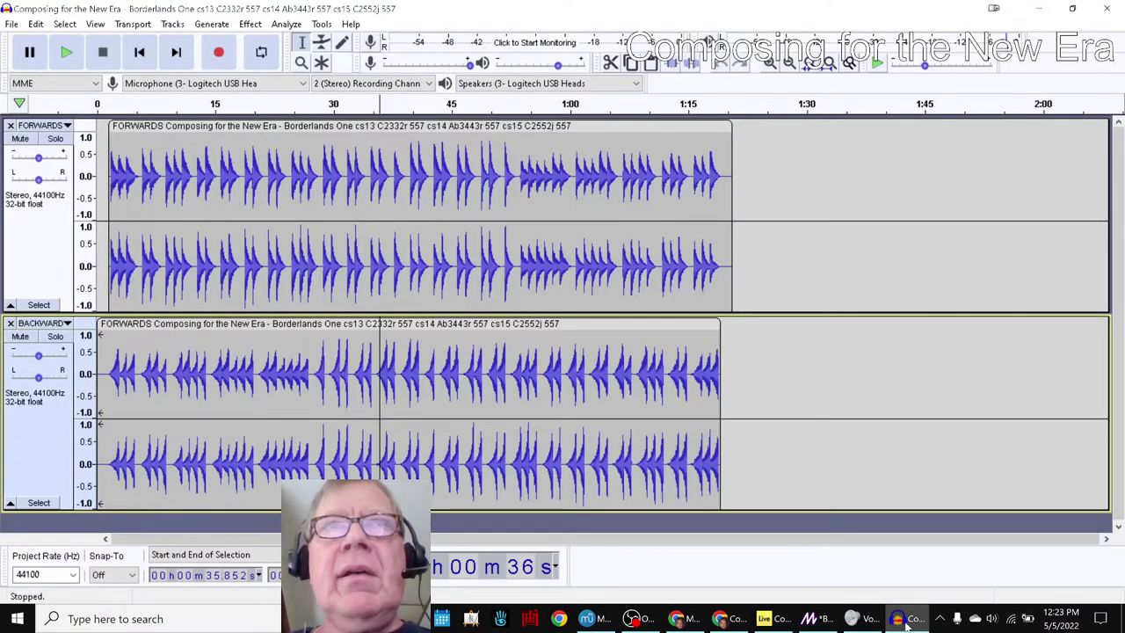
# Minimise Audacity and File Explorer and switch to the Borderlands Three score.
pyautogui.click(906, 622)
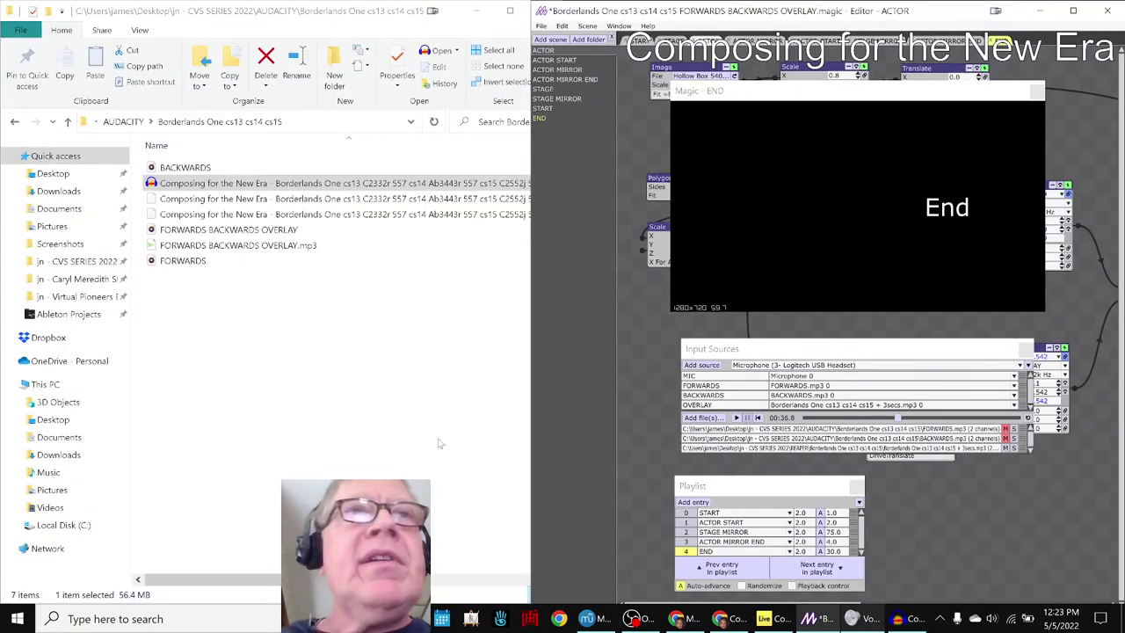
pyautogui.click(480, 16)
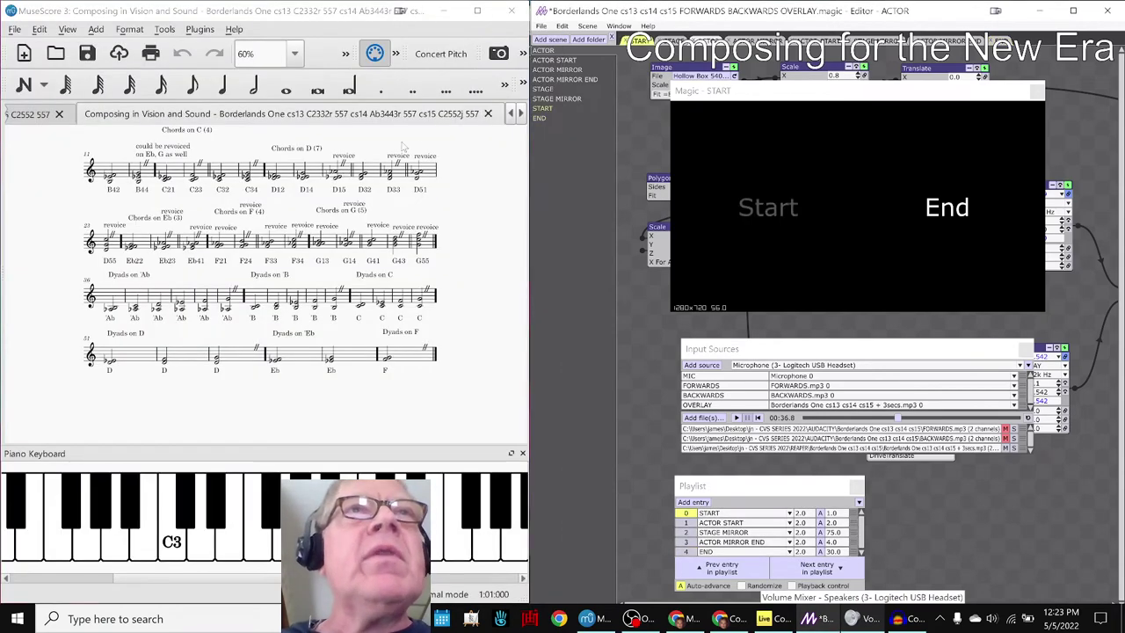
pyautogui.click(520, 113)
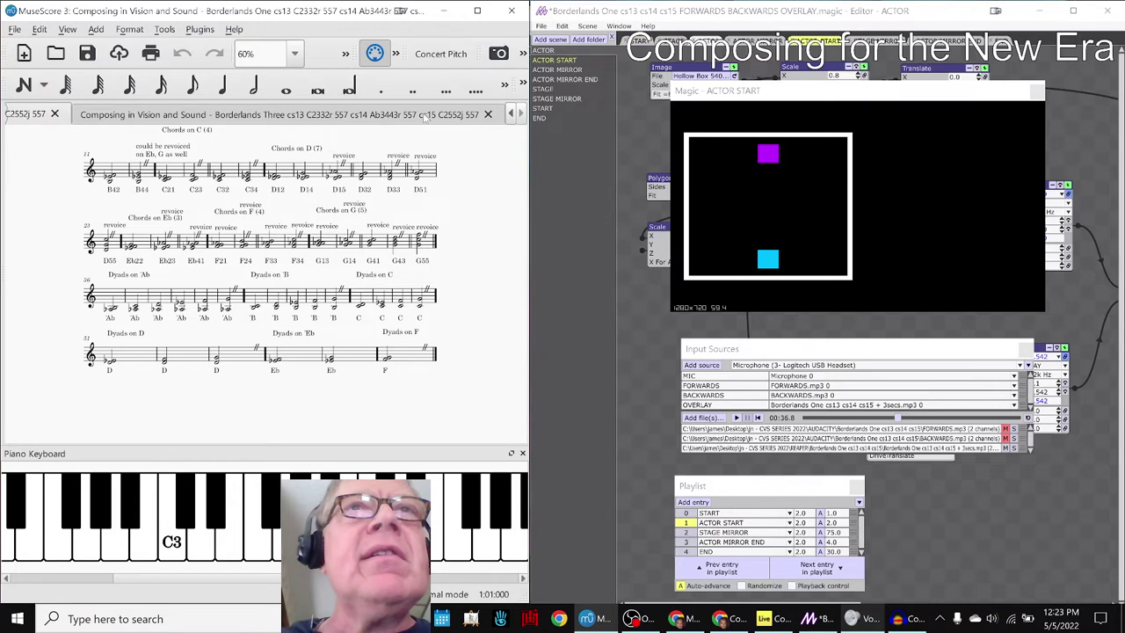
pyautogui.click(425, 117)
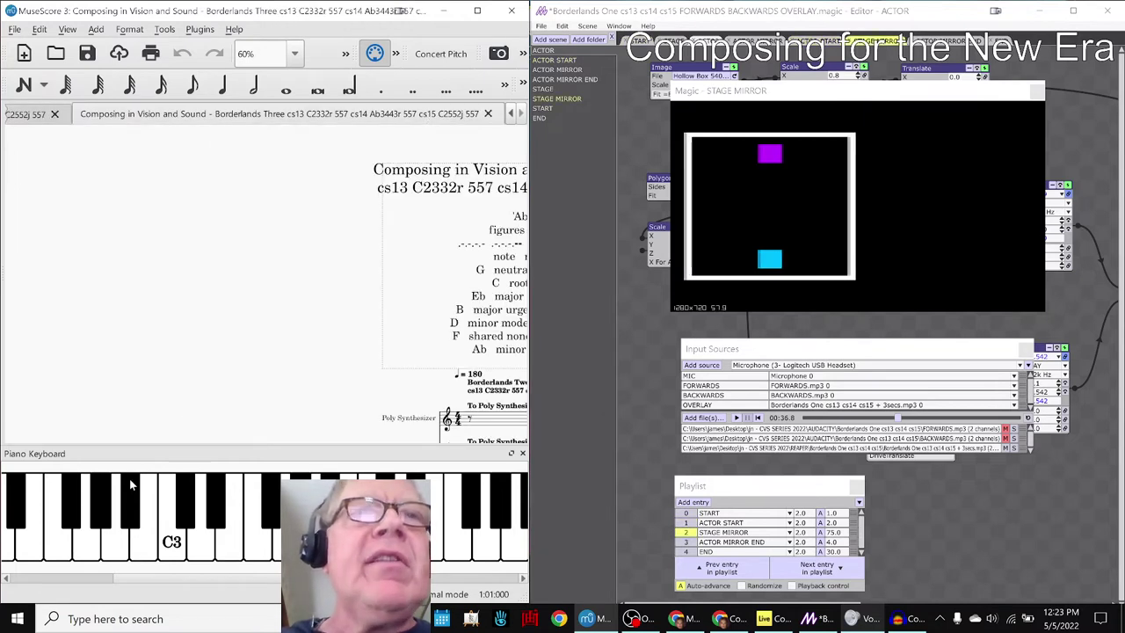
# Shift the piano keyboard up an octave and scroll back to the earlier score tabs.
pyautogui.click(144, 576)
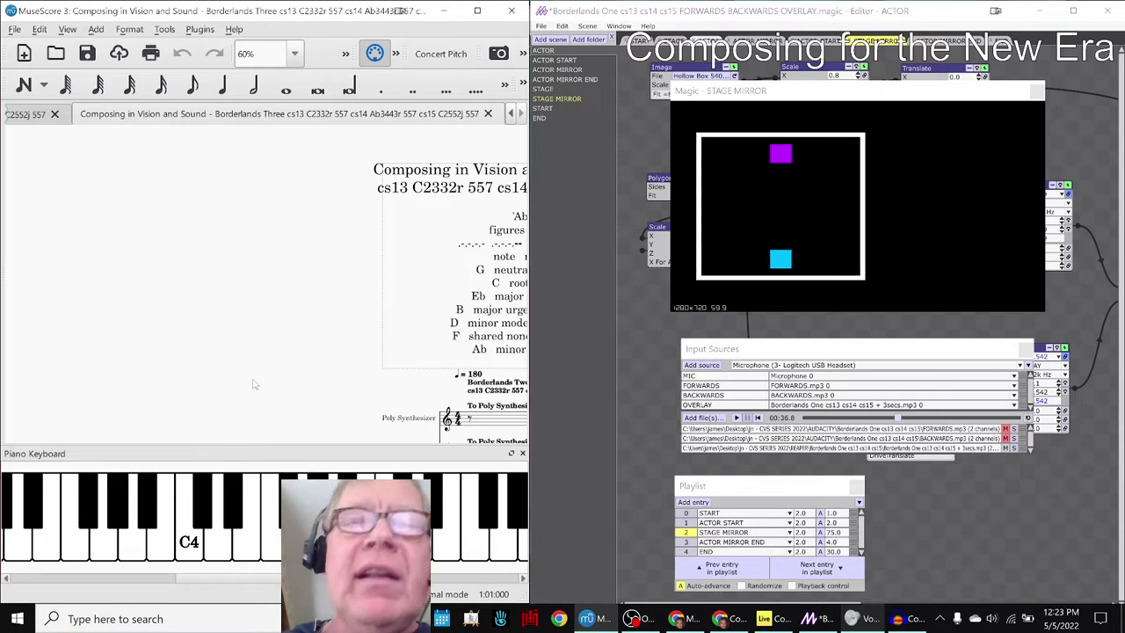
pyautogui.hscroll(-5, 251, 384)
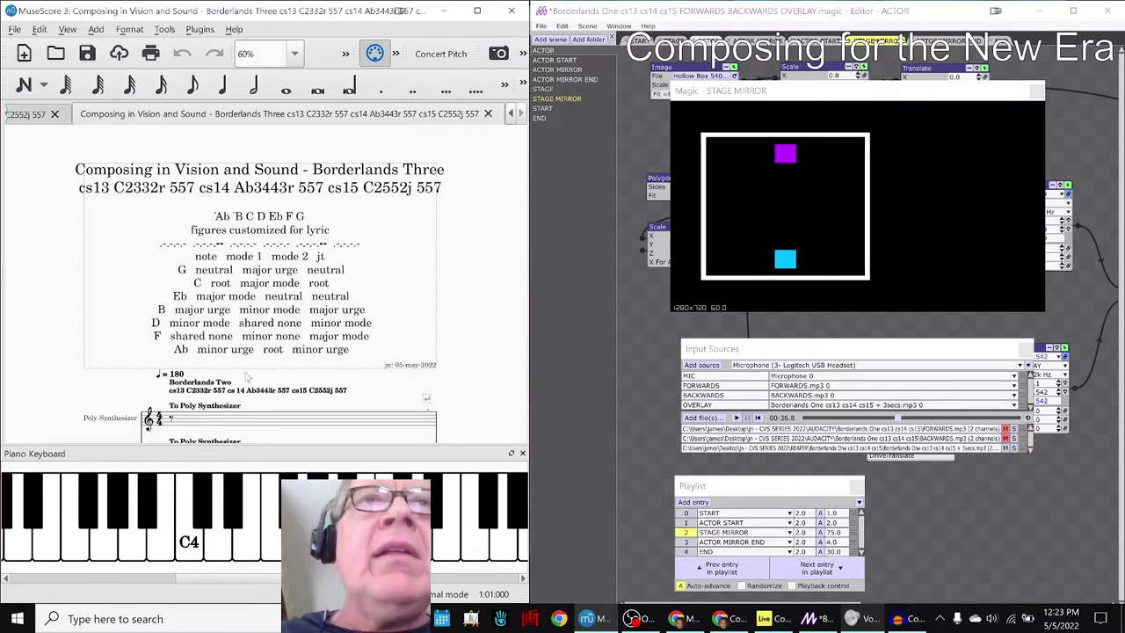
pyautogui.click(511, 113)
# Switch to the Je t'aime One score and scroll over it.
pyautogui.click(511, 113)
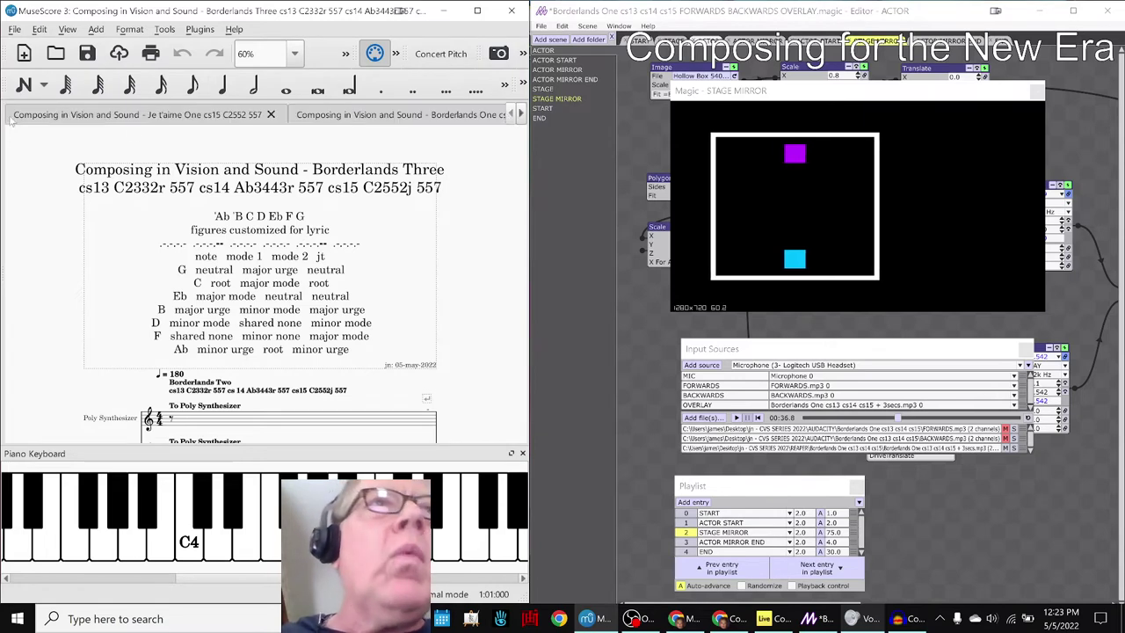
pyautogui.click(17, 115)
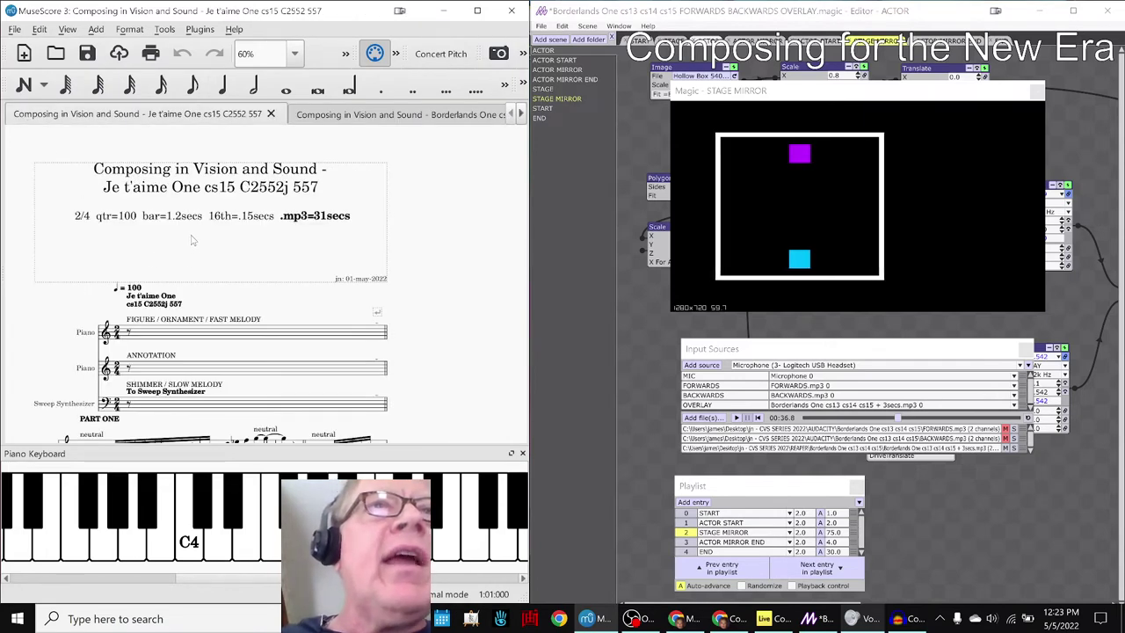
pyautogui.scroll(-4, 201, 211)
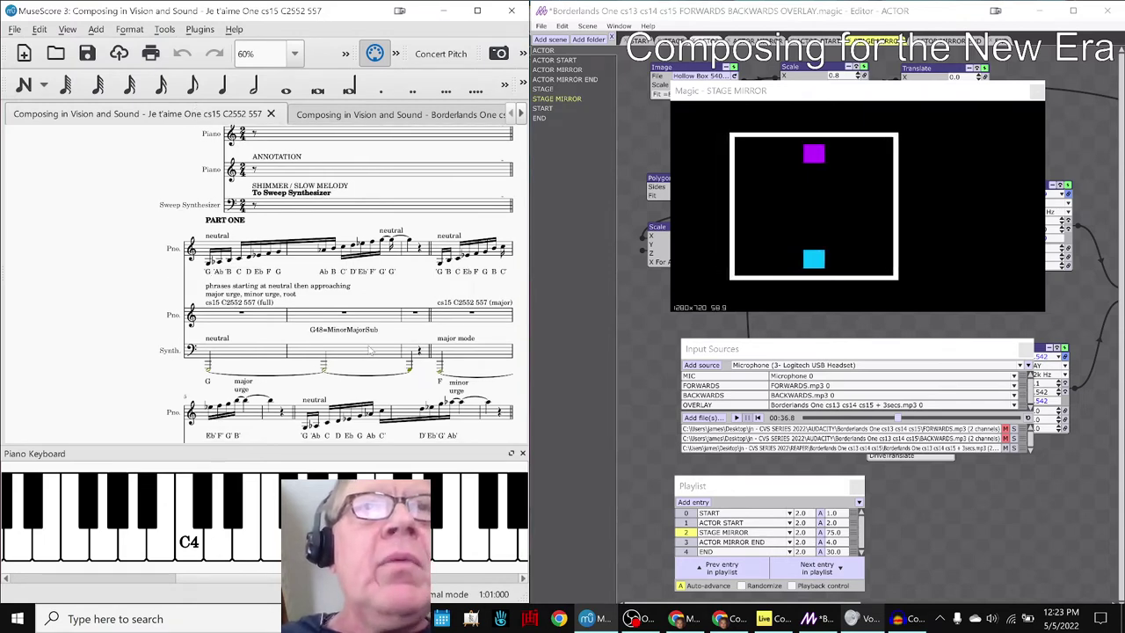
pyautogui.scroll(3, 75, 232)
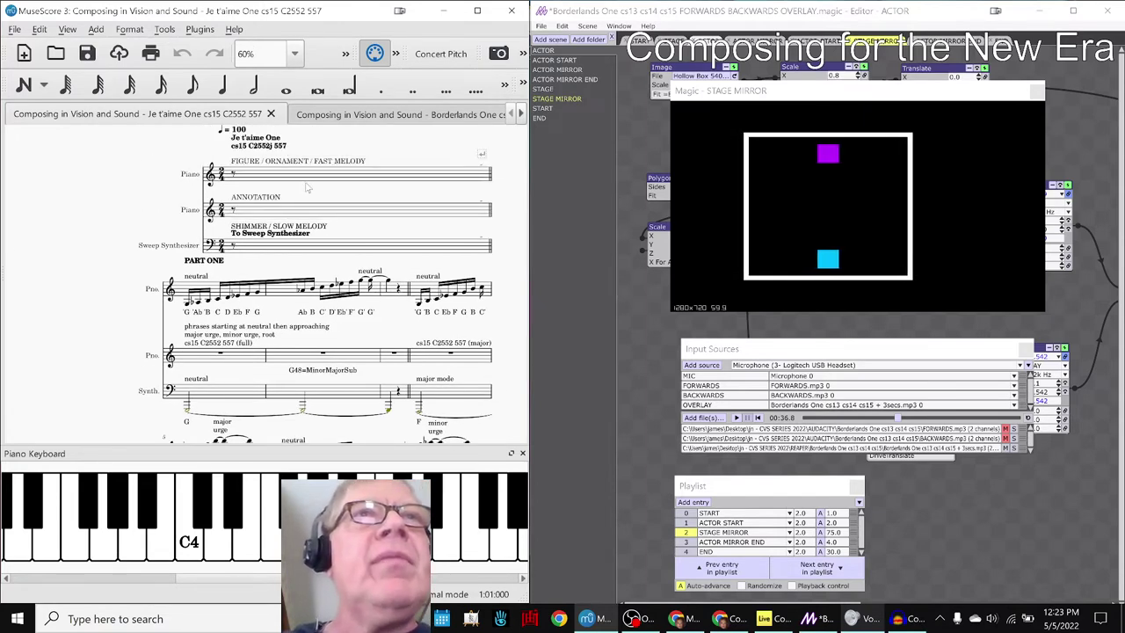
# Play Je t'aime One from measure 1 and maximise the MuseScore window.
pyautogui.click(232, 173)
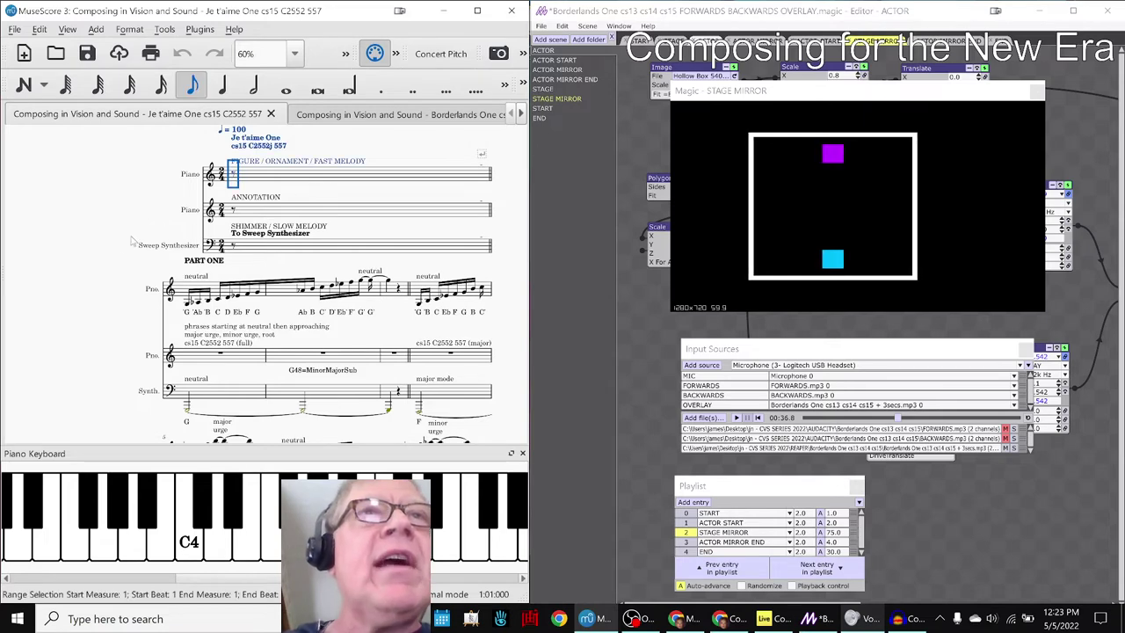
pyautogui.press('Escape')
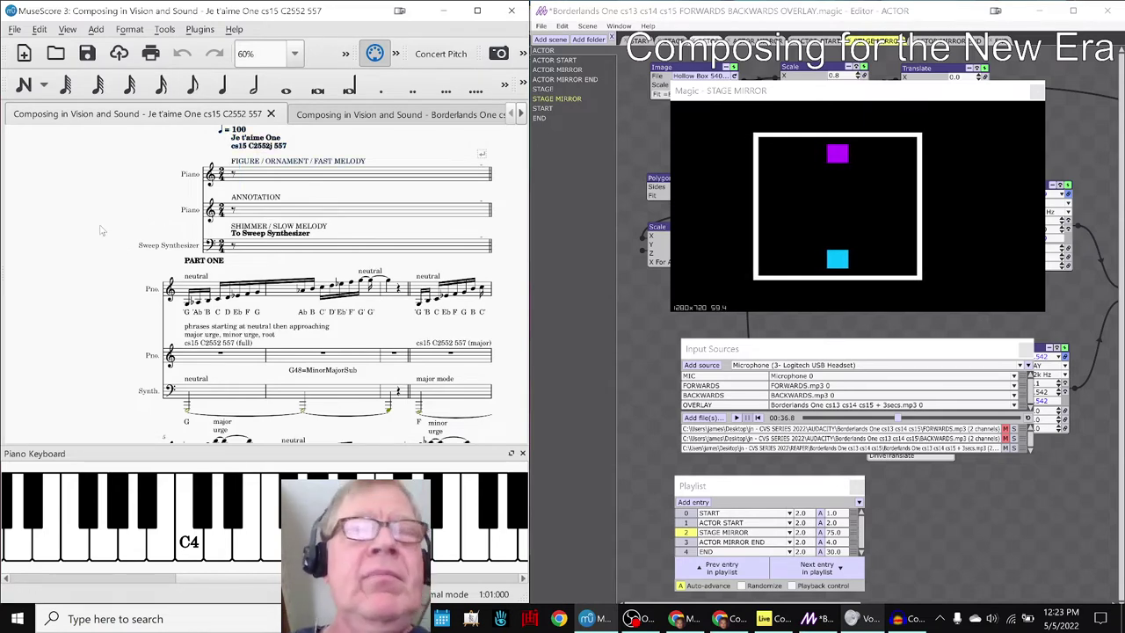
pyautogui.hotkey('alt', 'Tab')
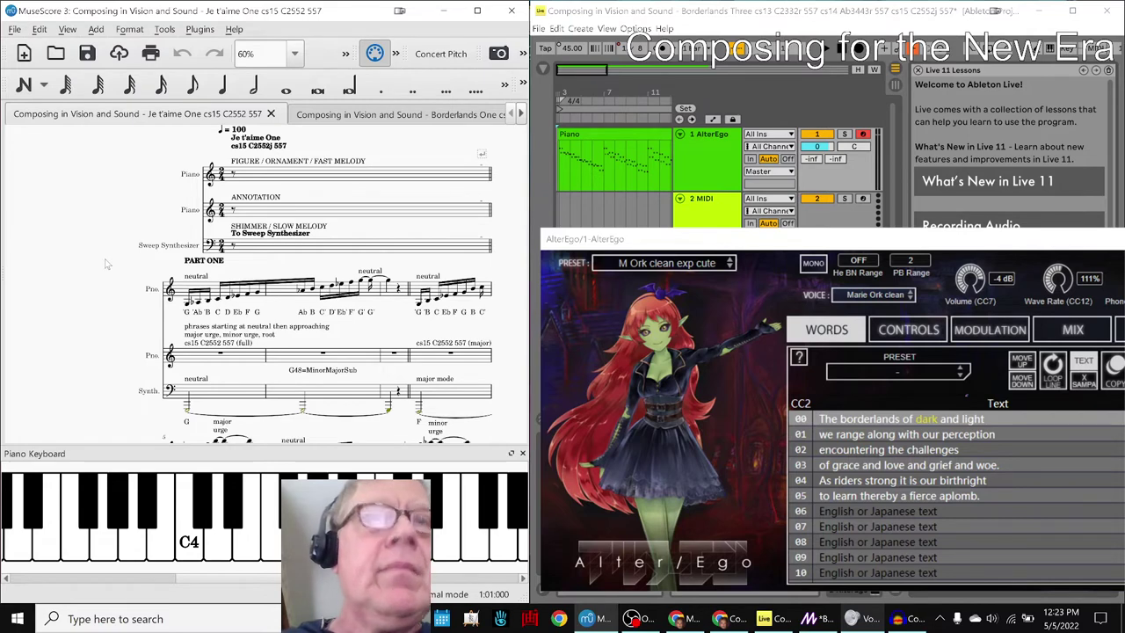
pyautogui.press('space')
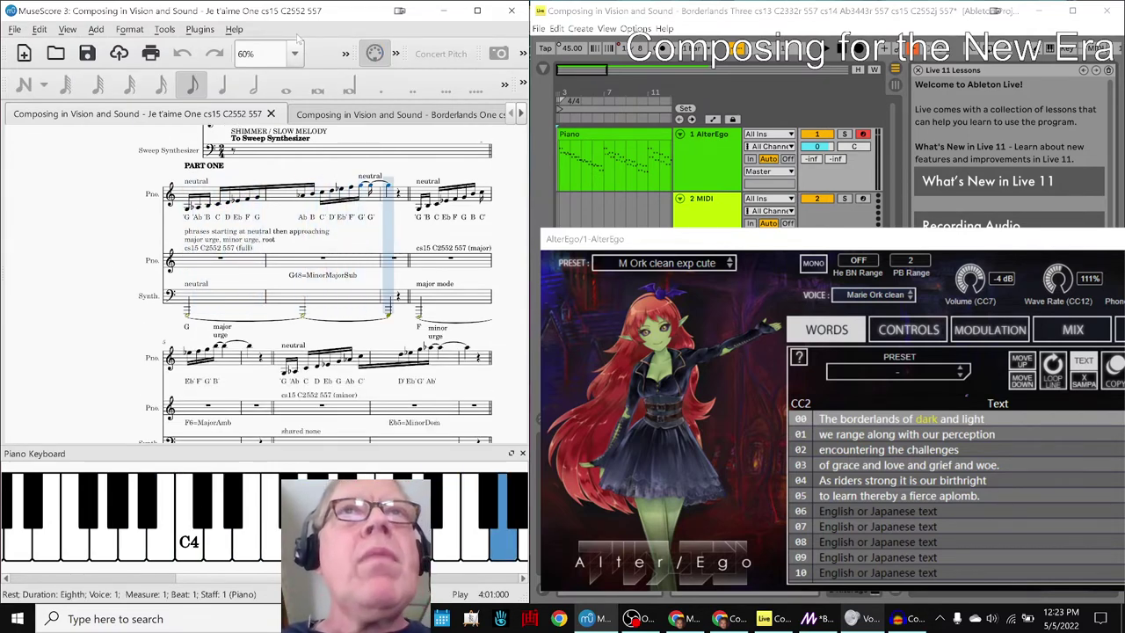
pyautogui.doubleClick(445, 15)
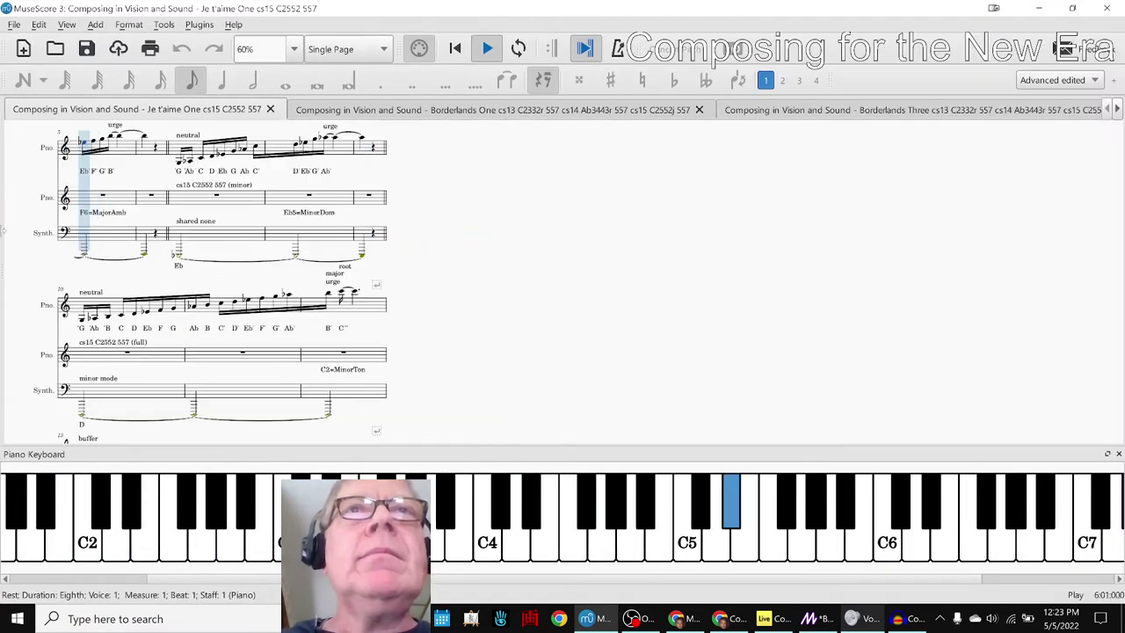
# Show Je t'aime One in Continuous View, toggling the piano keyboard off and back on.
pyautogui.click(345, 49)
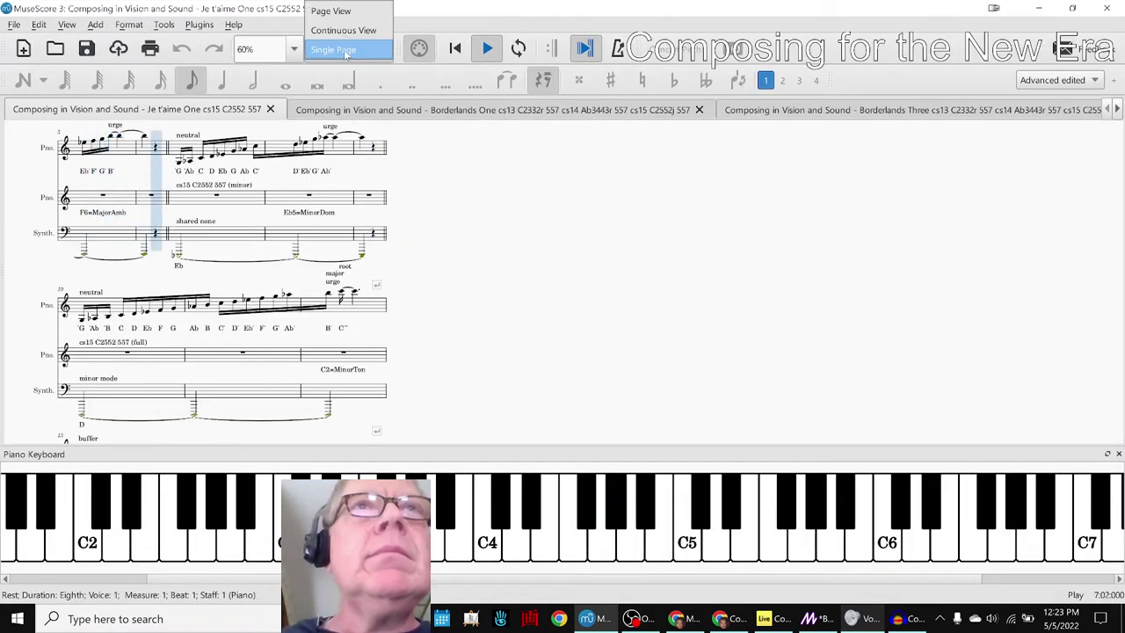
pyautogui.click(343, 30)
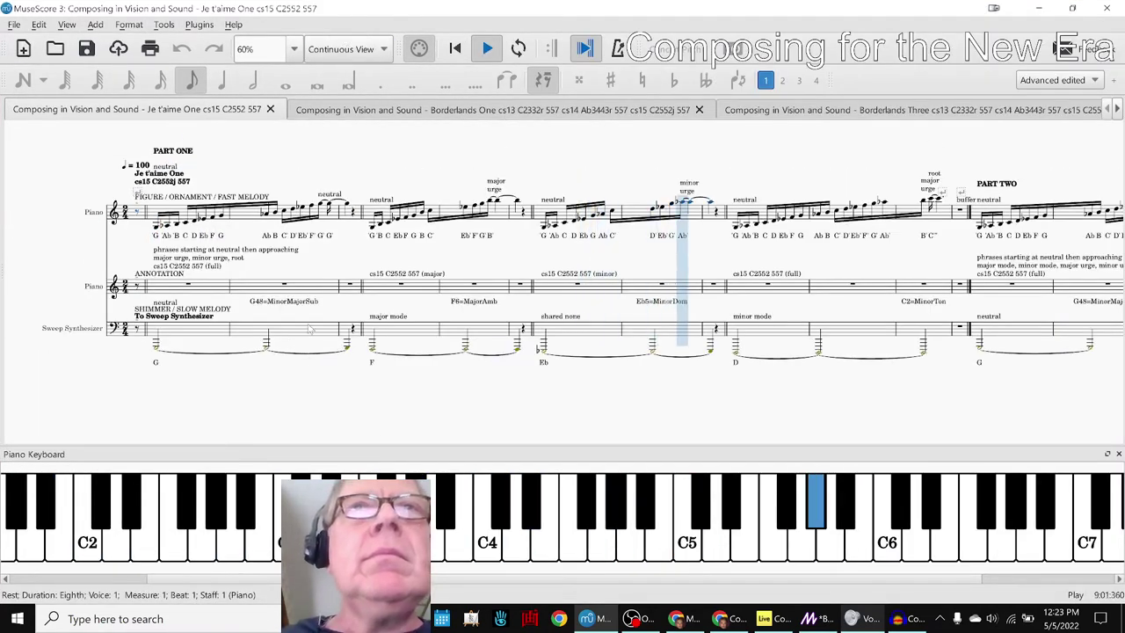
pyautogui.press('p')
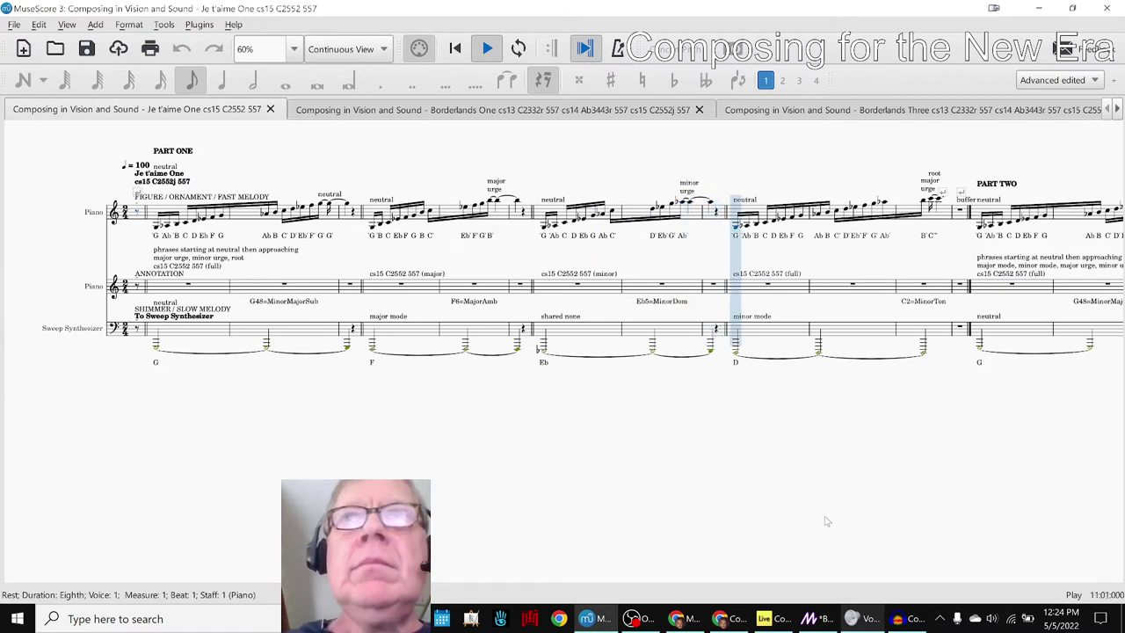
pyautogui.press('p')
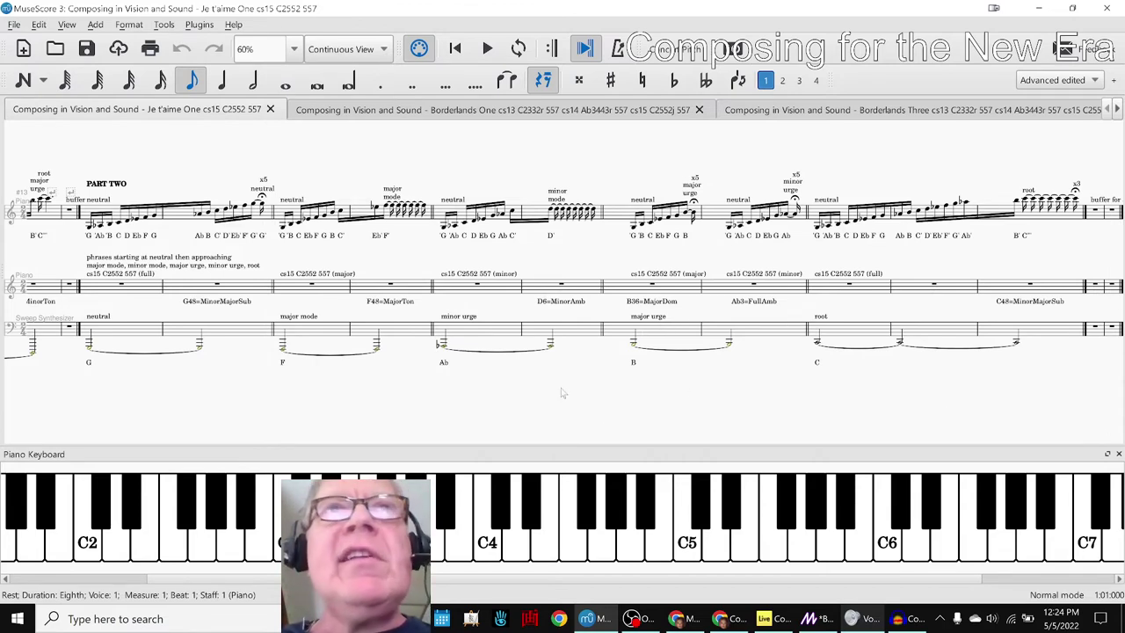
# Scroll back to Part One, clear the selection, and switch to Borderlands One.
pyautogui.hscroll(-10, 735, 389)
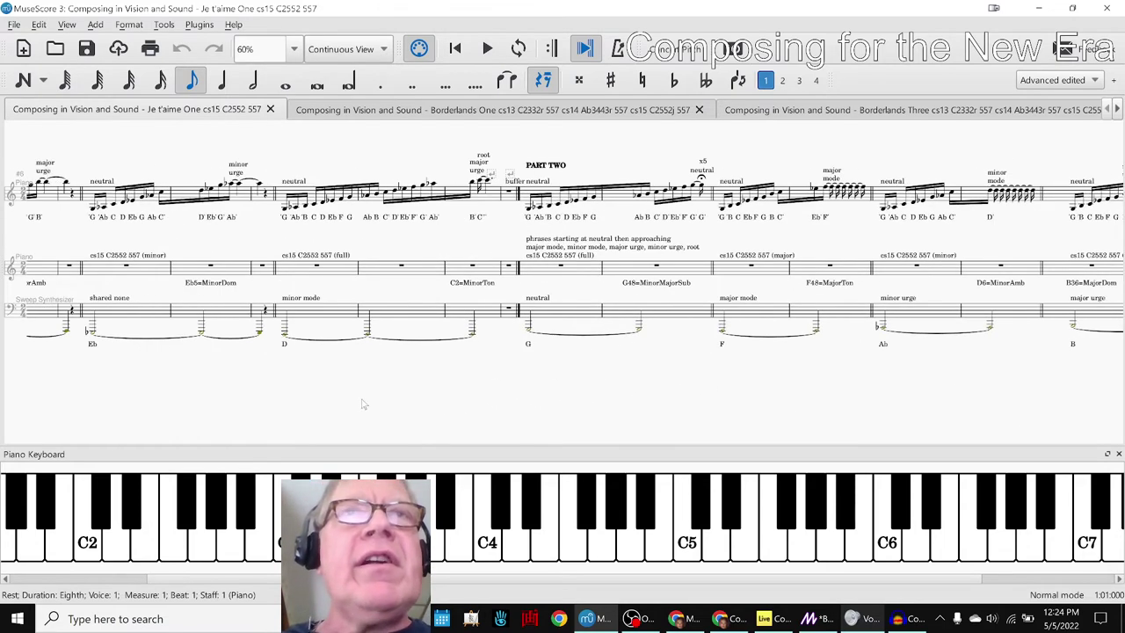
pyautogui.moveTo(573, 415); pyautogui.dragTo(575, 423)
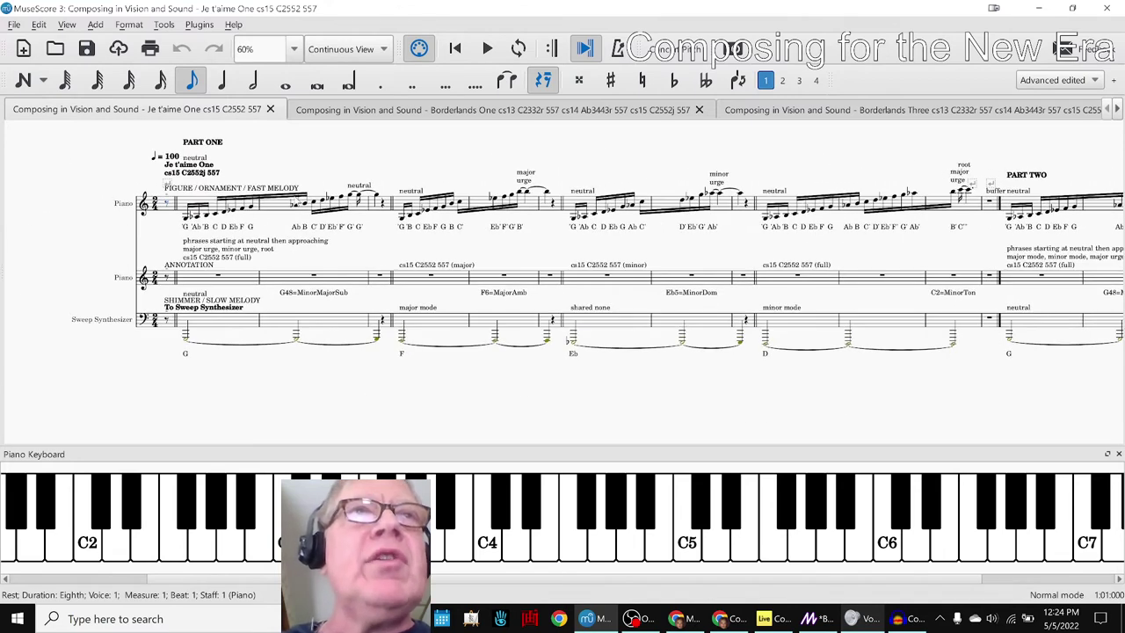
pyautogui.moveTo(322, 158); pyautogui.dragTo(321, 190)
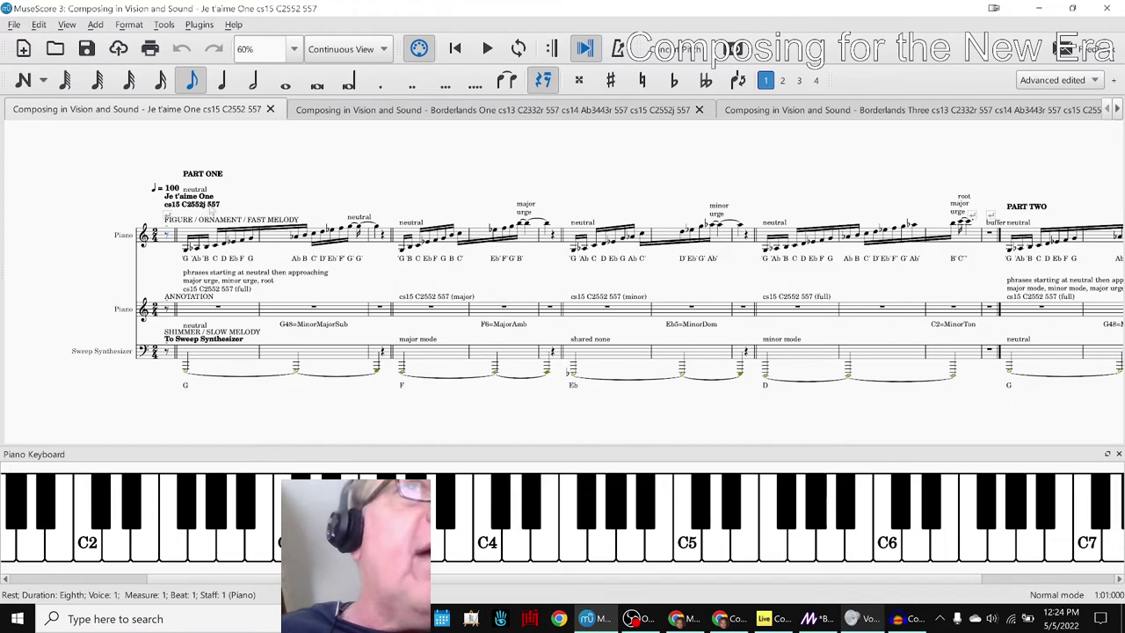
pyautogui.click(321, 194)
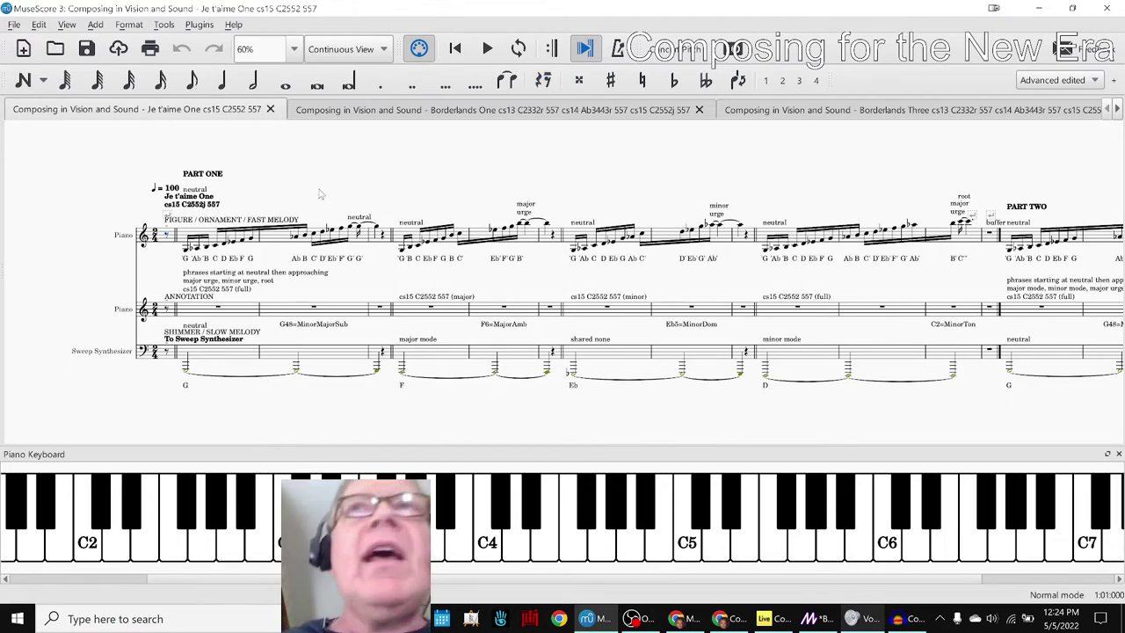
pyautogui.click(570, 112)
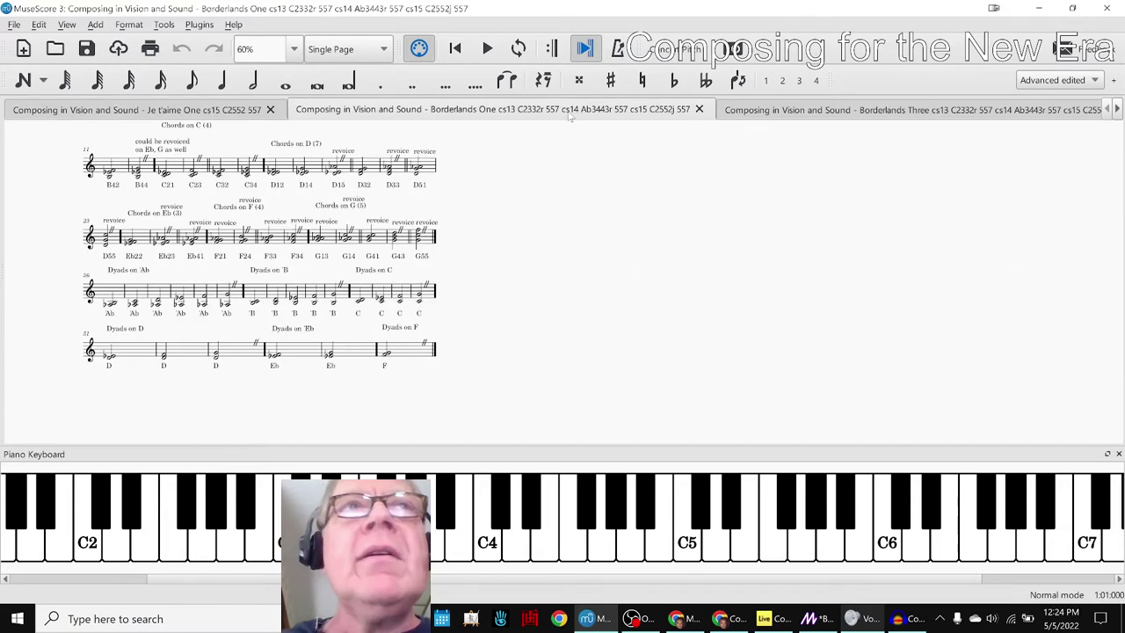
# Switch to Borderlands Three and lay it out in Continuous View.
pyautogui.scroll(2, 565, 230)
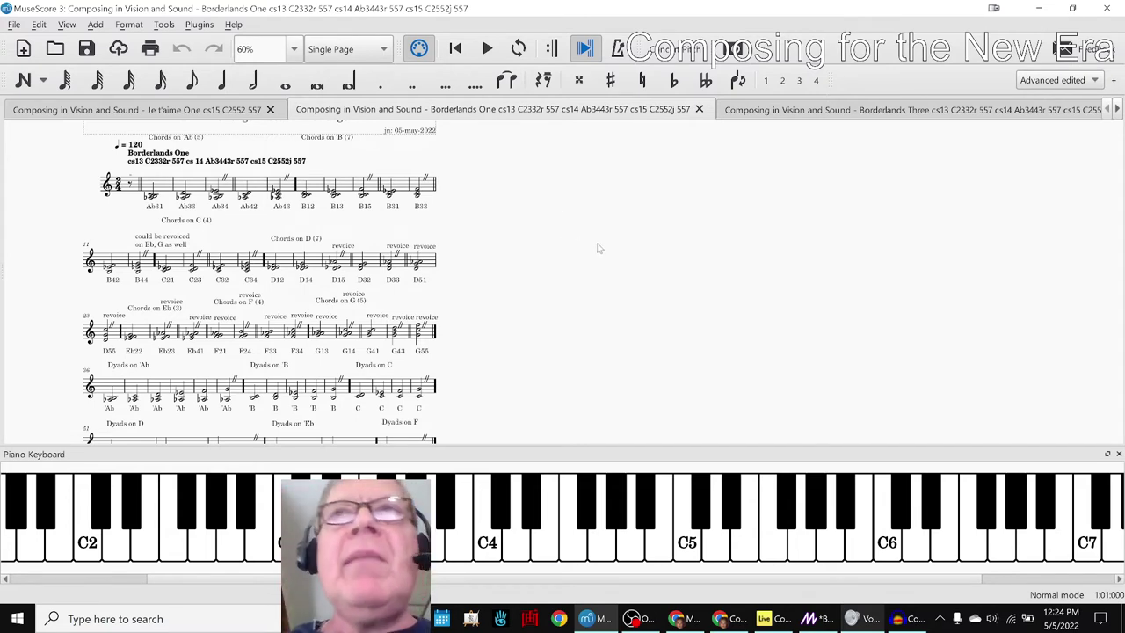
pyautogui.click(741, 110)
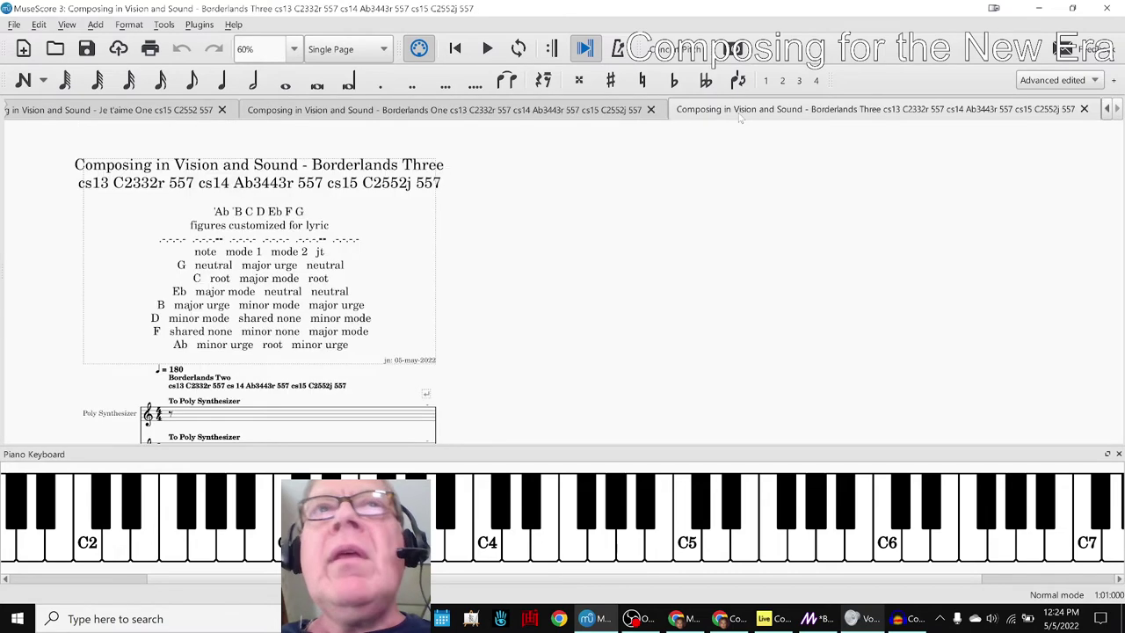
pyautogui.click(321, 50)
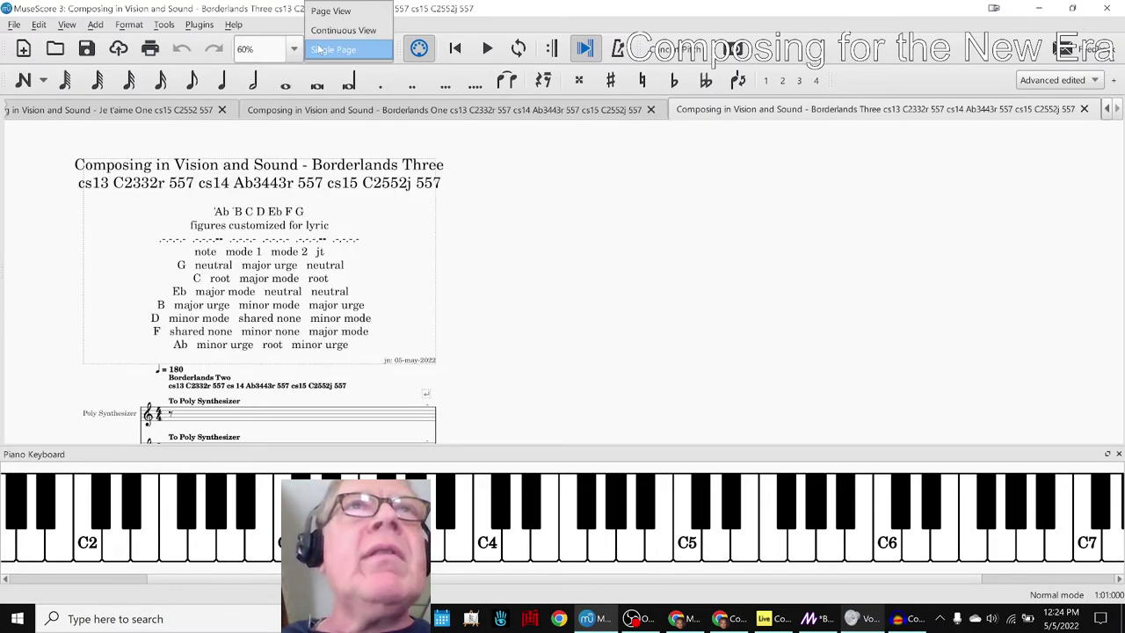
pyautogui.click(323, 33)
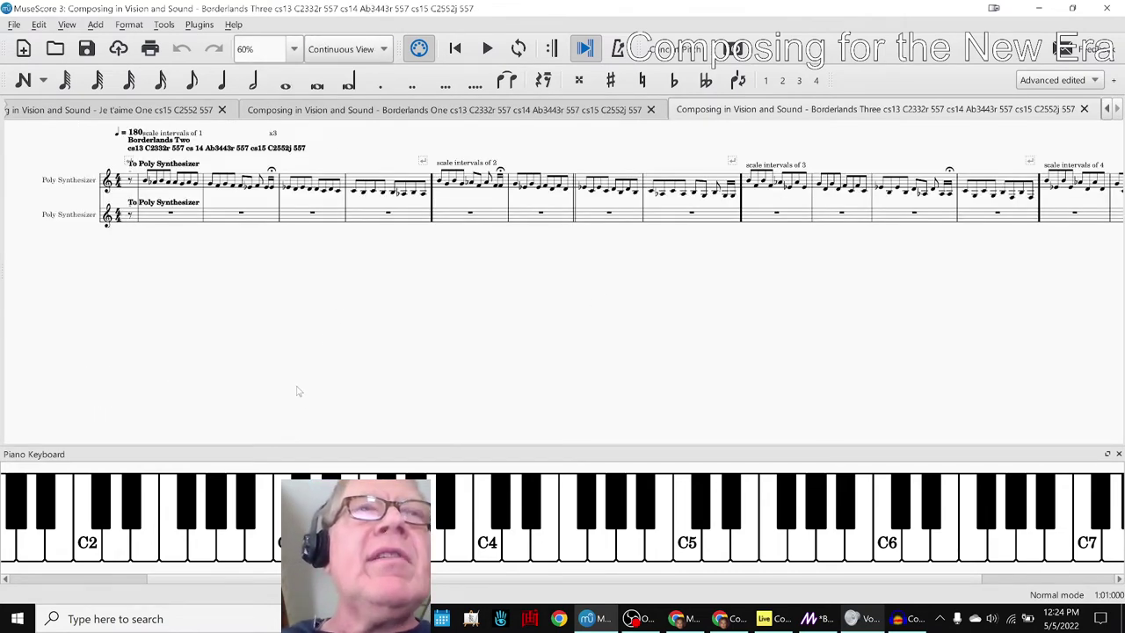
# Play Borderlands Three briefly, stop, and snap its window to the left half.
pyautogui.scroll(1, 297, 391)
pyautogui.press('space')
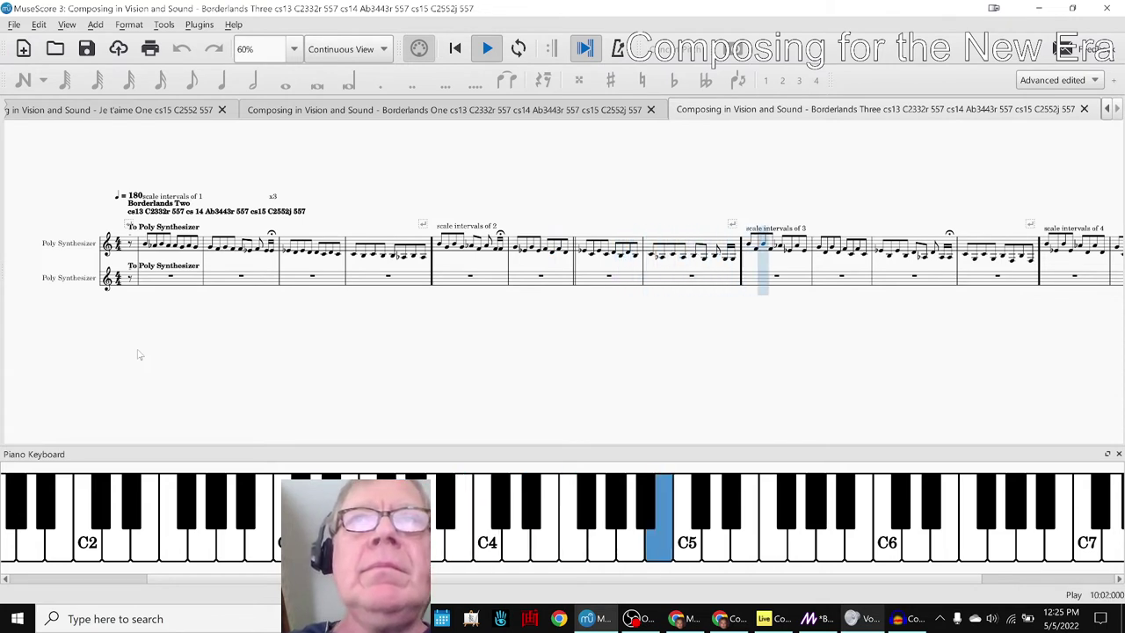
pyautogui.press('space')
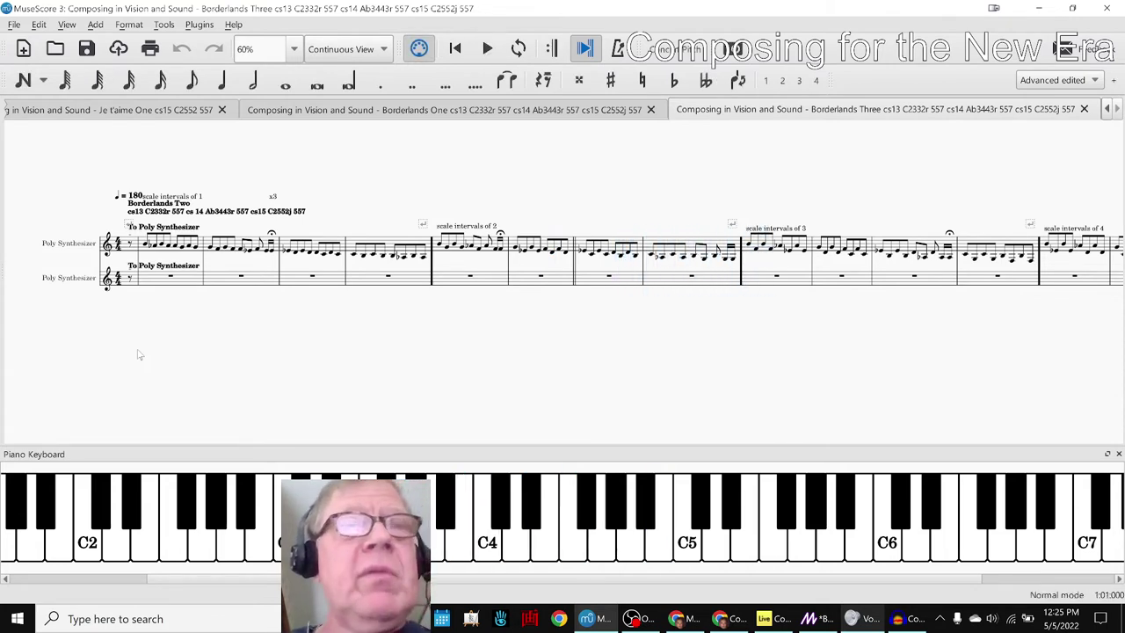
pyautogui.press('super+Left')
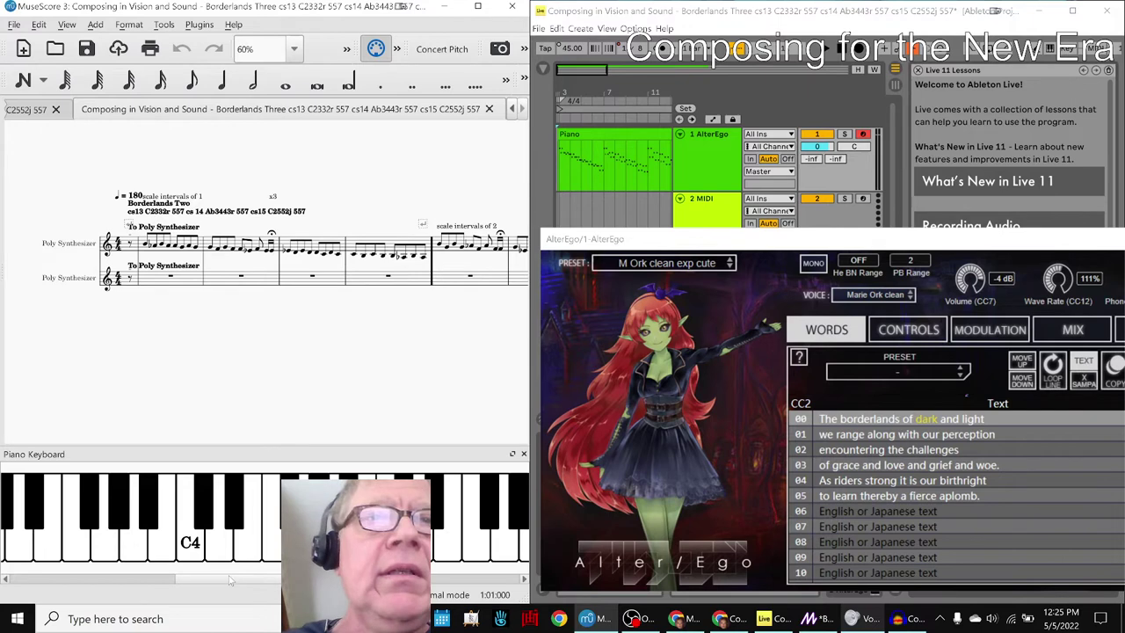
# Switch the Borderlands Three score to Single Page layout.
pyautogui.moveTo(231, 580); pyautogui.dragTo(218, 580)
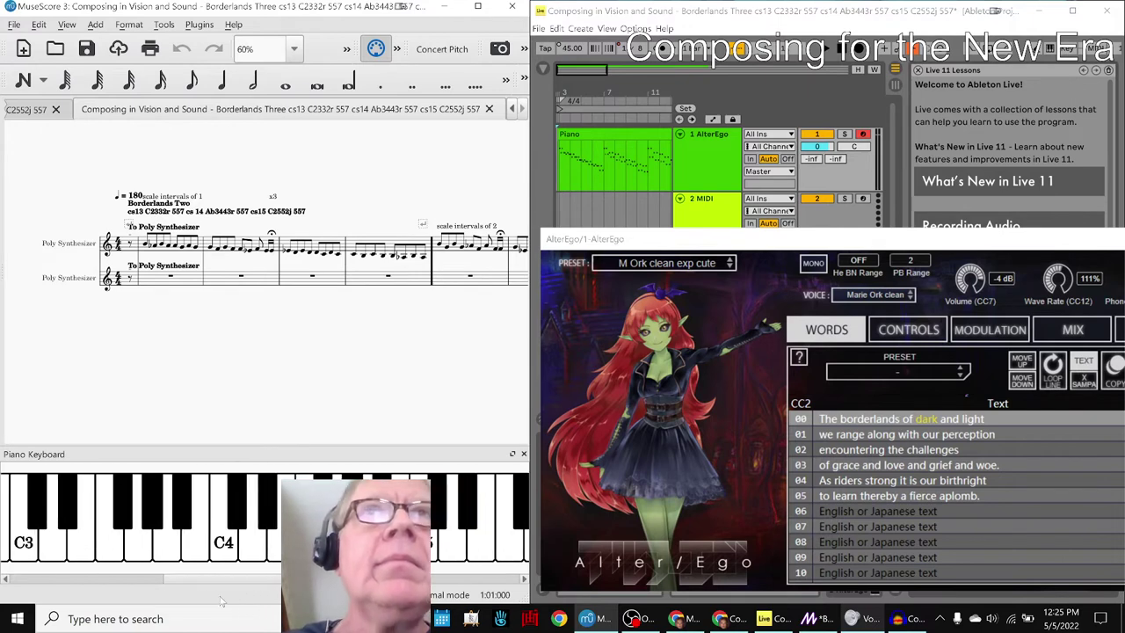
pyautogui.click(346, 49)
pyautogui.click(69, 78)
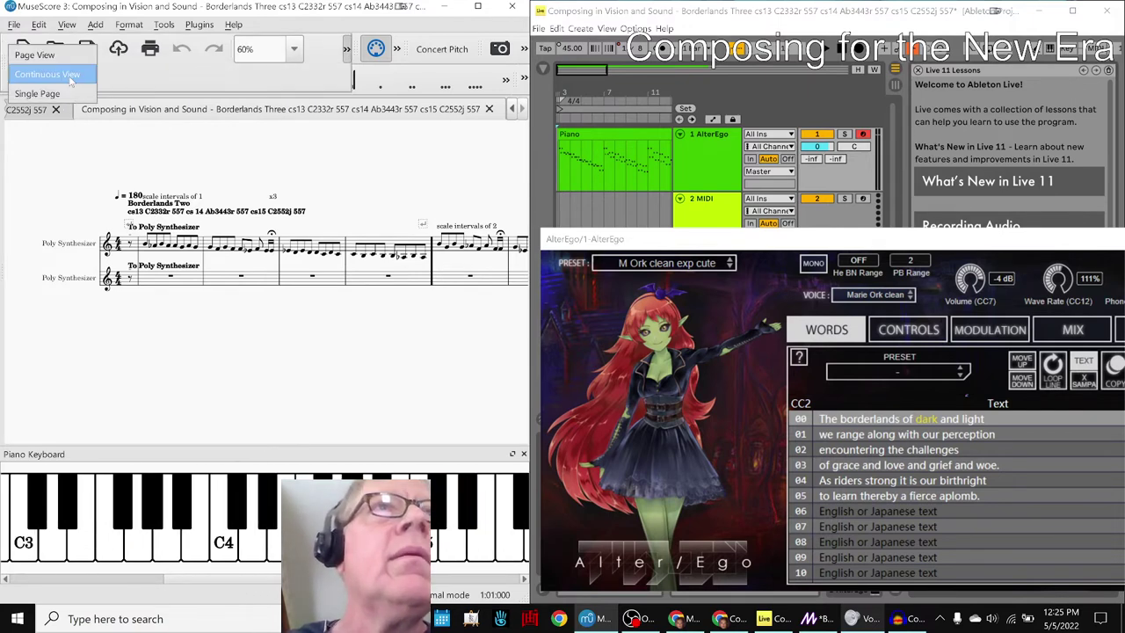
pyautogui.click(73, 93)
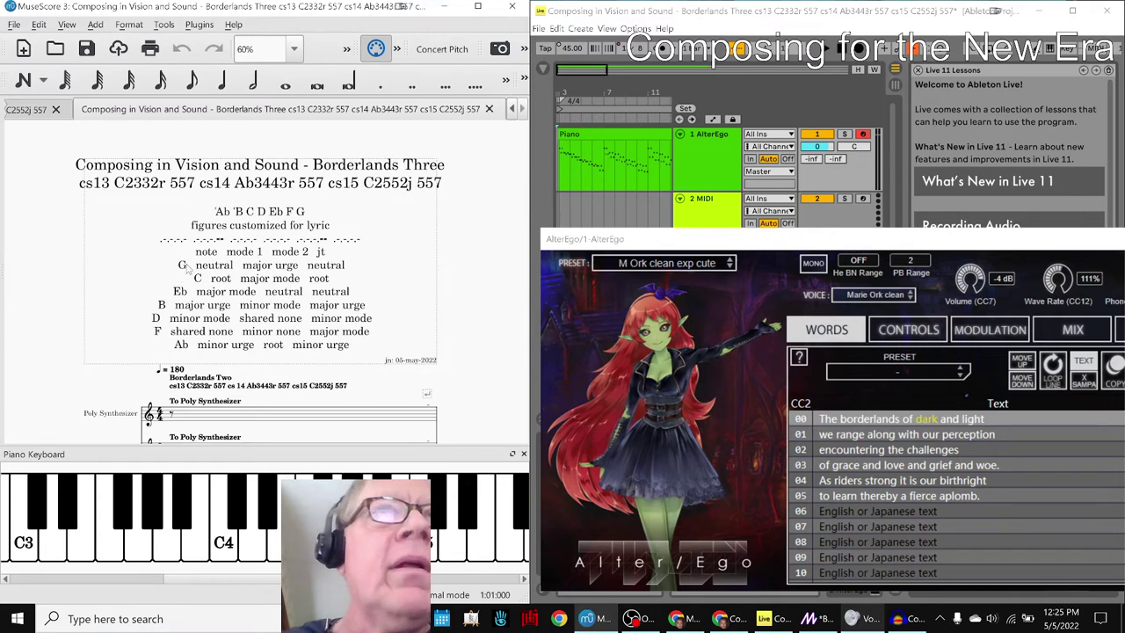
# Look over the note-and-mode table and staves, selecting a Synth measure and a measure-3 eighth note.
pyautogui.scroll(1, 187, 269)
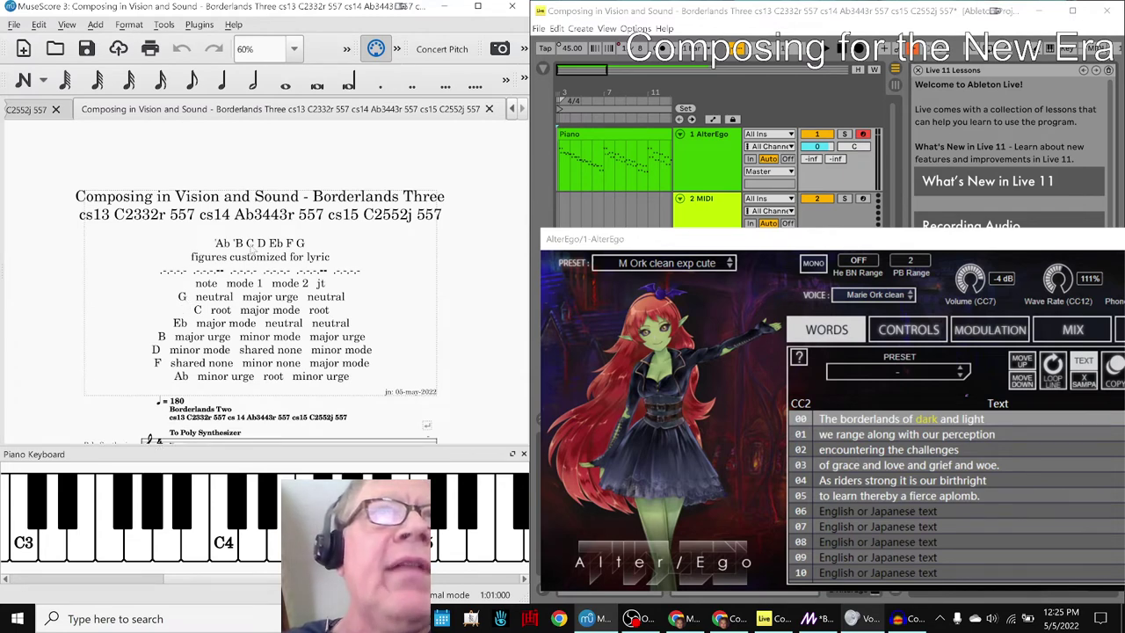
pyautogui.scroll(-1, 332, 251)
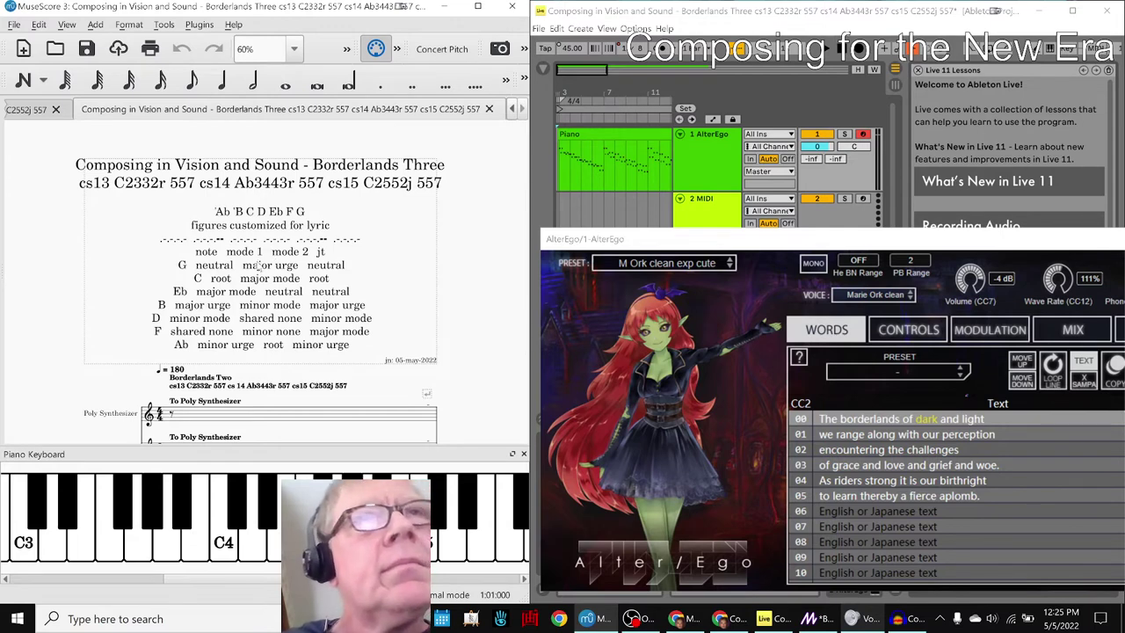
pyautogui.scroll(-4, 258, 265)
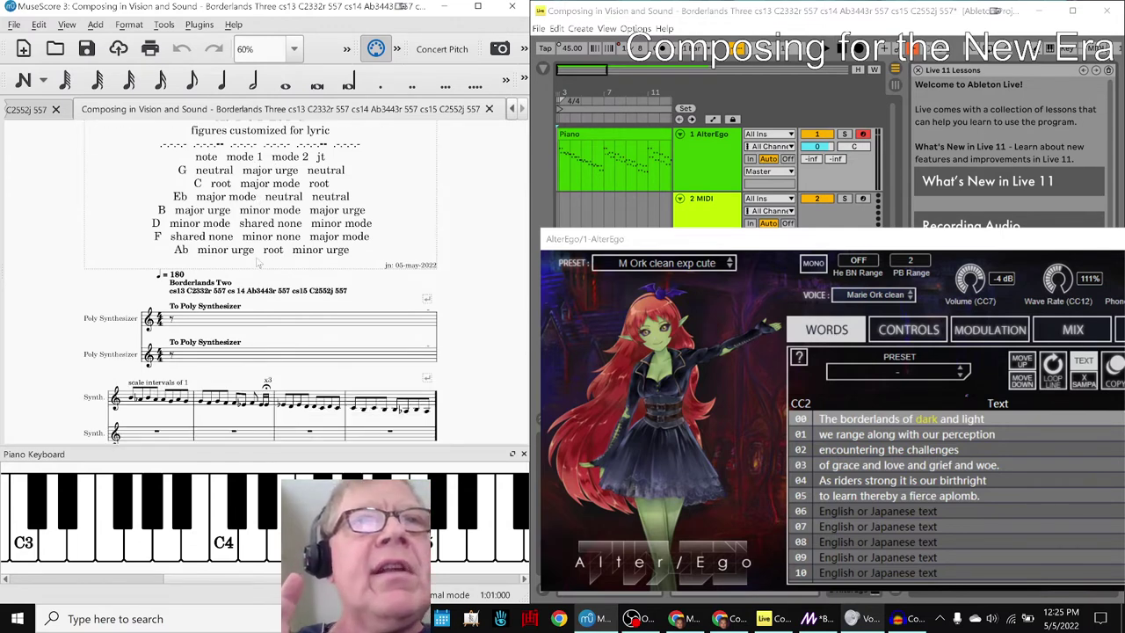
pyautogui.scroll(2, 258, 264)
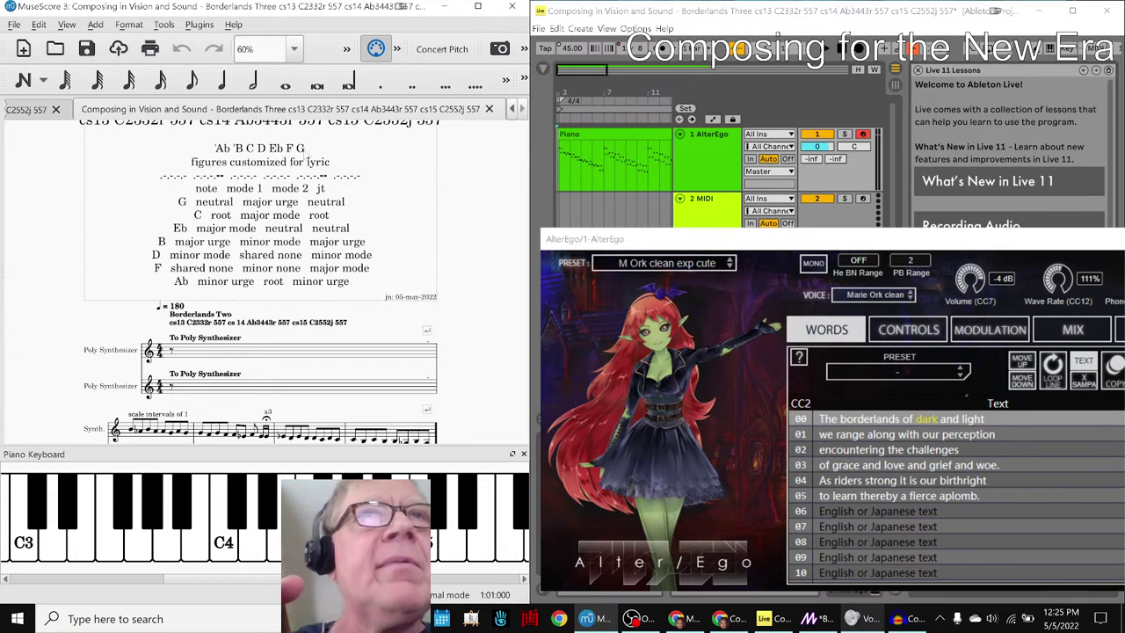
pyautogui.scroll(-6, 356, 156)
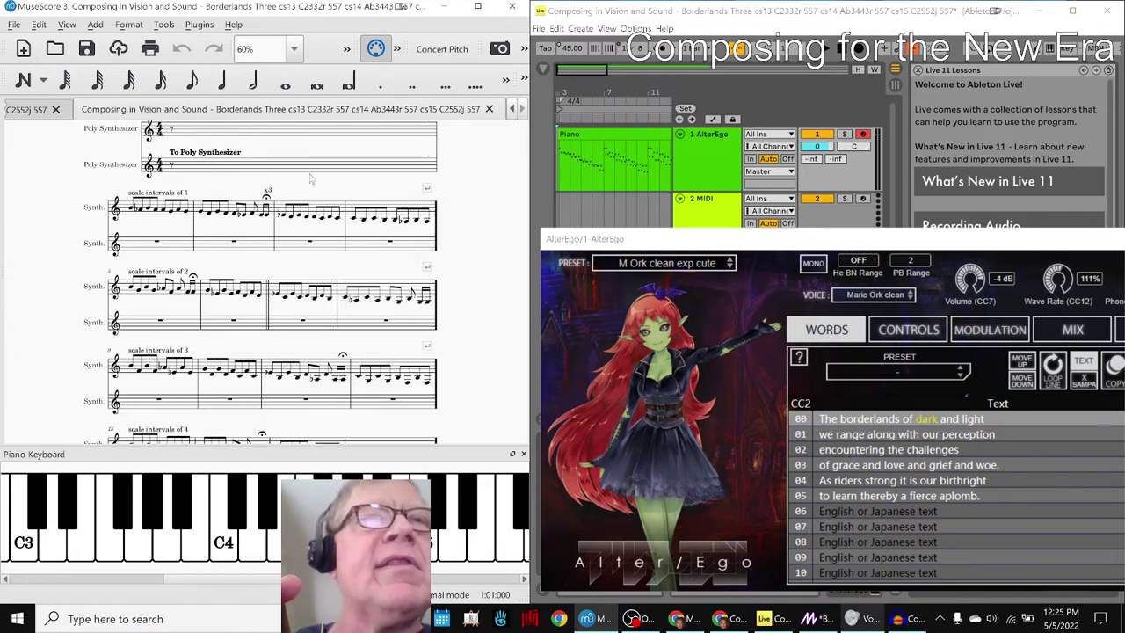
pyautogui.click(129, 216)
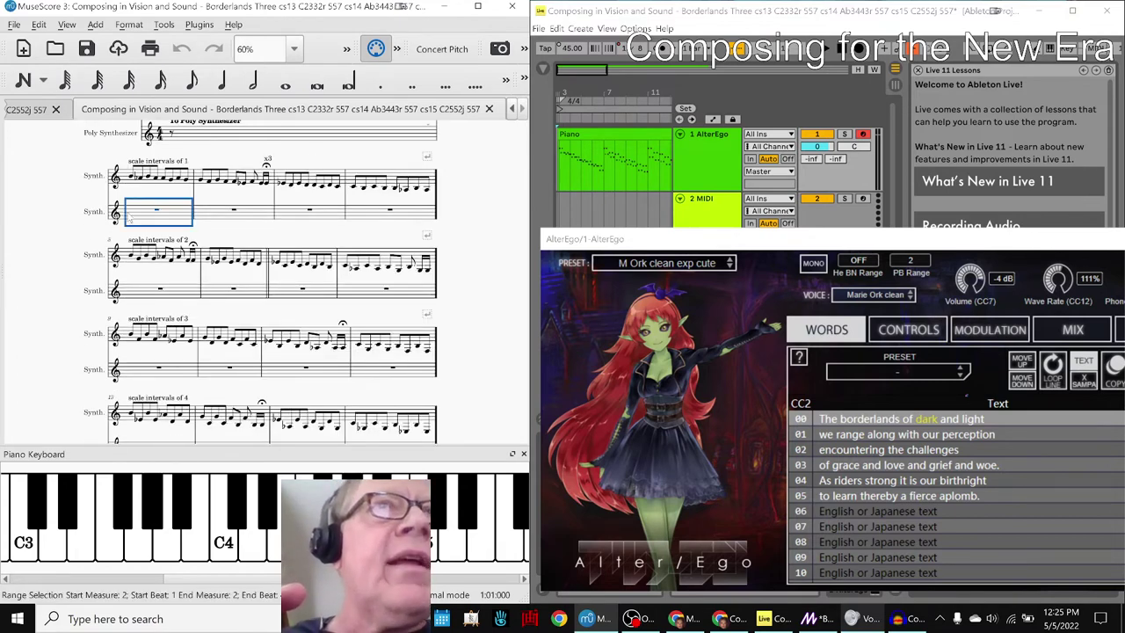
pyautogui.click(36, 291)
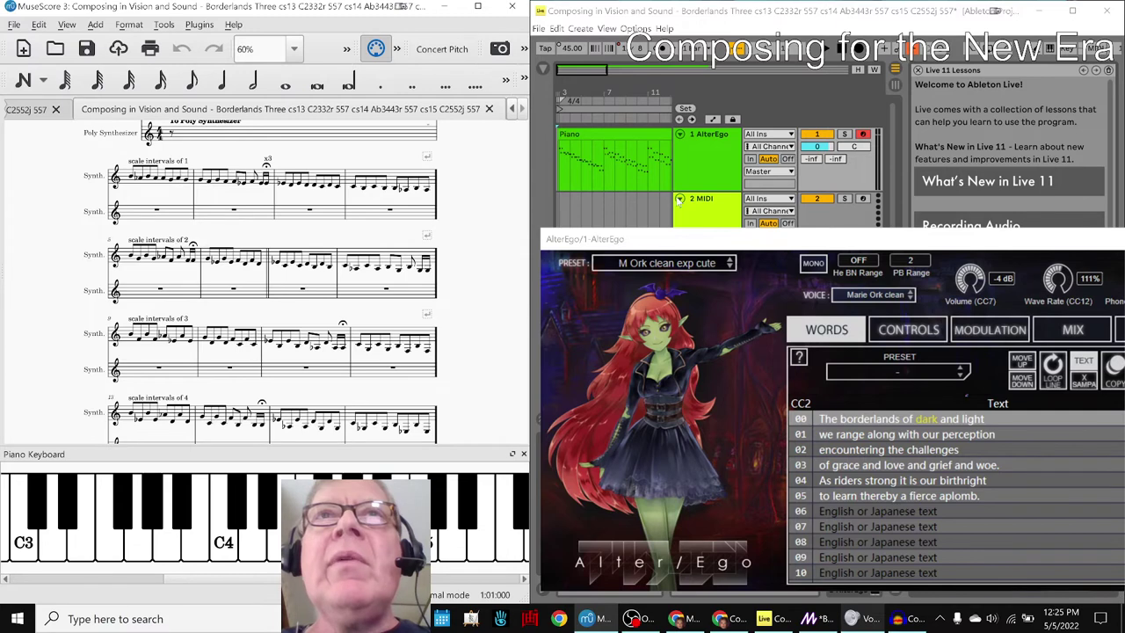
pyautogui.click(191, 226)
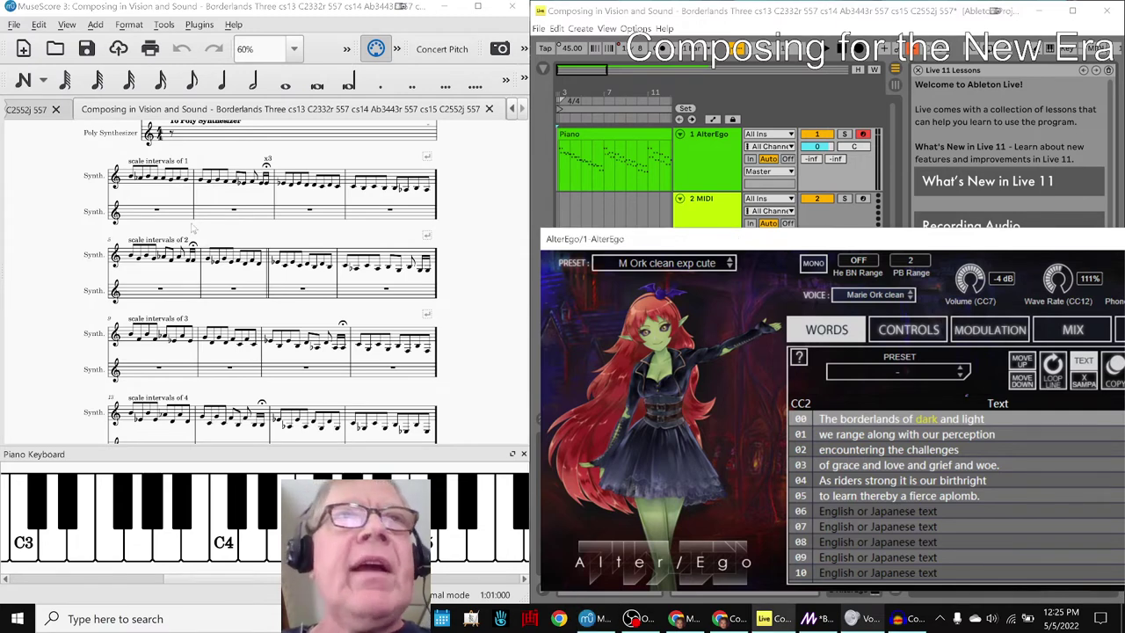
pyautogui.scroll(1, 58, 212)
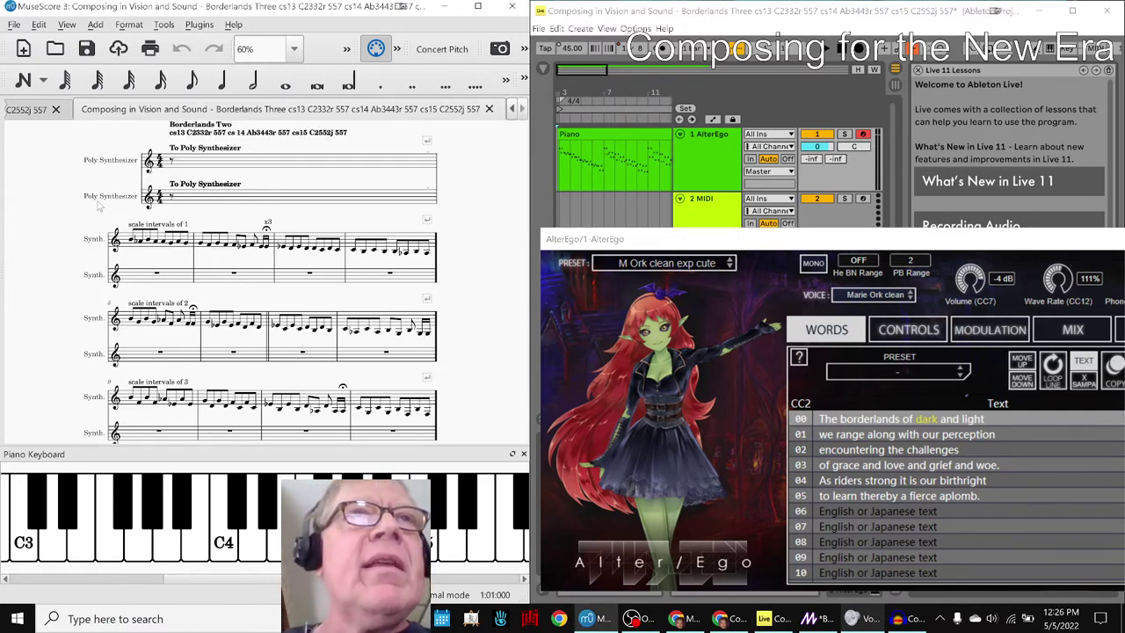
pyautogui.scroll(1, 99, 205)
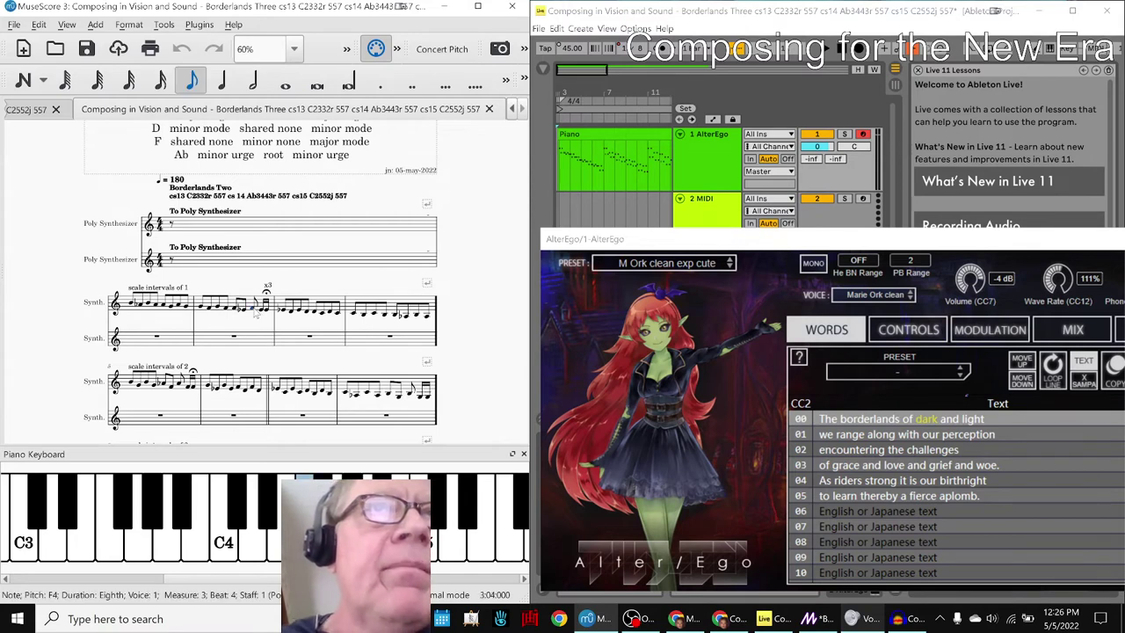
pyautogui.click(253, 308)
pyautogui.scroll(3, 242, 284)
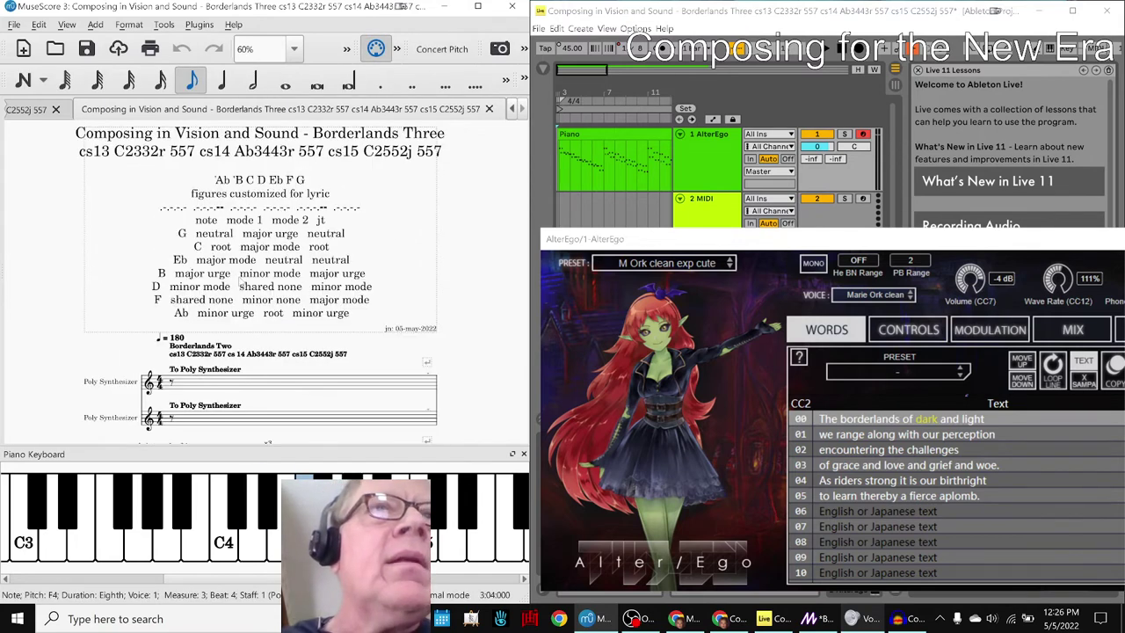
# Change the ♩=180 tempo marking to ♩ = 45.
pyautogui.click(180, 341)
pyautogui.doubleClick(180, 340)
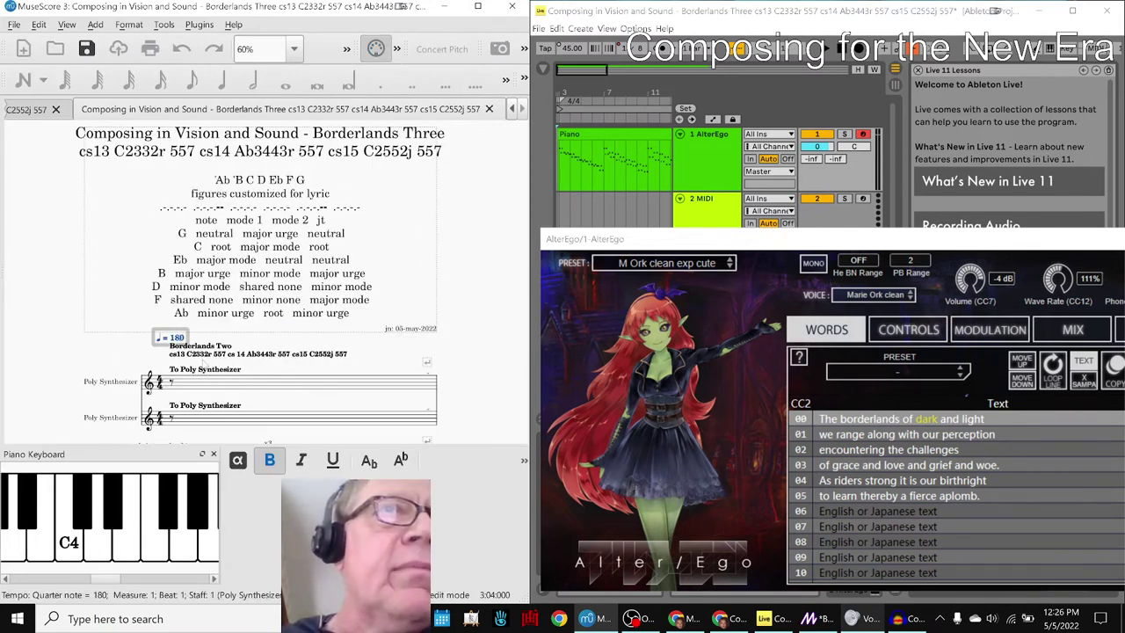
pyautogui.press('BackSpace')
pyautogui.press('BackSpace')
pyautogui.press('BackSpace')
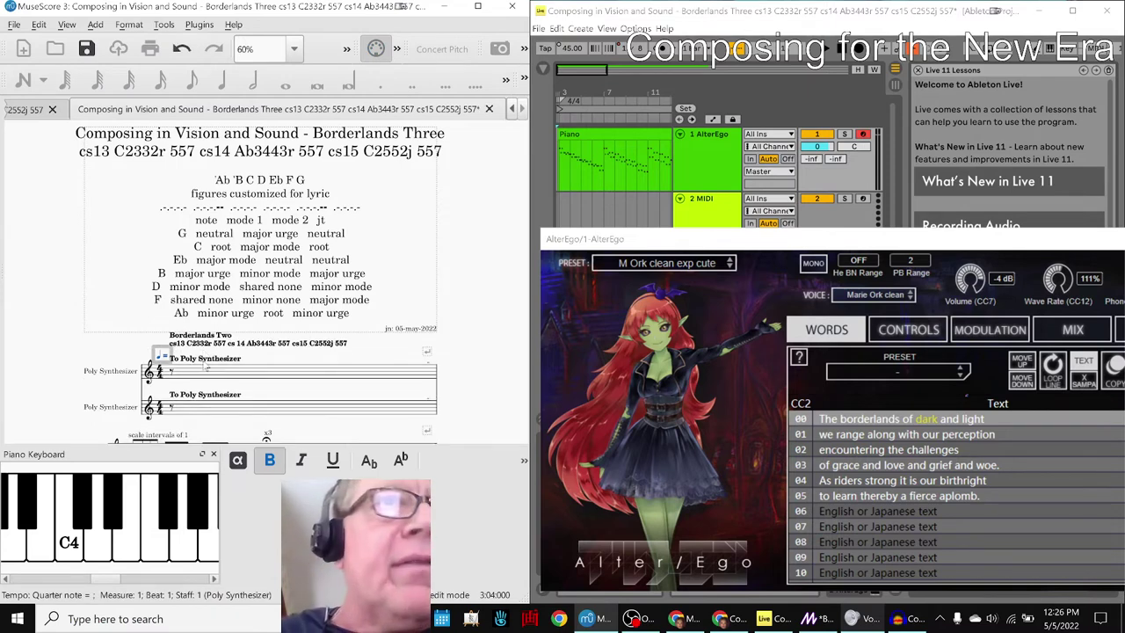
pyautogui.write('45')
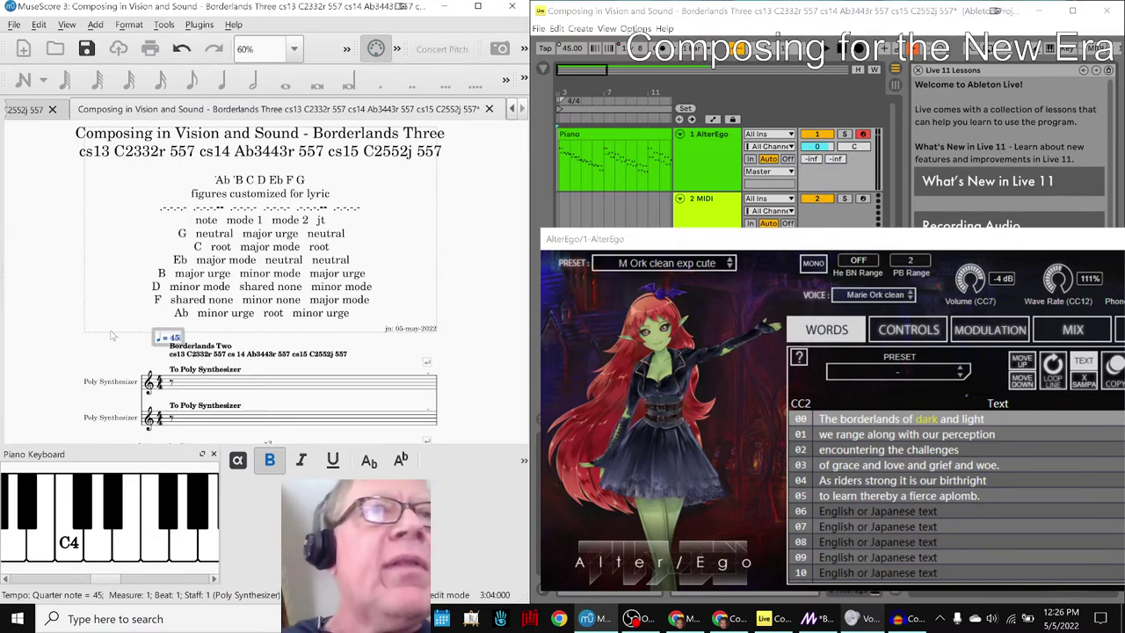
pyautogui.click(94, 345)
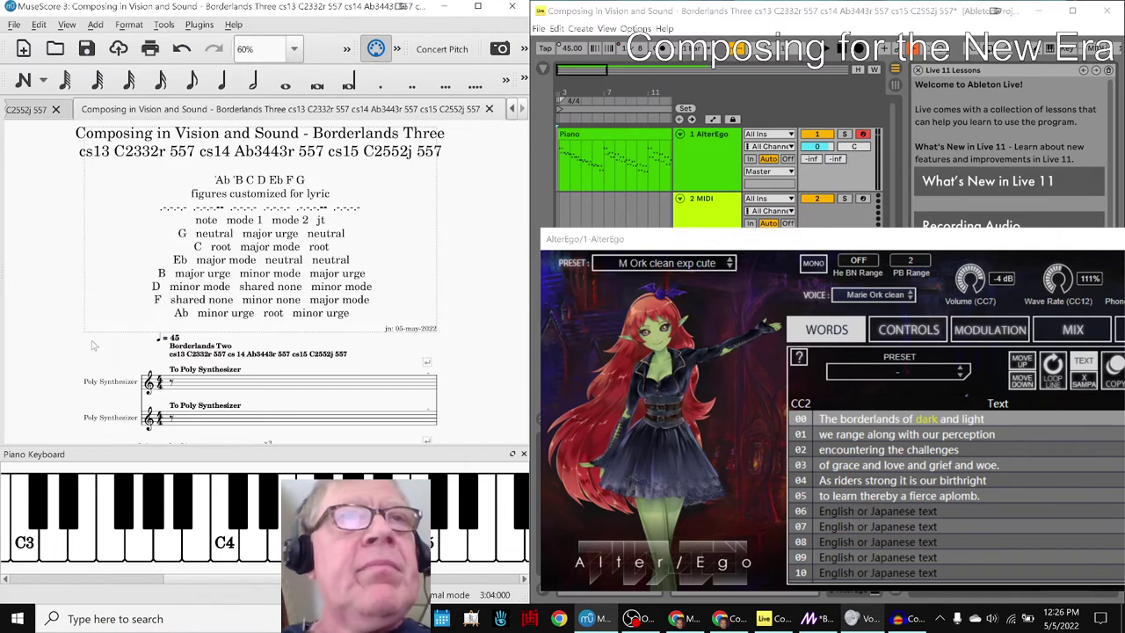
# Play the score from the start through the 'scale intervals of 1' measures, then stop.
pyautogui.scroll(-3, 94, 345)
pyautogui.click(185, 264)
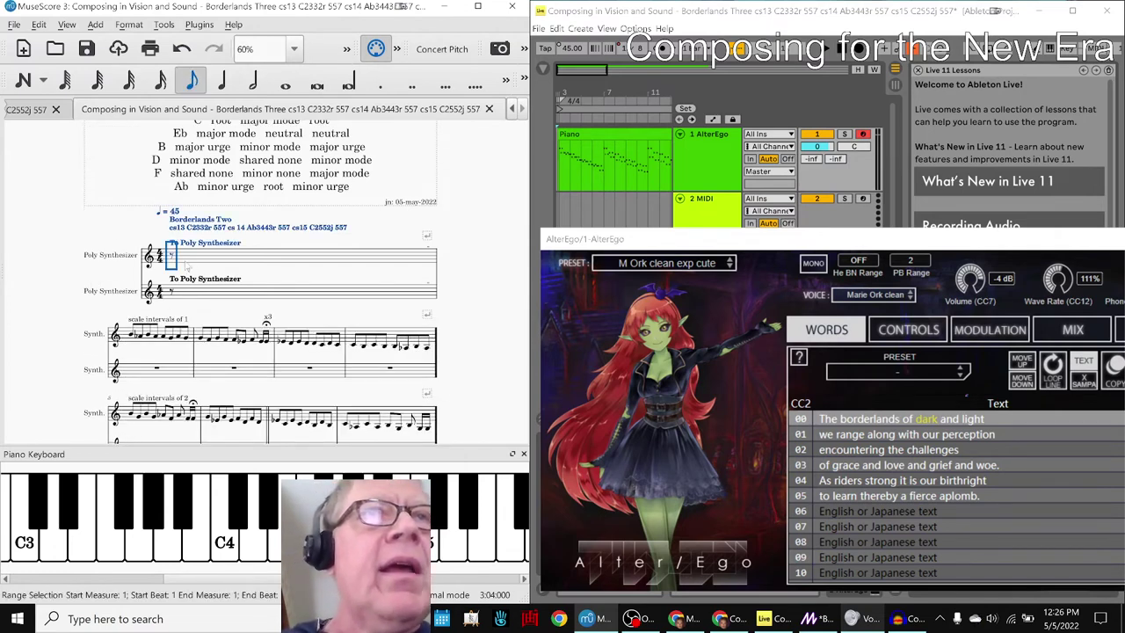
pyautogui.click(48, 323)
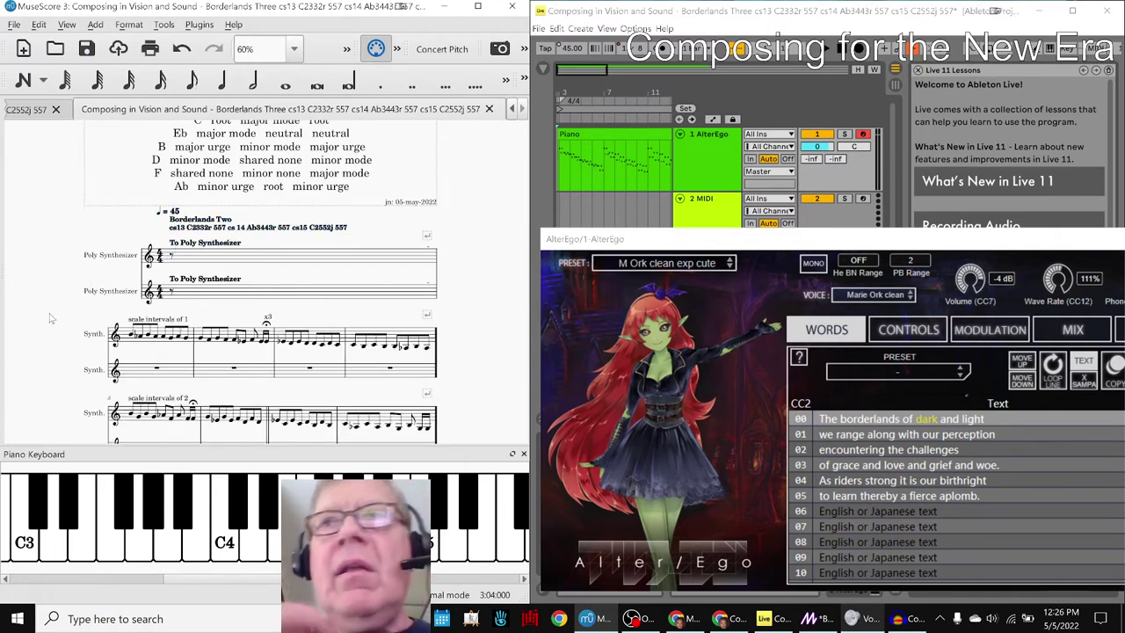
pyautogui.scroll(-2, 53, 304)
pyautogui.press('space')
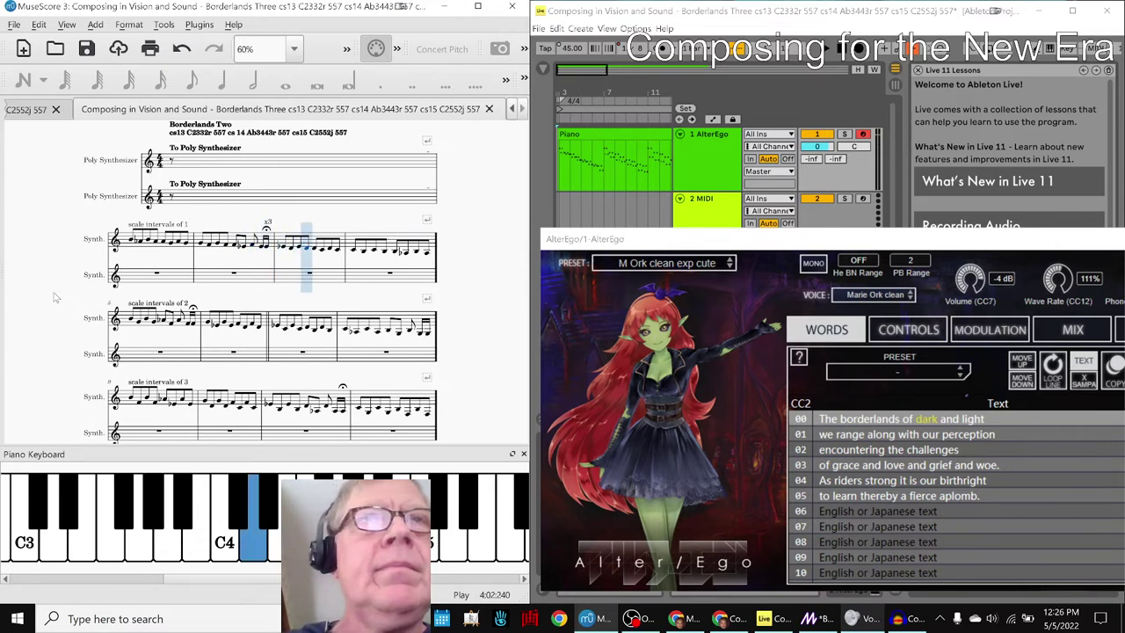
pyautogui.press('space')
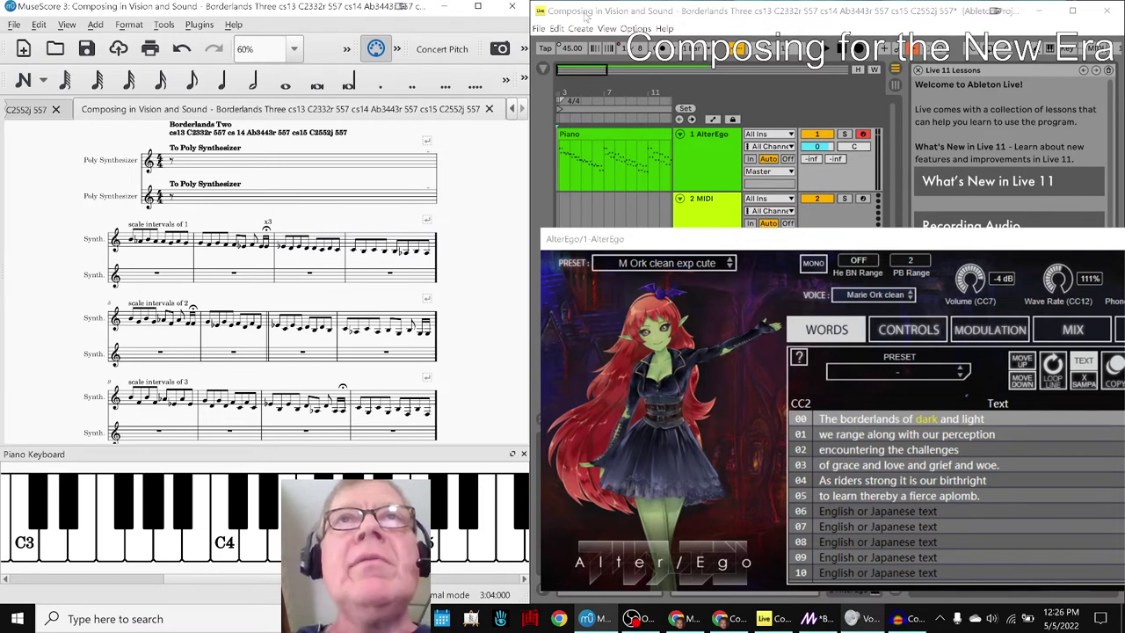
# Play the AlterEgo lyric vocal in Ableton Live, raising its plugin window, then lowering it.
pyautogui.click(579, 12)
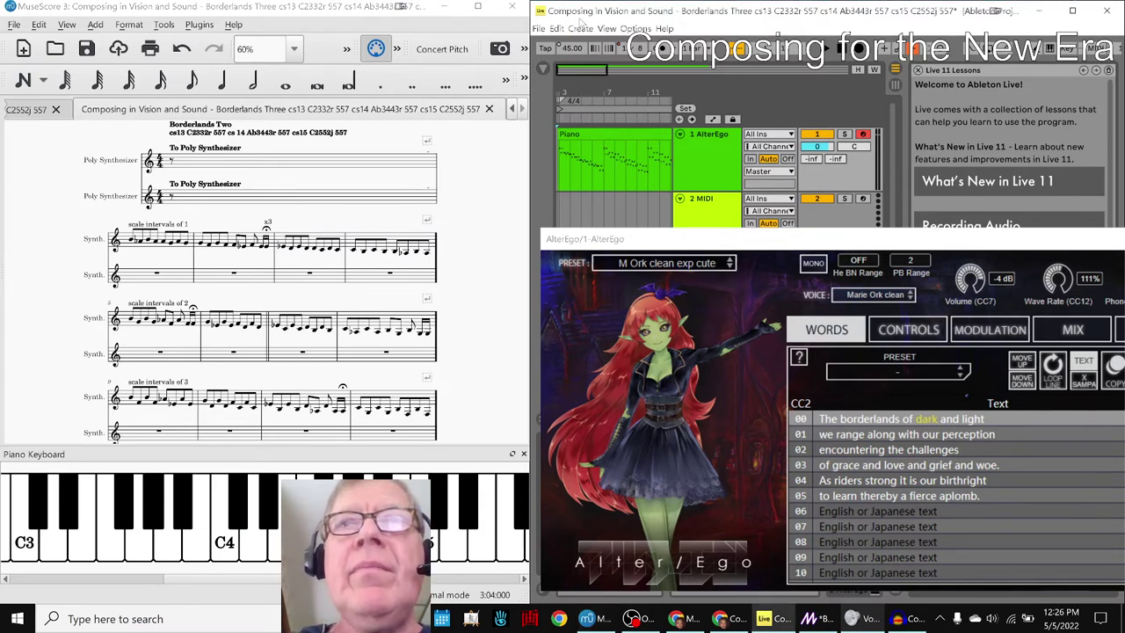
pyautogui.press('space')
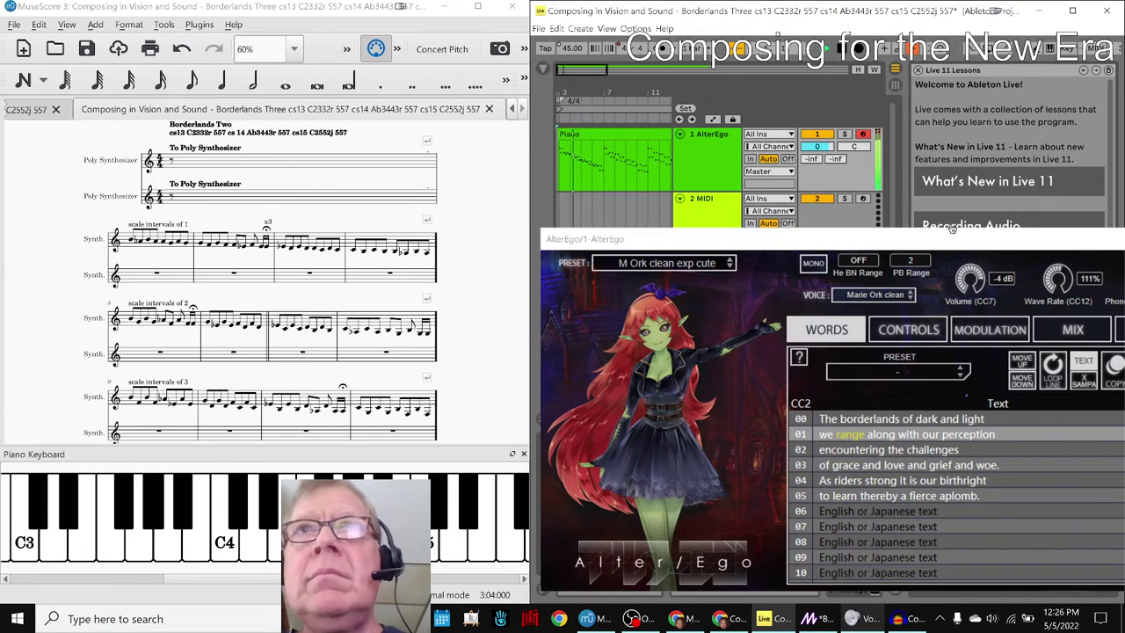
pyautogui.moveTo(939, 241); pyautogui.dragTo(941, 87)
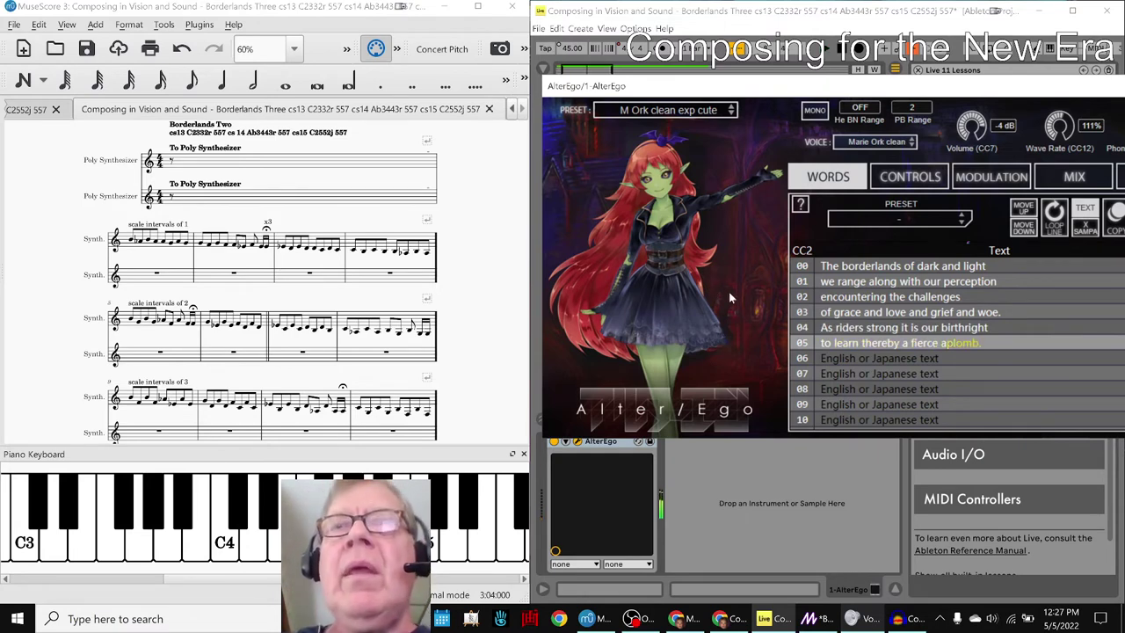
pyautogui.moveTo(692, 91); pyautogui.dragTo(655, 279)
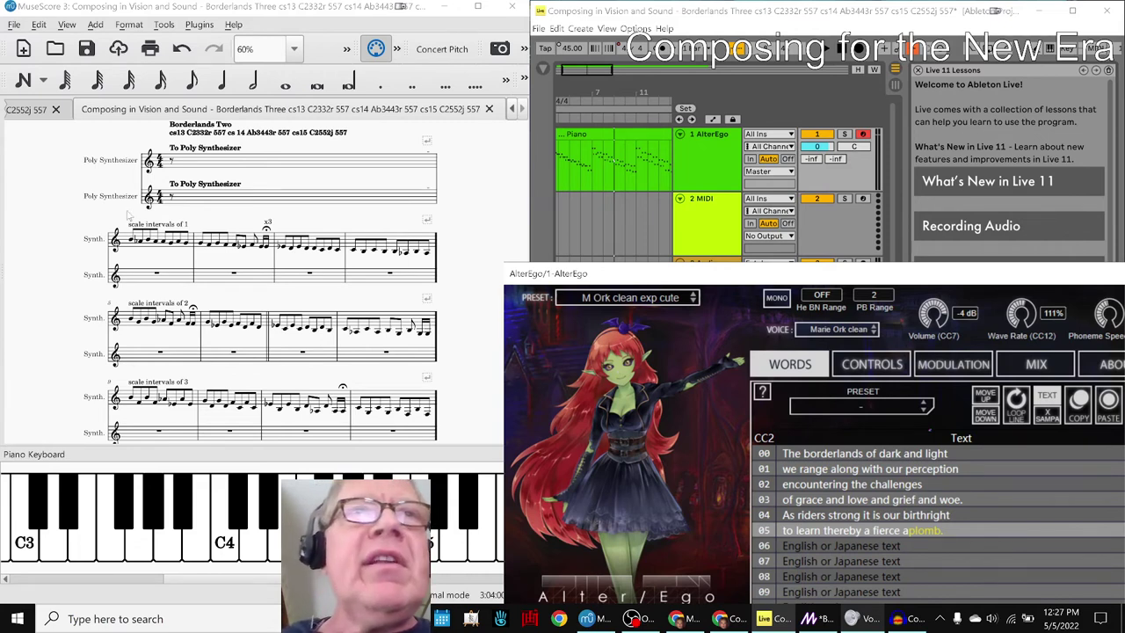
# Scroll the MuseScore score, then bring the Napkin Diagram spreadsheet up from Chrome's taskbar icon.
pyautogui.scroll(-3, 158, 241)
pyautogui.scroll(-5, 167, 246)
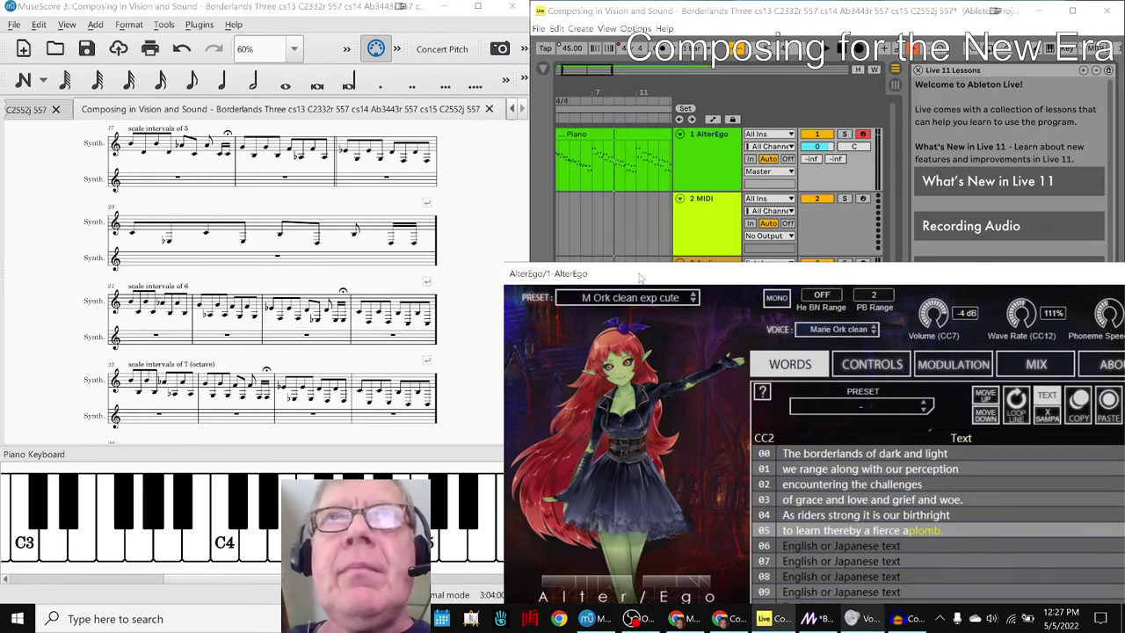
pyautogui.click(693, 620)
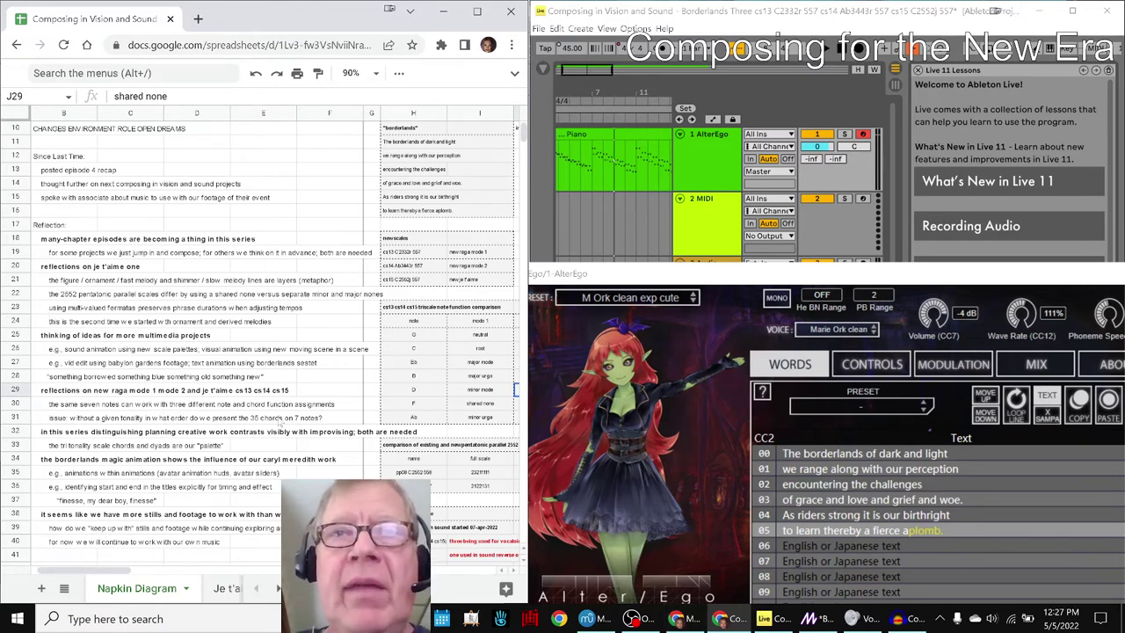
# Bring Magic forward beside the sheet, then read the reflection notes in rows 34–40, C37 through B34.
pyautogui.click(817, 618)
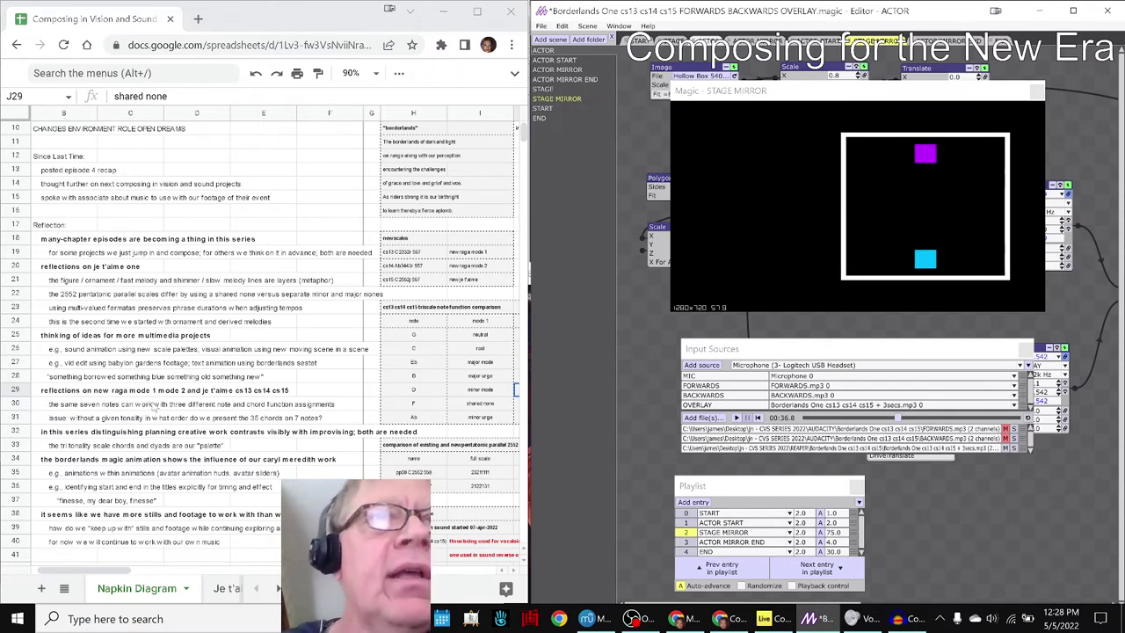
pyautogui.scroll(-5, 149, 407)
pyautogui.click(99, 308)
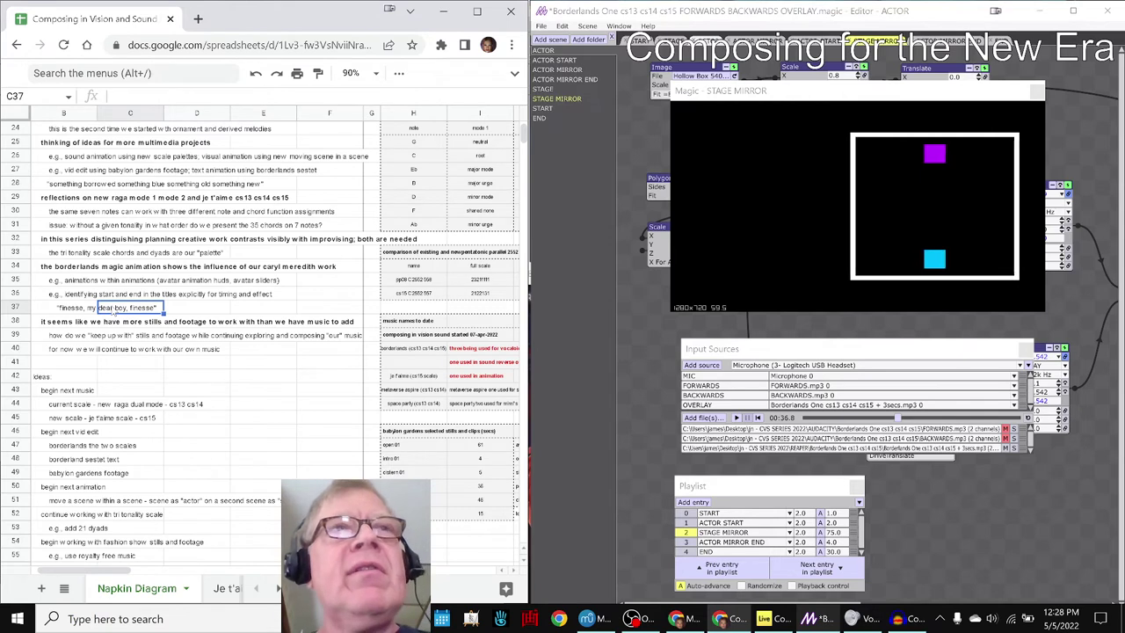
pyautogui.click(52, 323)
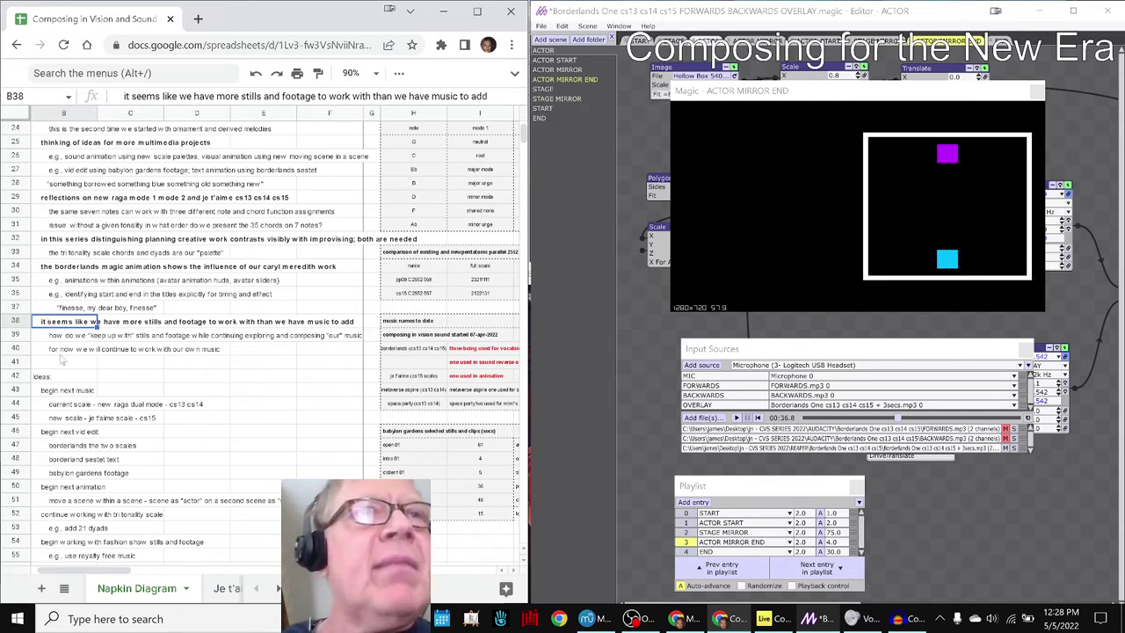
pyautogui.click(66, 348)
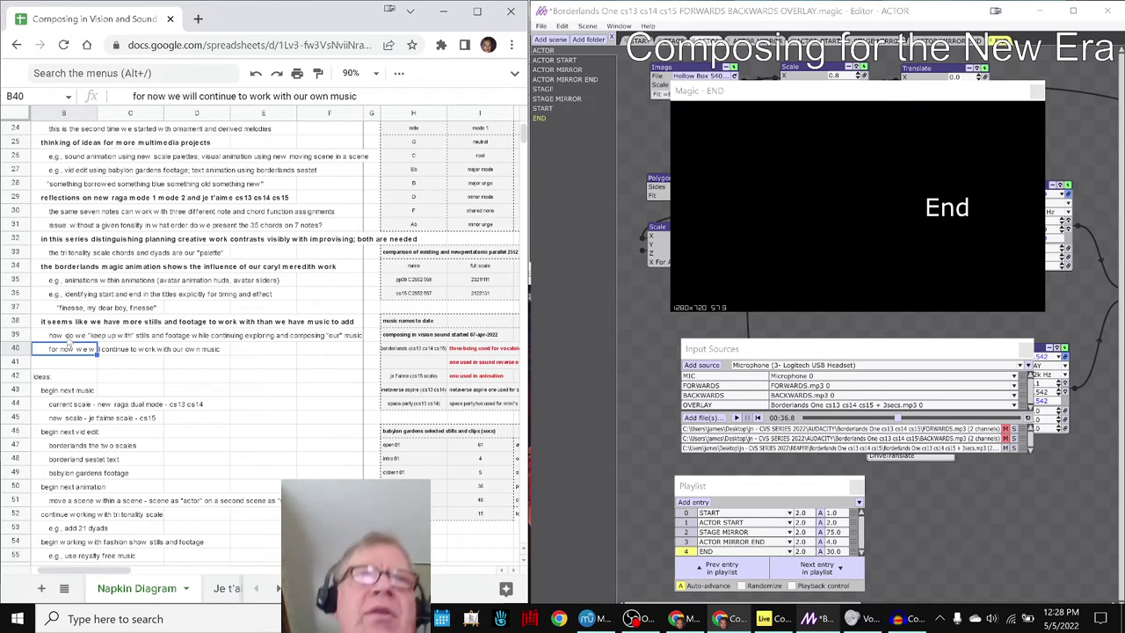
pyautogui.click(82, 309)
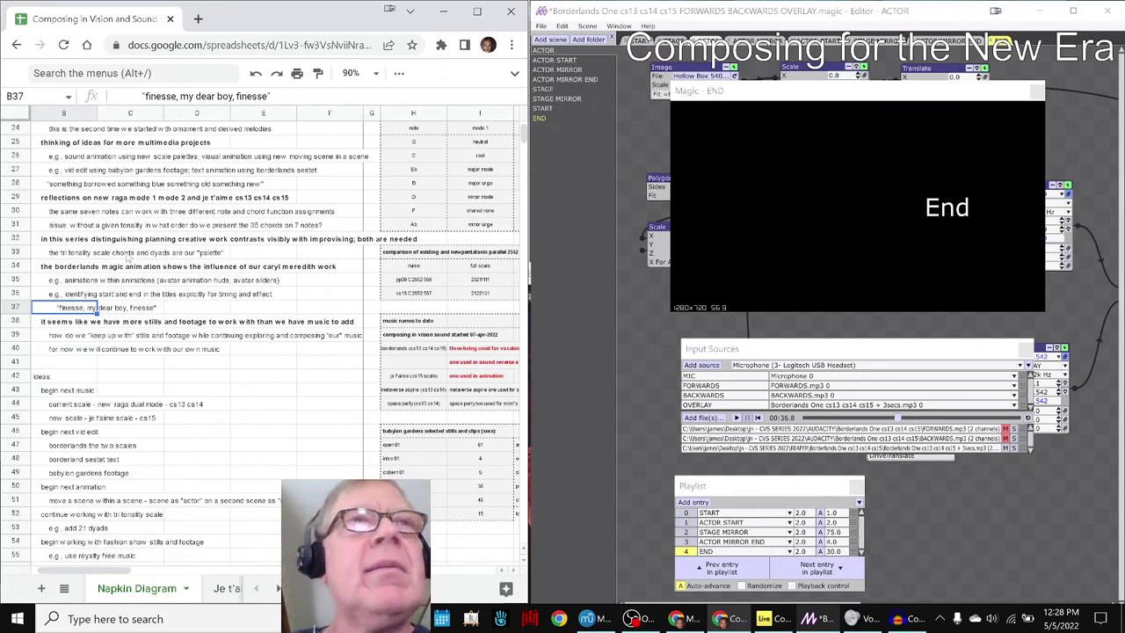
pyautogui.click(102, 268)
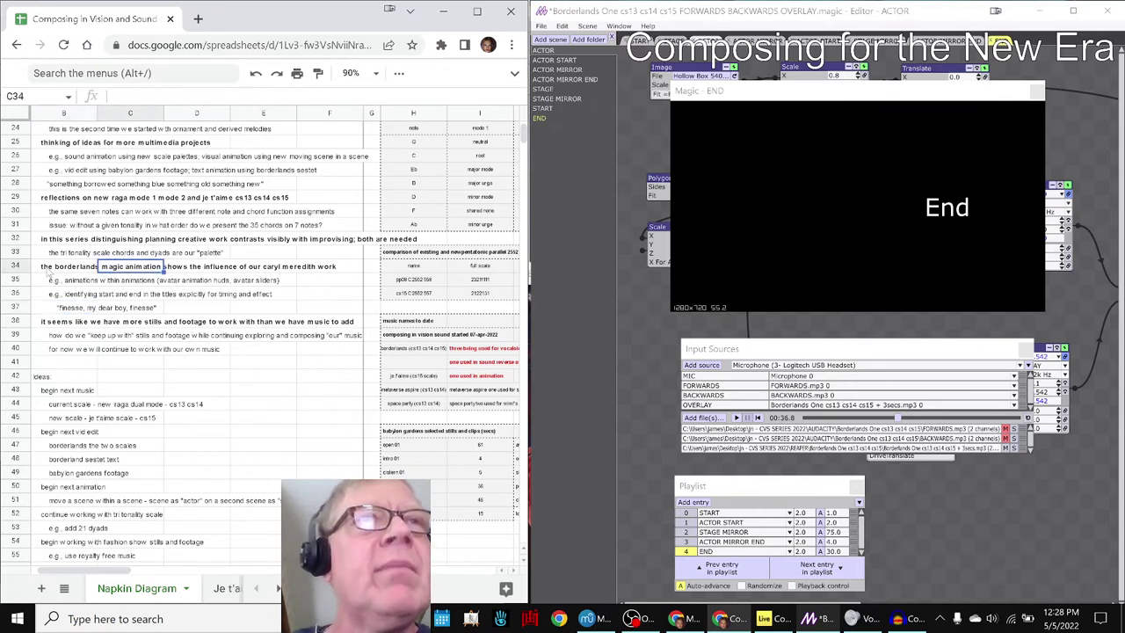
pyautogui.click(48, 270)
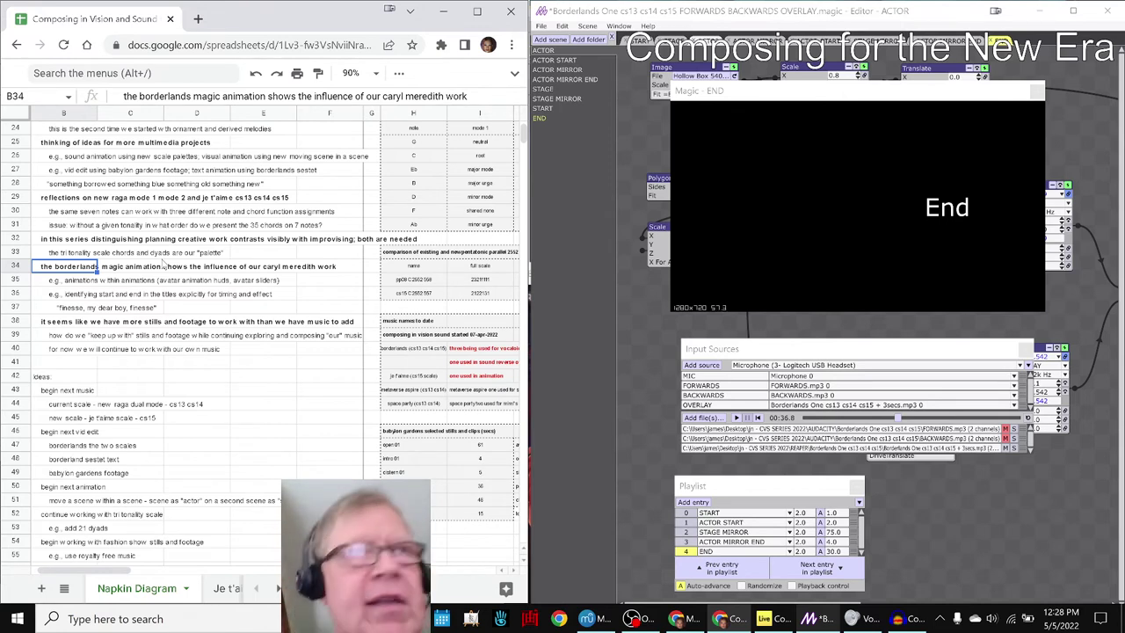
pyautogui.scroll(-5, 126, 343)
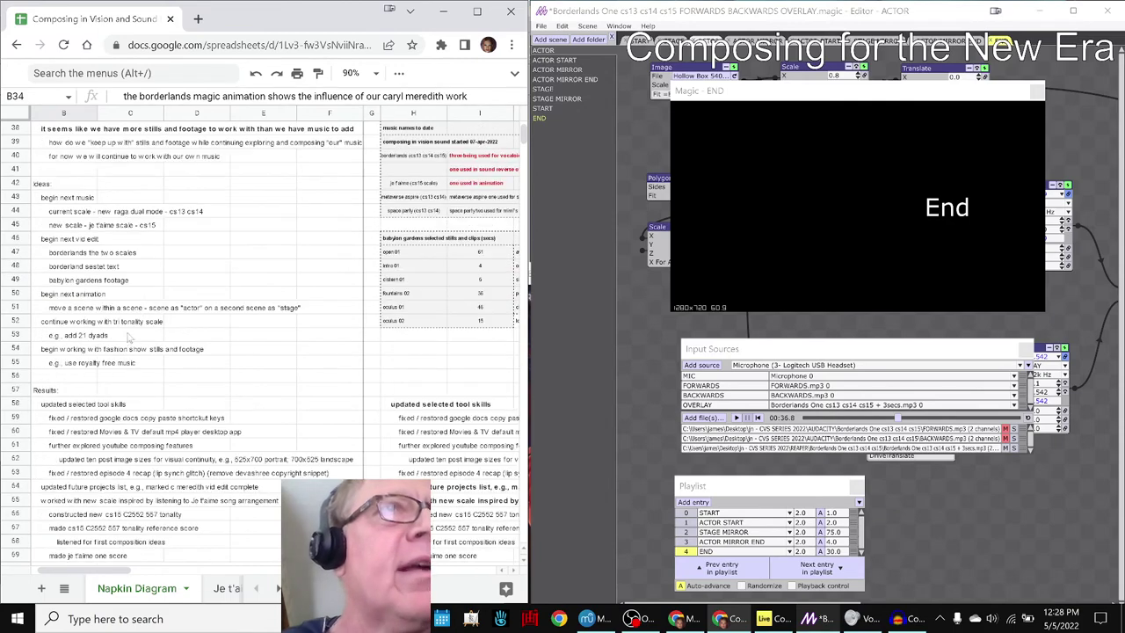
# Look over the Ideas Next Time entries: cs13 cs14 cs15 triscales, moving actor (B102), borderlands sestet (B104).
pyautogui.scroll(-10, 128, 337)
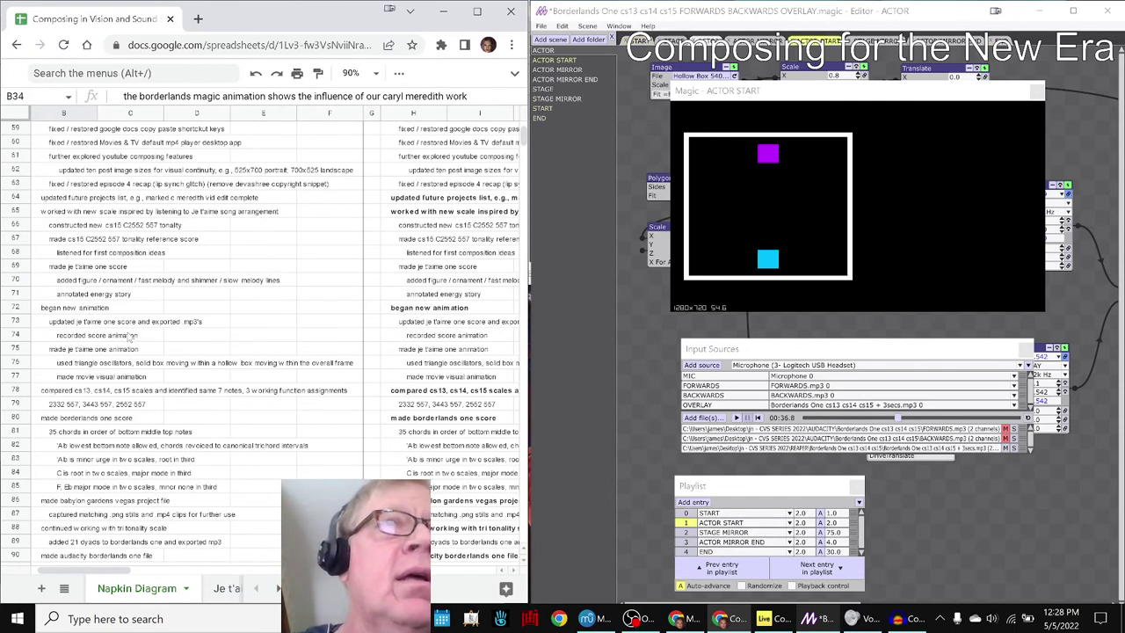
pyautogui.scroll(1, 97, 273)
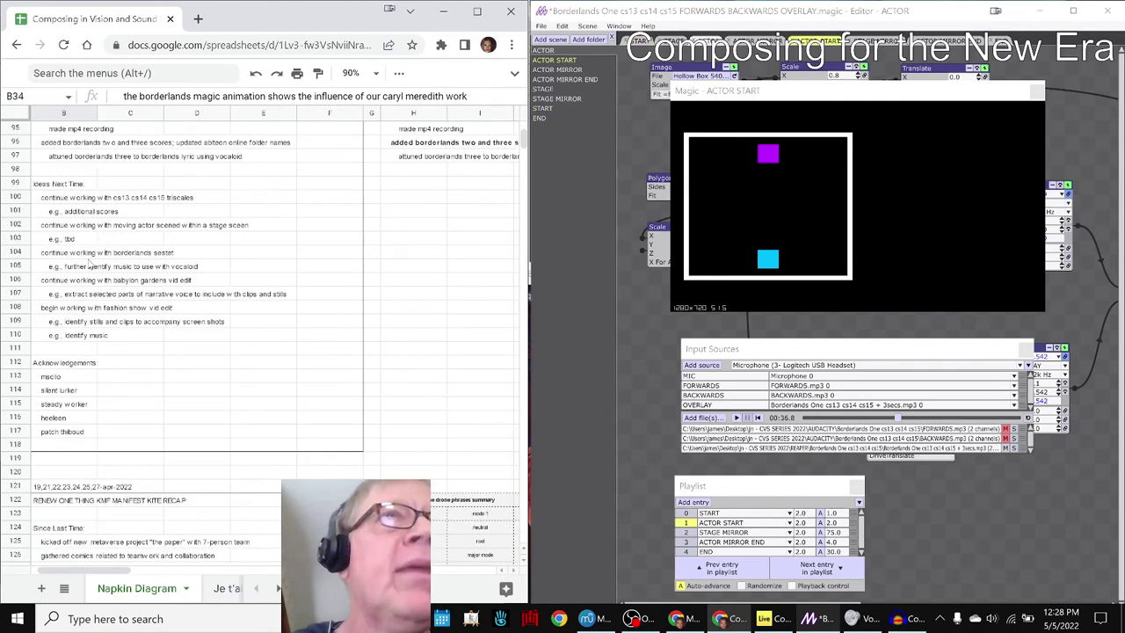
pyautogui.click(74, 201)
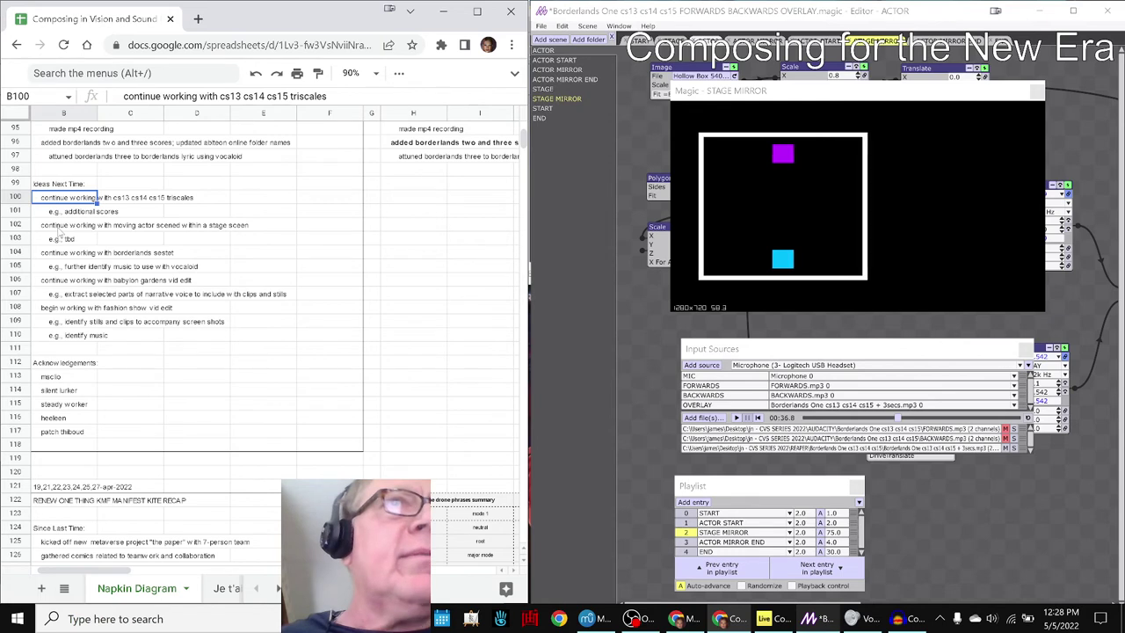
pyautogui.click(59, 228)
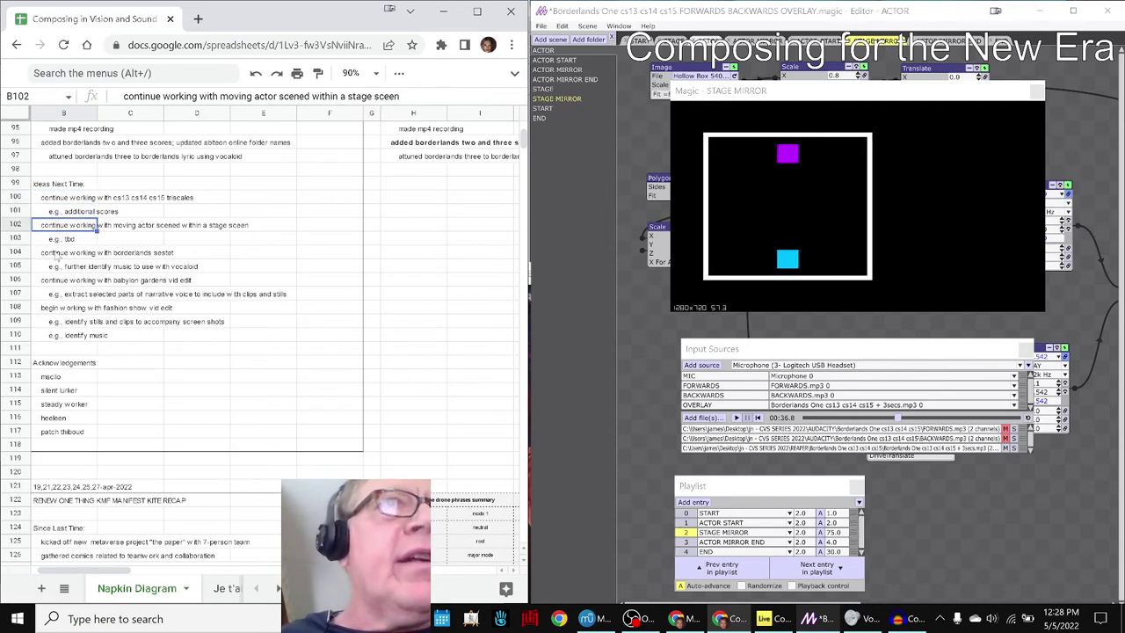
pyautogui.click(56, 254)
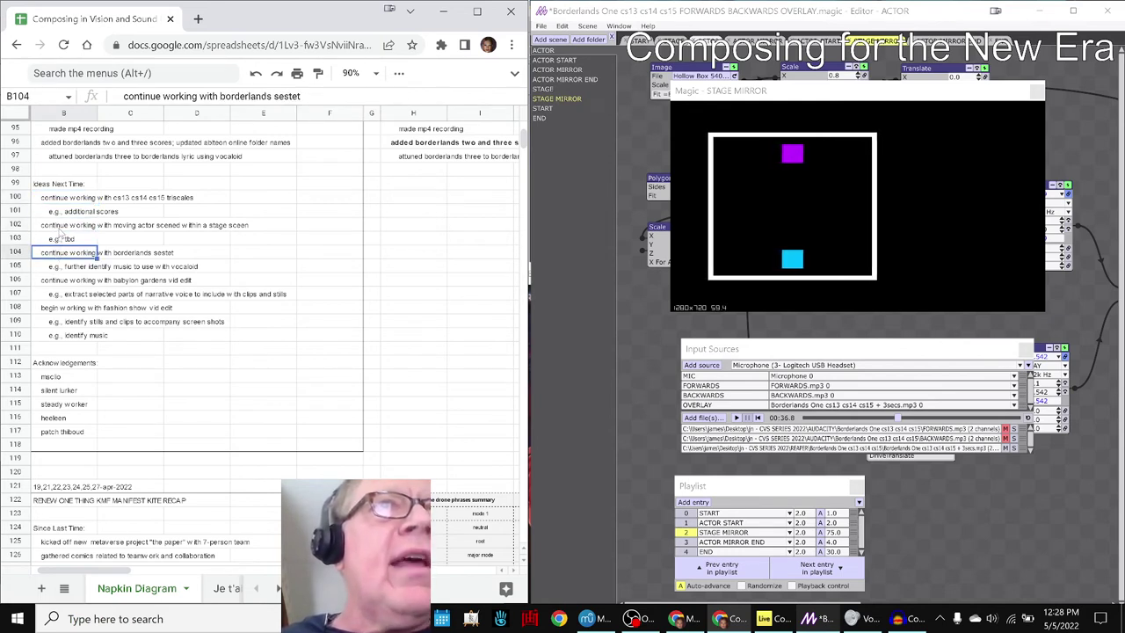
# Correct 'scened' to 'scenes' in B102, then check the fashion show idea and first acknowledged viewer.
pyautogui.doubleClick(143, 222)
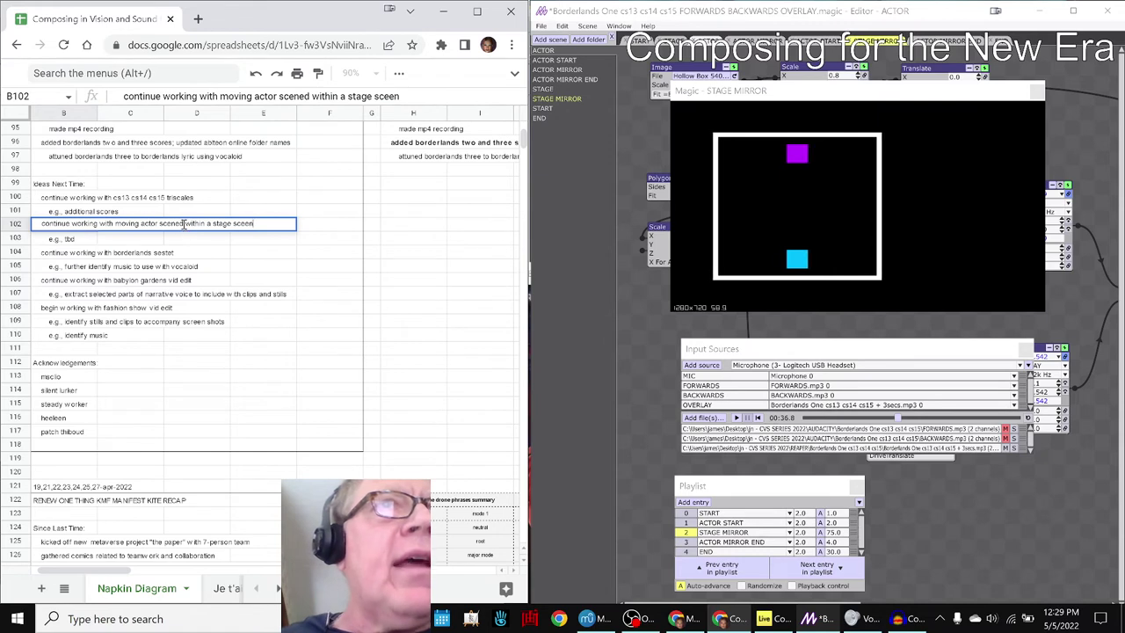
pyautogui.hotkey('ctrl', 'Left')
pyautogui.hotkey('ctrl', 'Left')
pyautogui.hotkey('ctrl', 'Left')
pyautogui.hotkey('ctrl', 'Left')
pyautogui.press('Left')
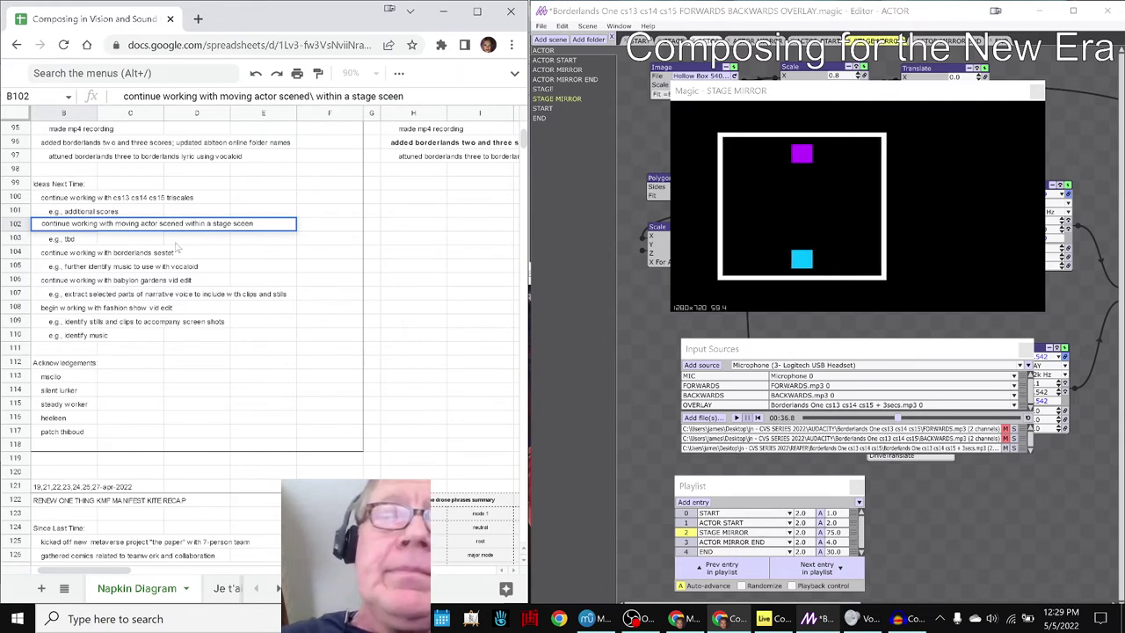
pyautogui.press('BackSpace')
pyautogui.write('s')
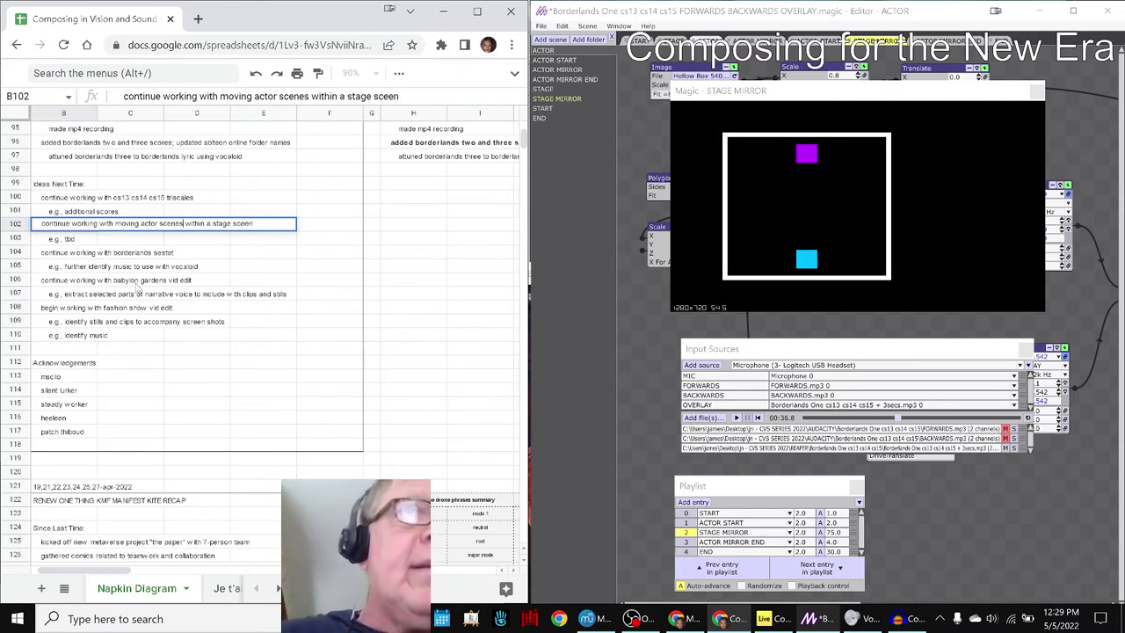
pyautogui.click(133, 281)
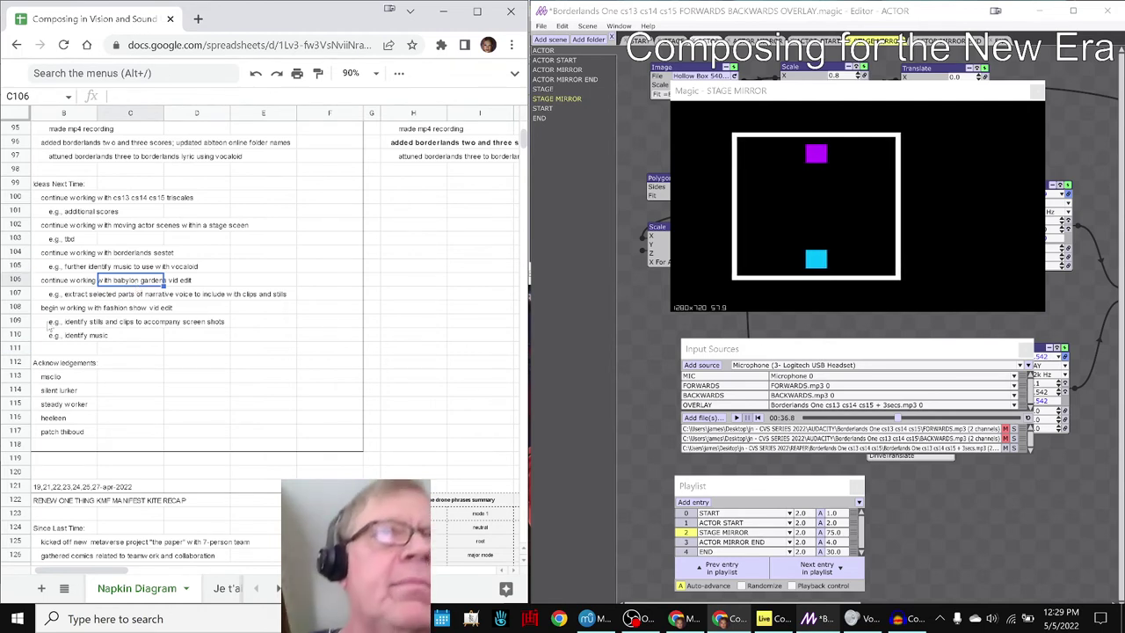
pyautogui.click(44, 309)
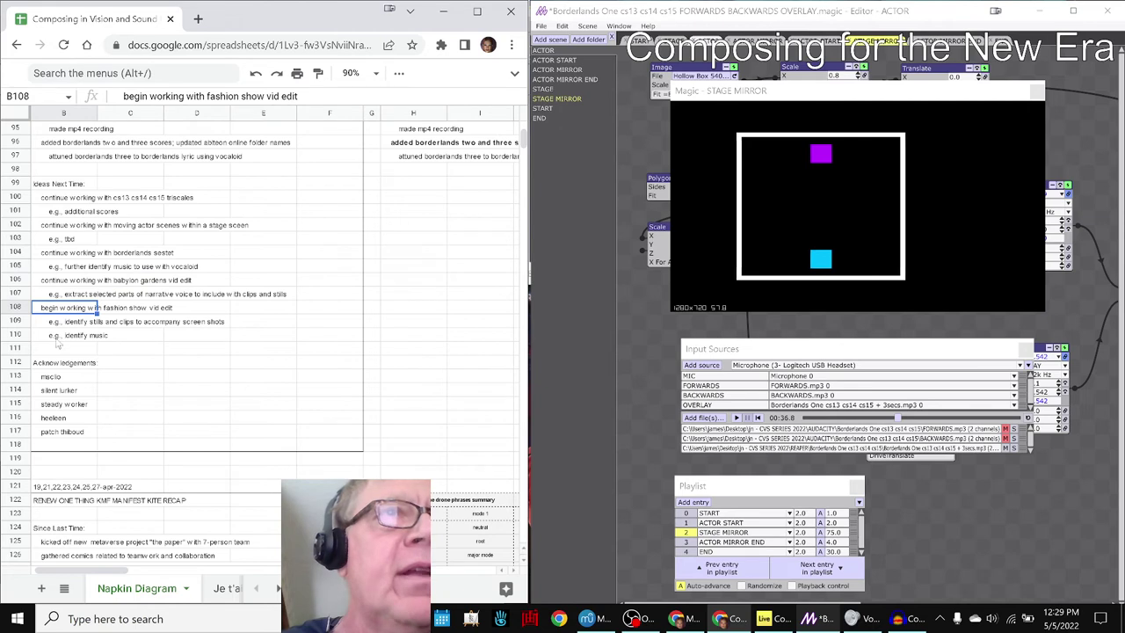
pyautogui.click(49, 376)
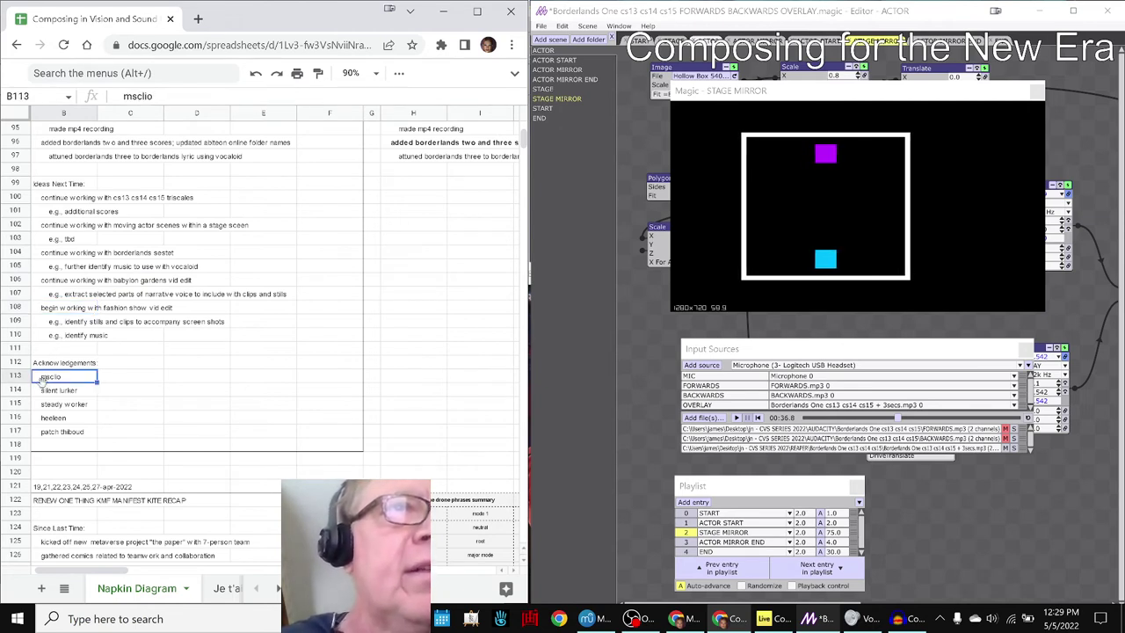
pyautogui.click(43, 392)
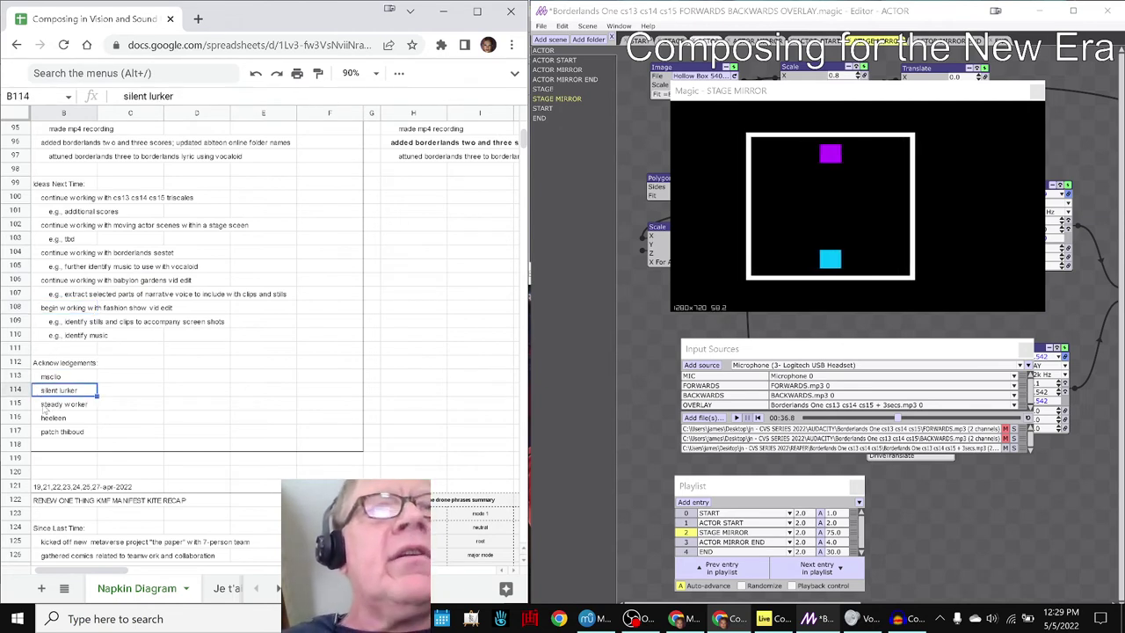
pyautogui.click(42, 405)
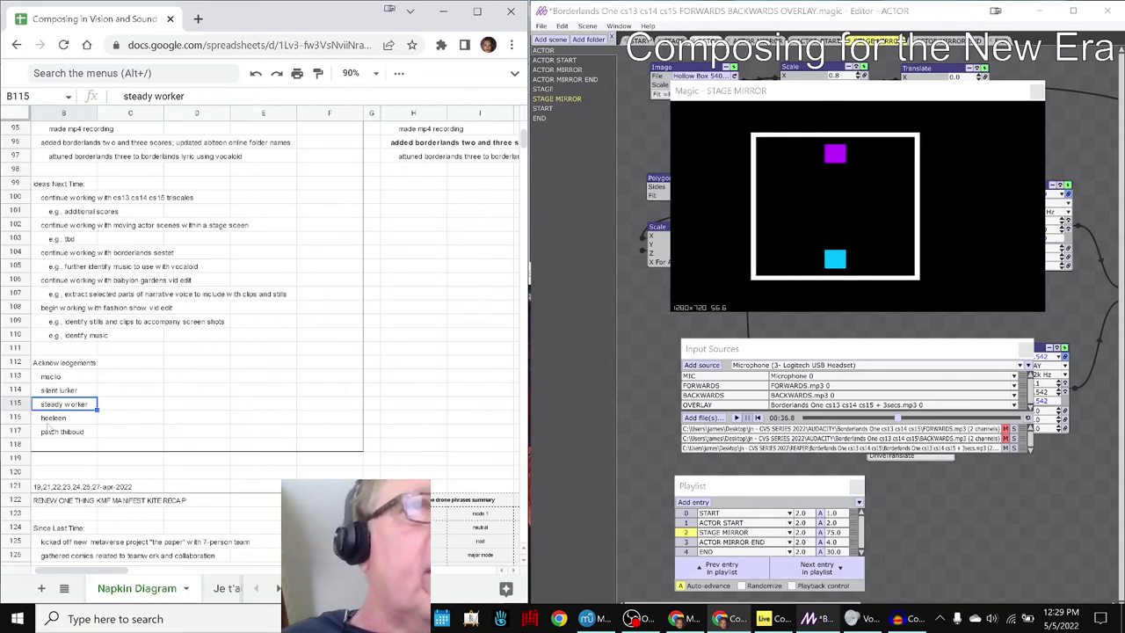
pyautogui.click(46, 419)
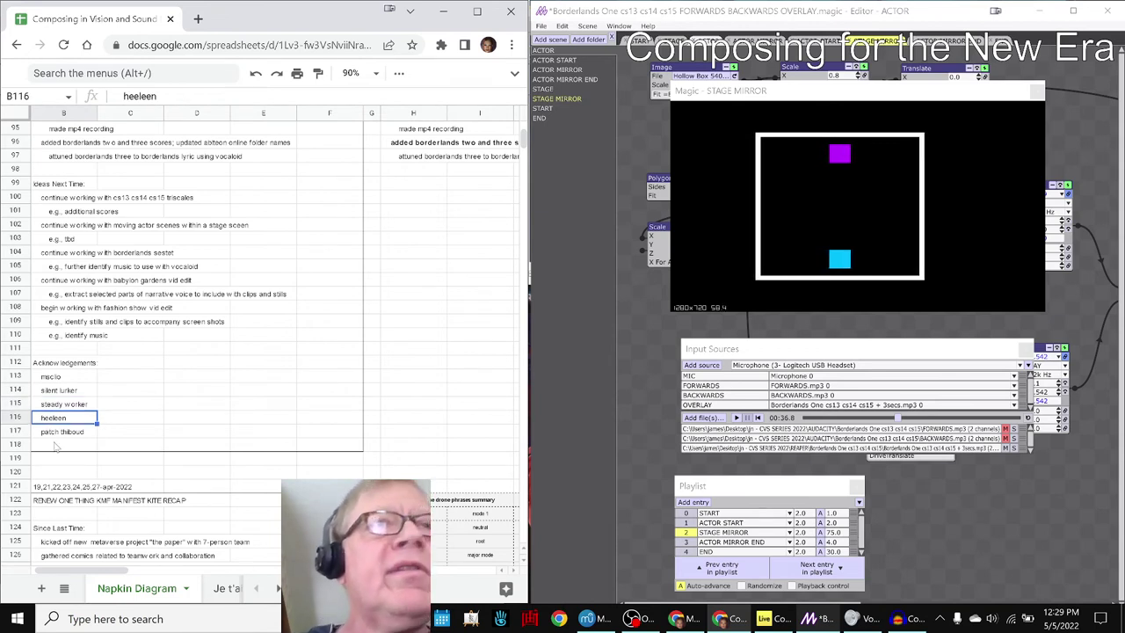
pyautogui.click(59, 435)
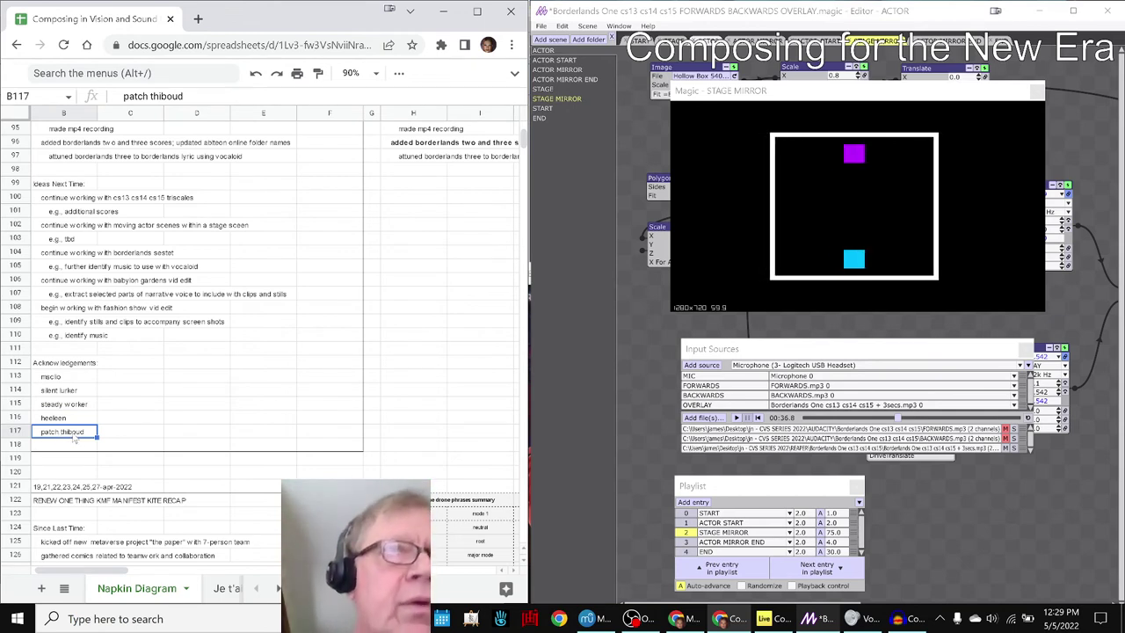
pyautogui.press('Tab')
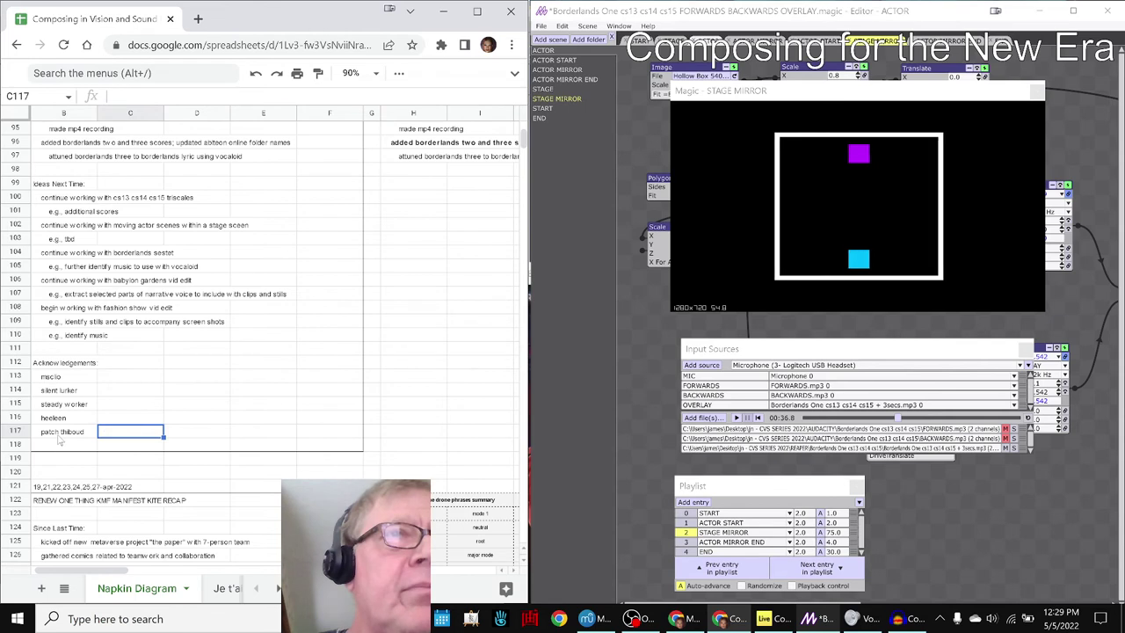
pyautogui.click(68, 421)
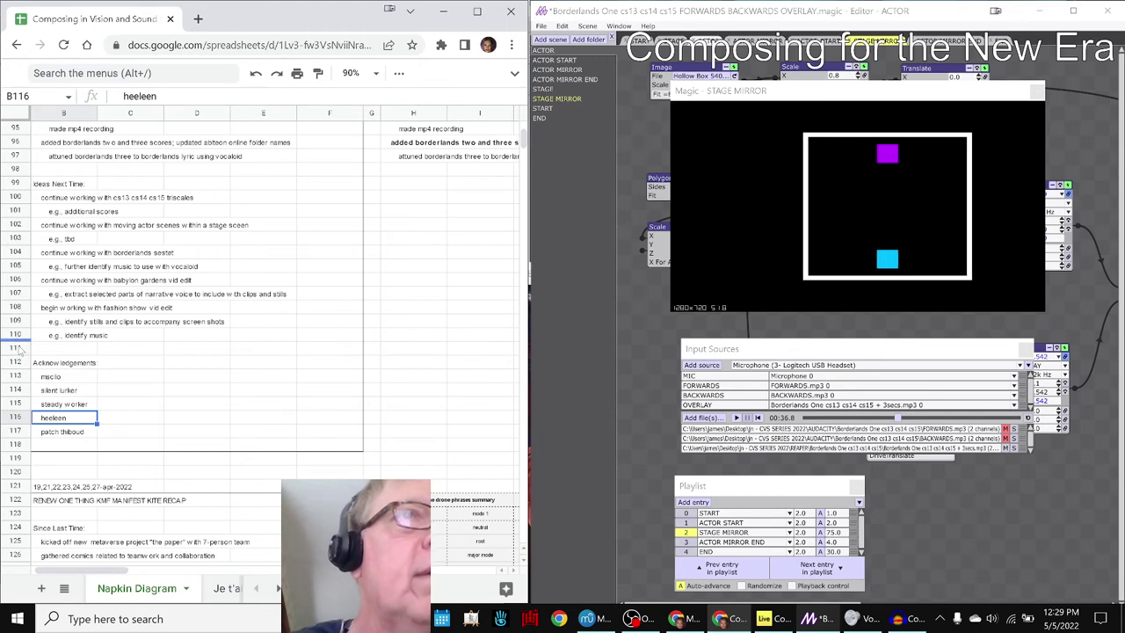
# Insert a row above row 111 and enter 'begin working with bablyon gardens vid edit' in B111.
pyautogui.rightClick(18, 348)
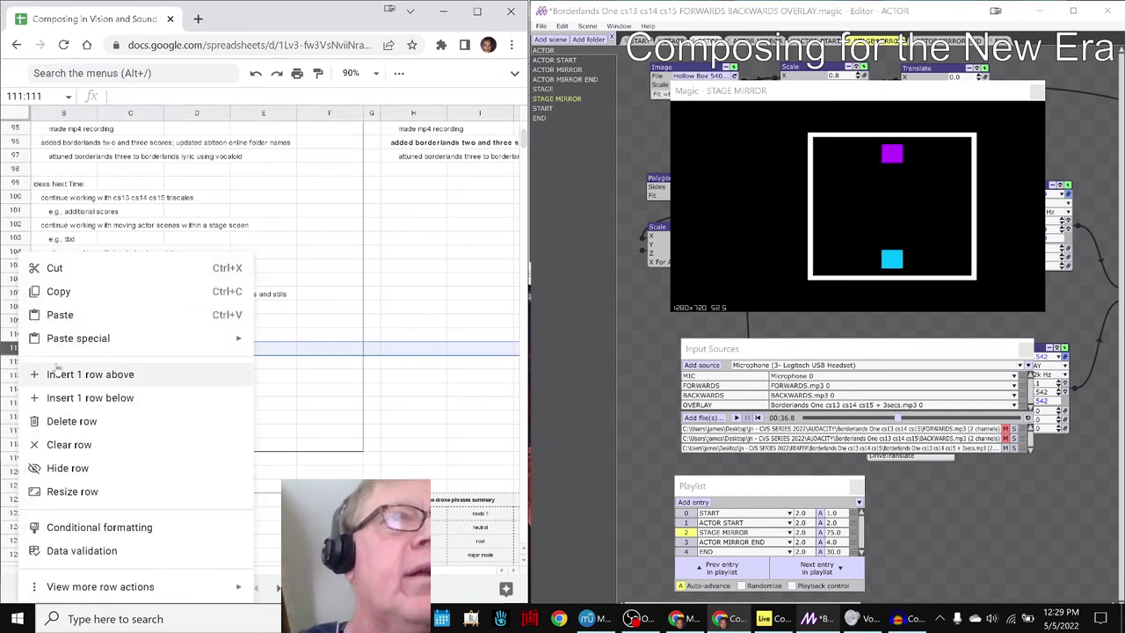
pyautogui.click(55, 387)
pyautogui.click(72, 351)
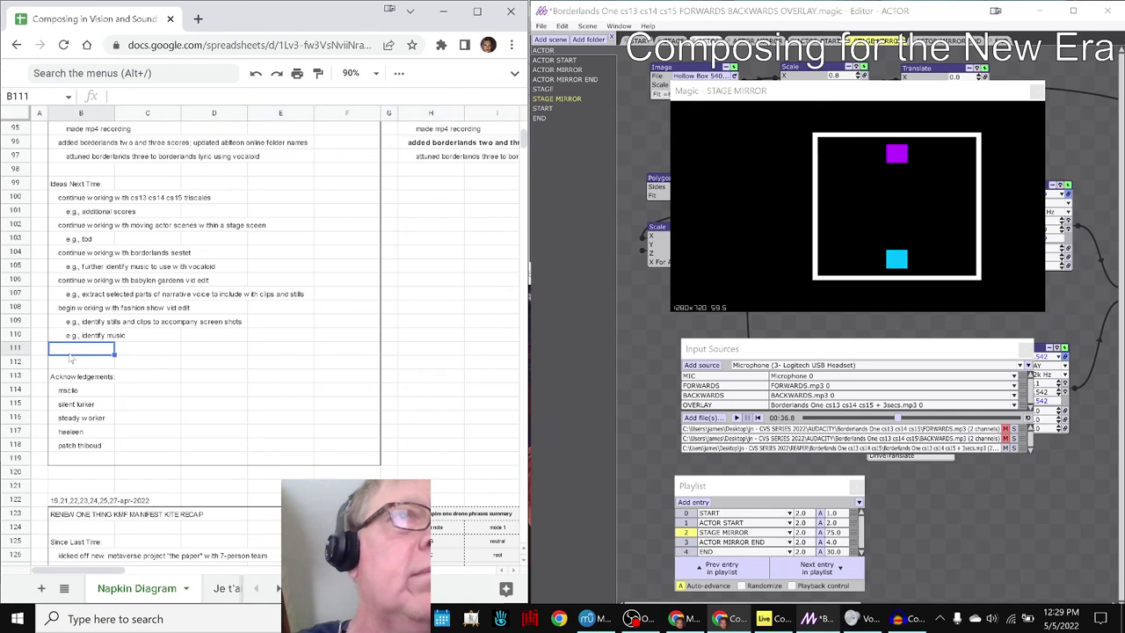
pyautogui.write('begin')
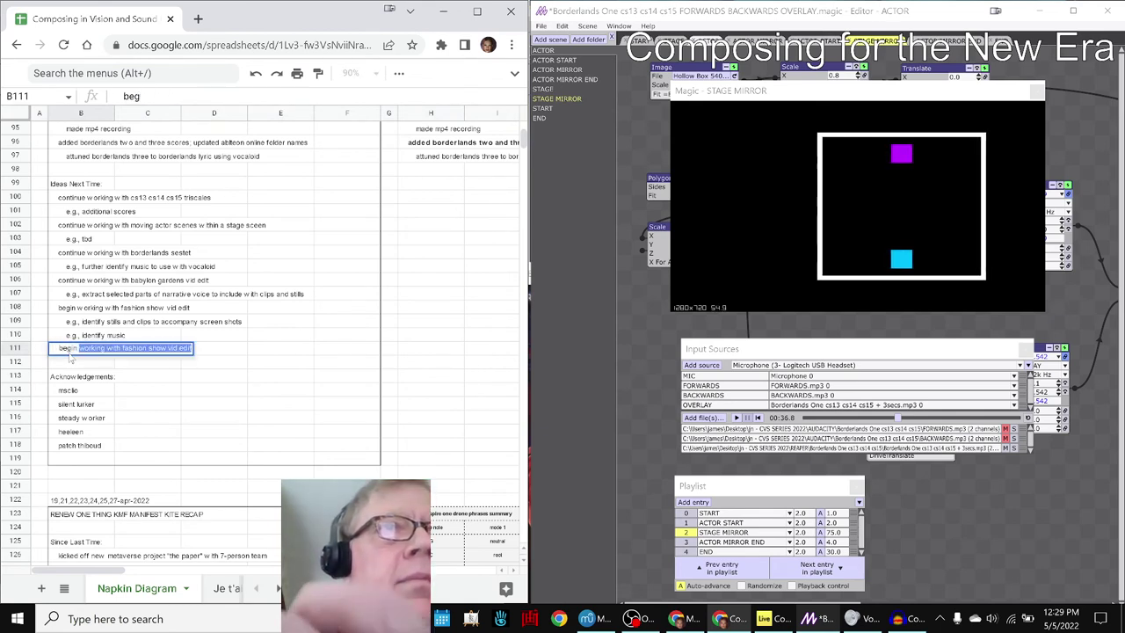
pyautogui.write(' working with bb')
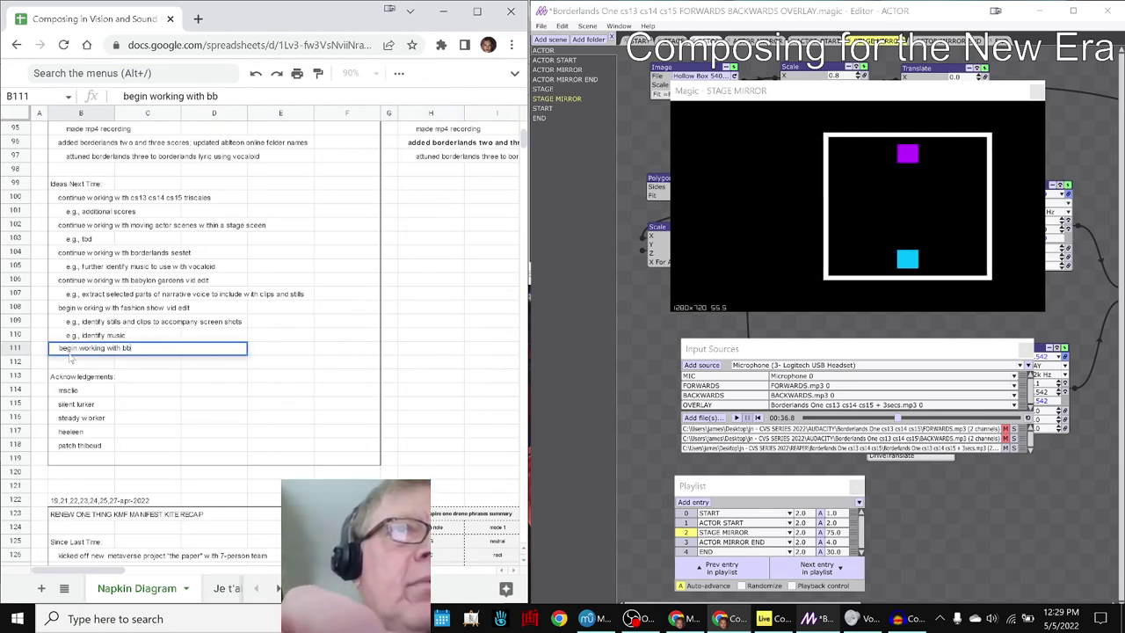
pyautogui.press('BackSpace')
pyautogui.write('ably')
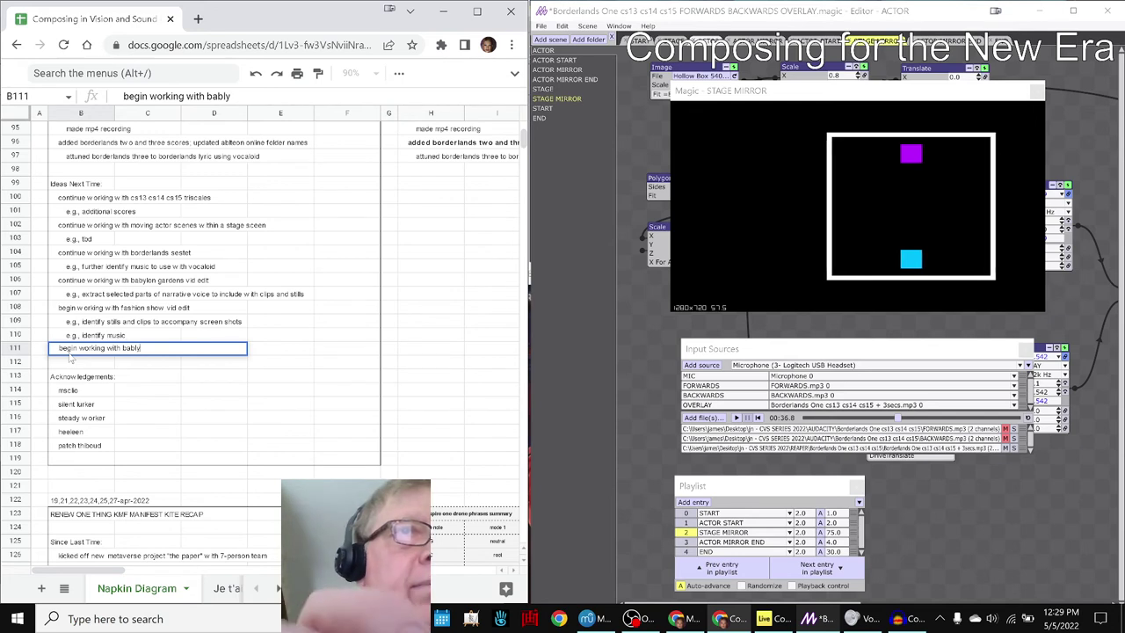
pyautogui.write('on gard')
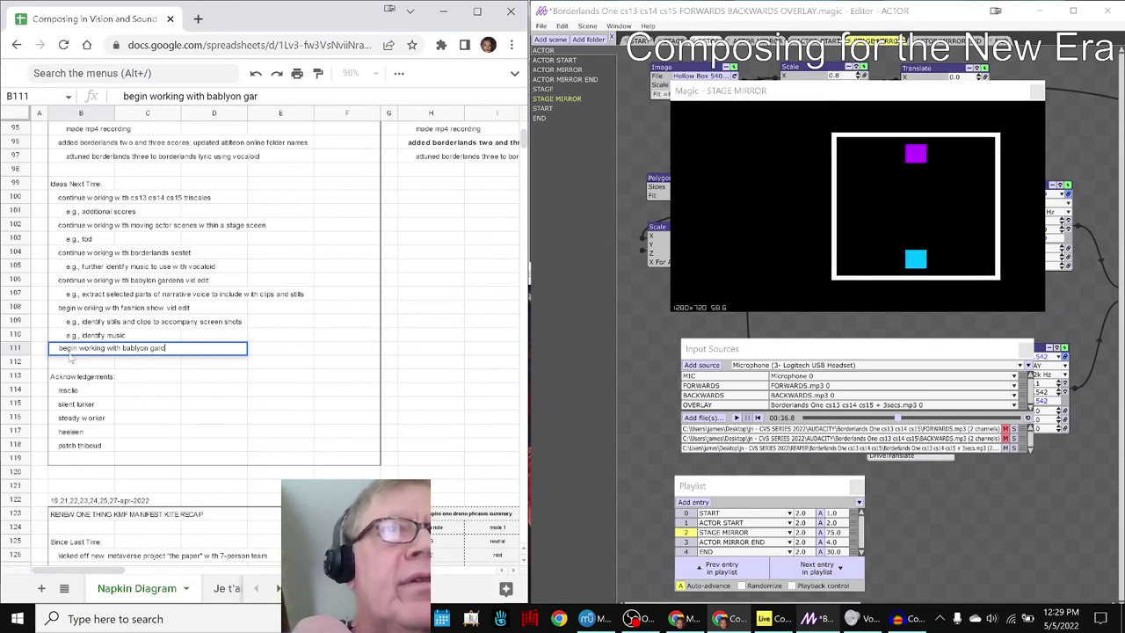
pyautogui.write('ens vid e')
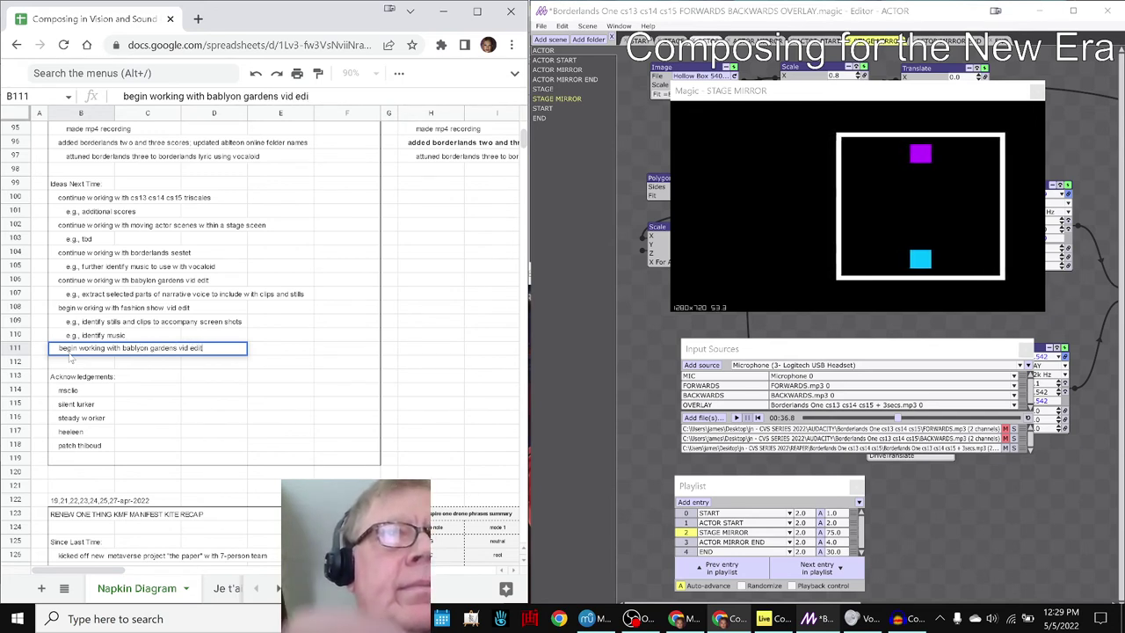
pyautogui.write('dit')
pyautogui.press('Return')
# Copy the 'e.g., identify music' line from B110 into B112.
pyautogui.press('Up')
pyautogui.press('Up')
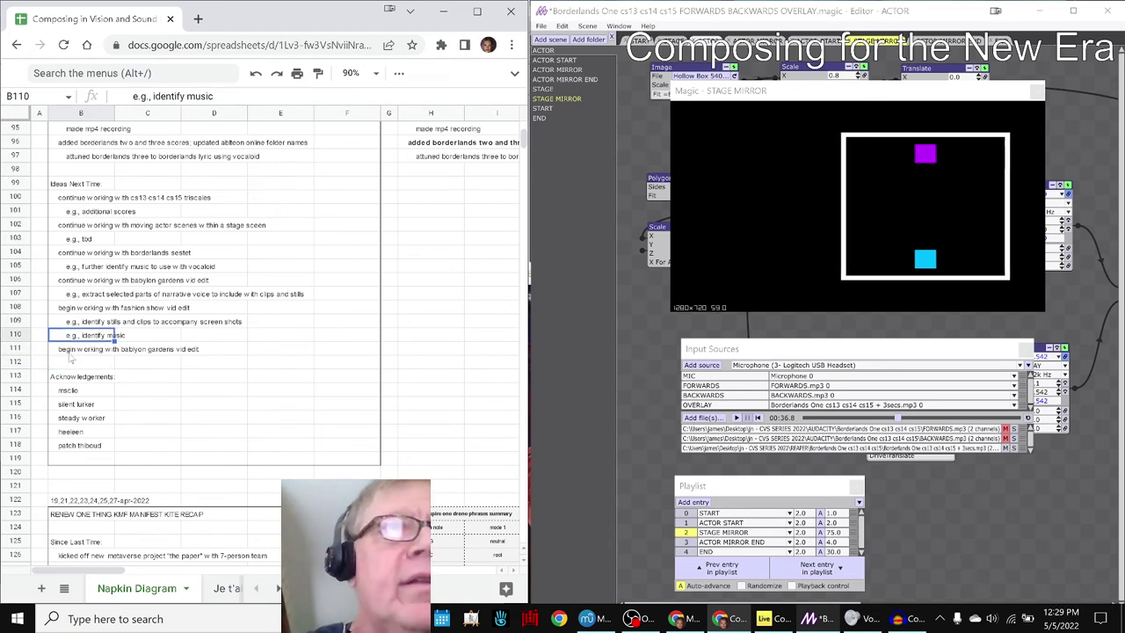
pyautogui.hotkey('ctrl', 'c')
pyautogui.press('Down')
pyautogui.press('Down')
pyautogui.hotkey('ctrl', 'v')
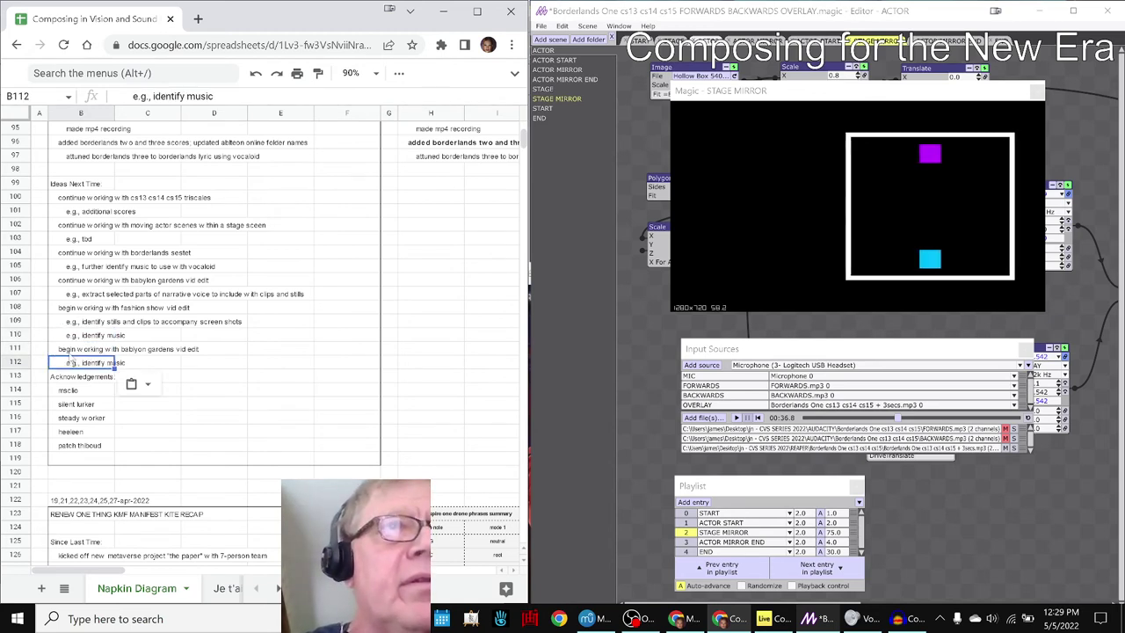
# Insert a blank row above the Acknowledgements row.
pyautogui.press('Down')
pyautogui.click(12, 376)
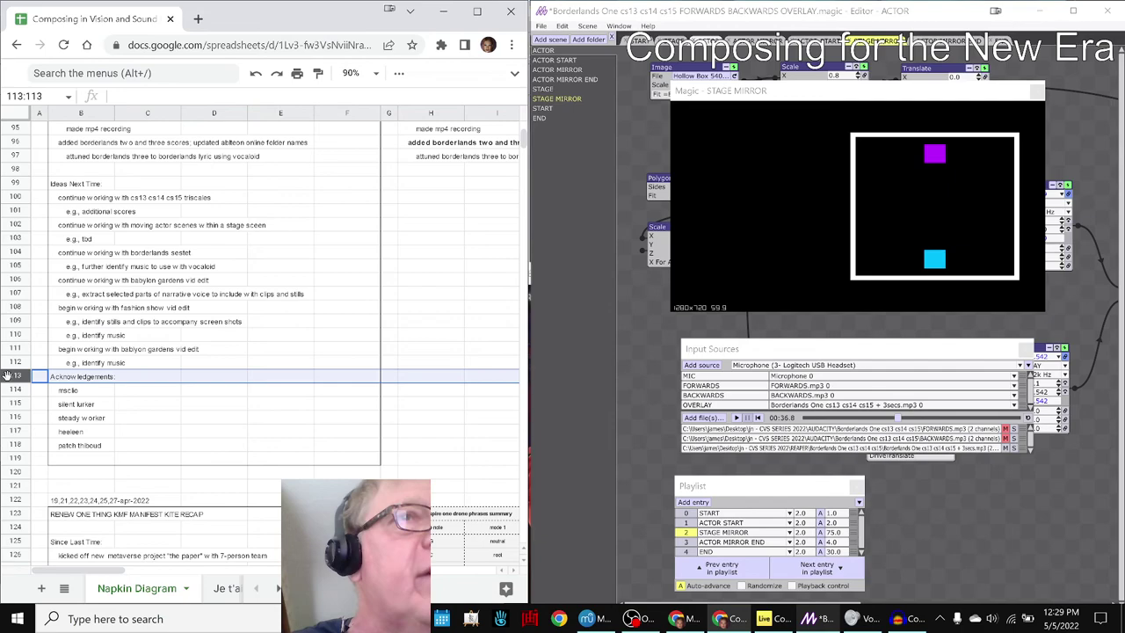
pyautogui.rightClick(7, 376)
pyautogui.click(53, 372)
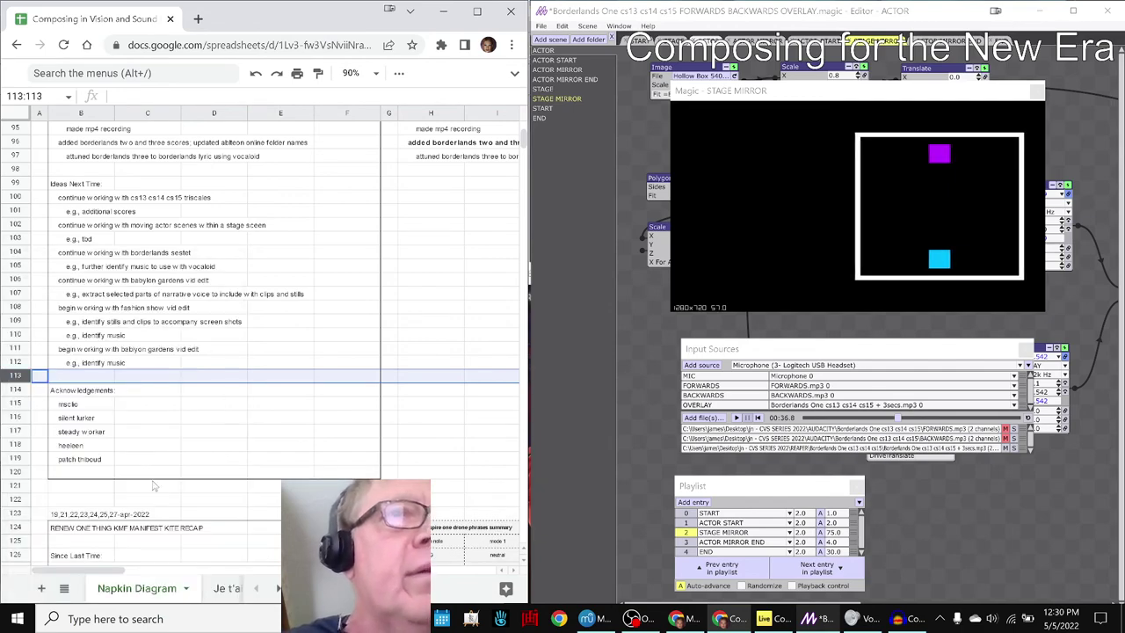
pyautogui.click(149, 471)
pyautogui.scroll(15, 227, 268)
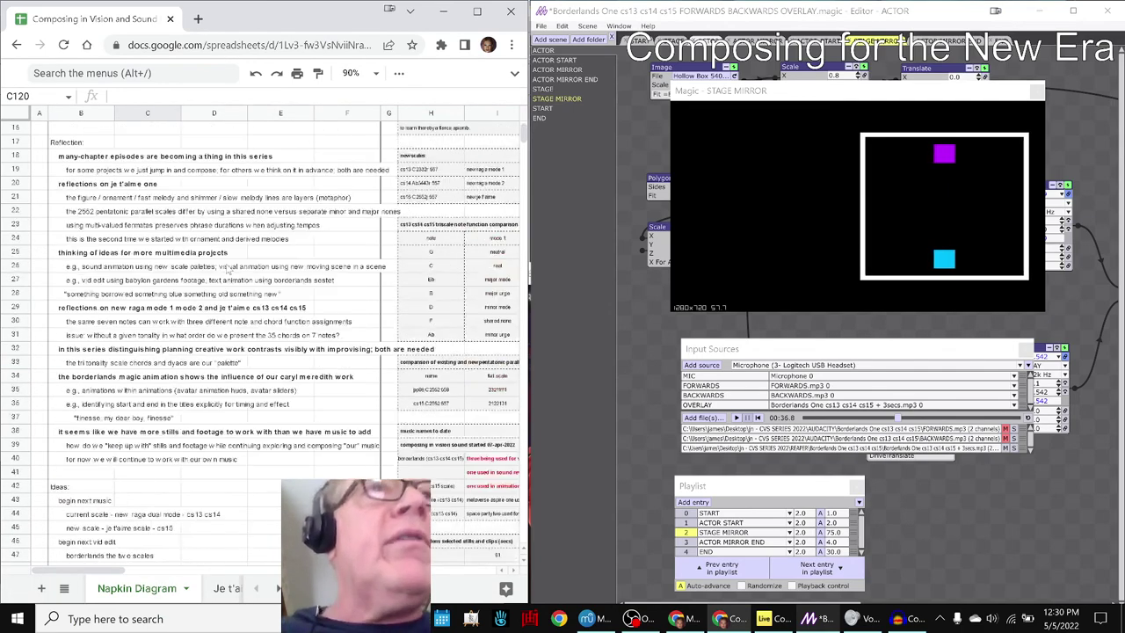
# Bold the B40 reflection about continuing with our own music, then return to cell A1.
pyautogui.scroll(2, 227, 268)
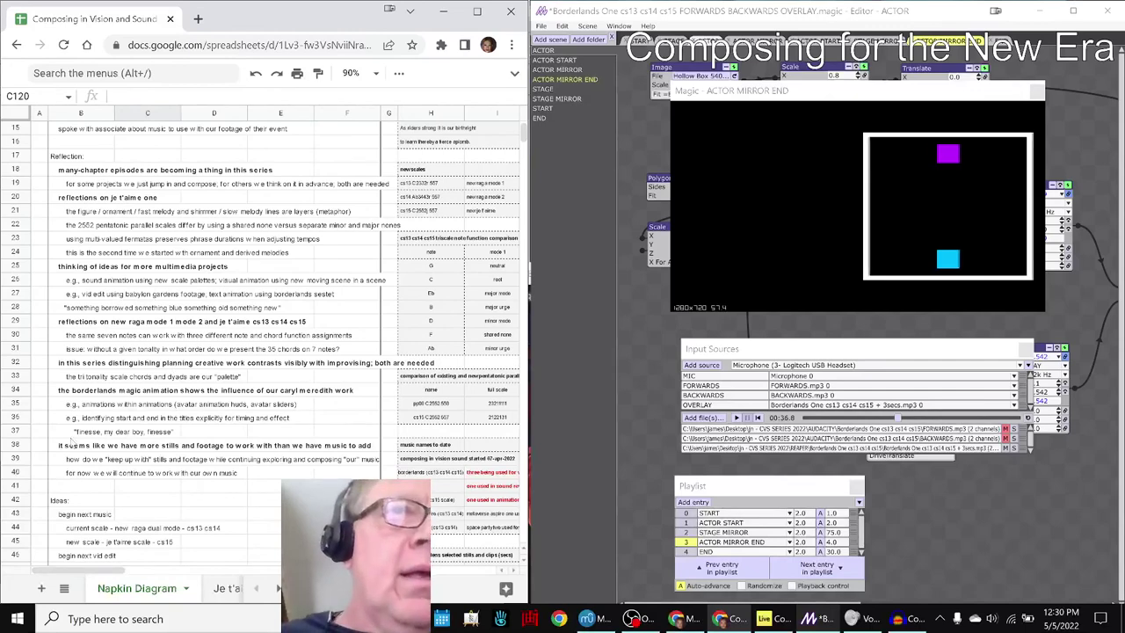
pyautogui.click(74, 475)
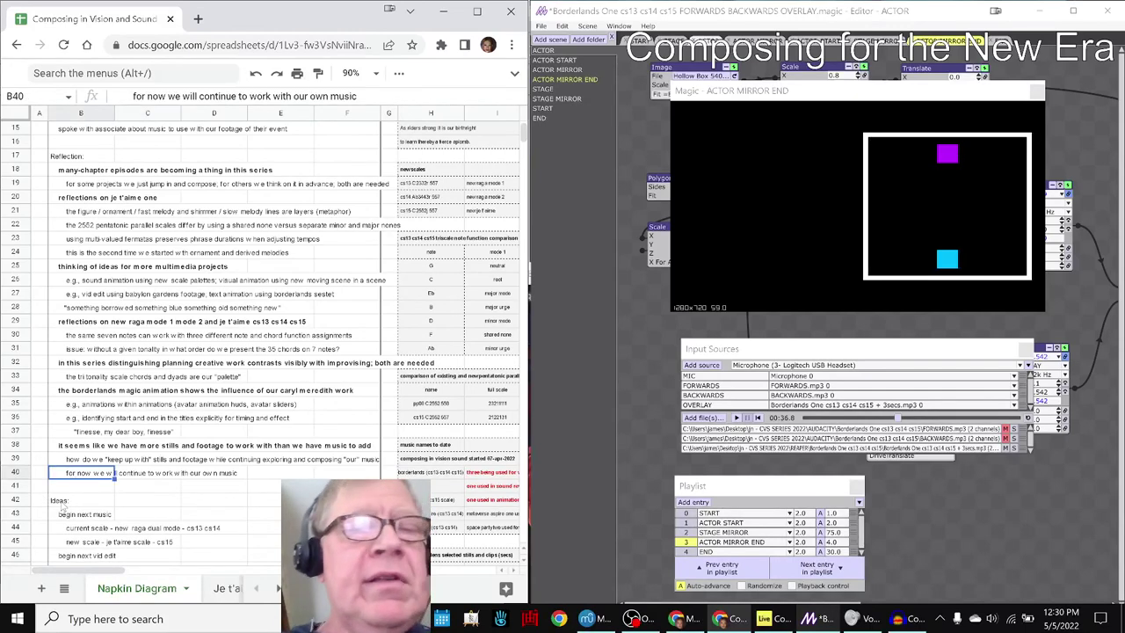
pyautogui.hotkey('ctrl', 'b')
pyautogui.press('Right')
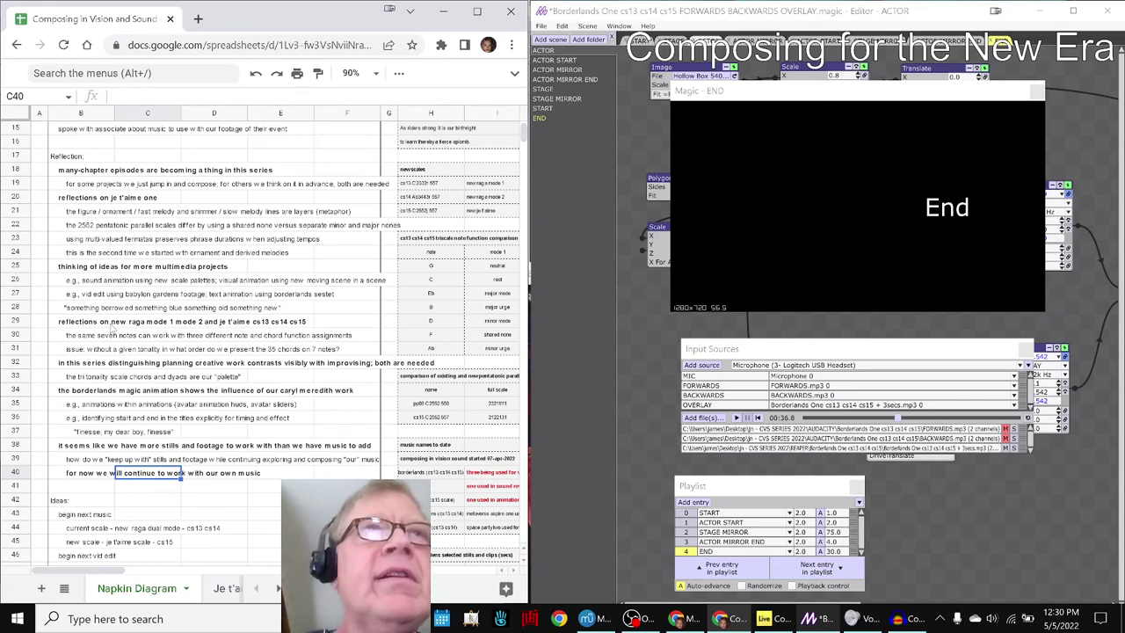
pyautogui.scroll(5, 113, 328)
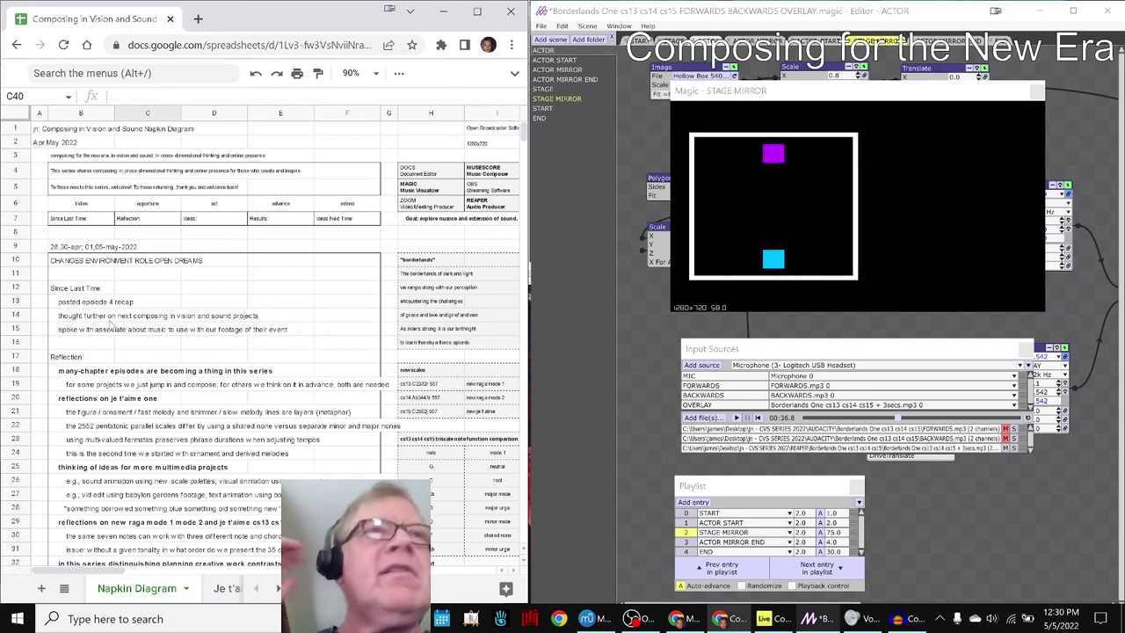
pyautogui.click(37, 128)
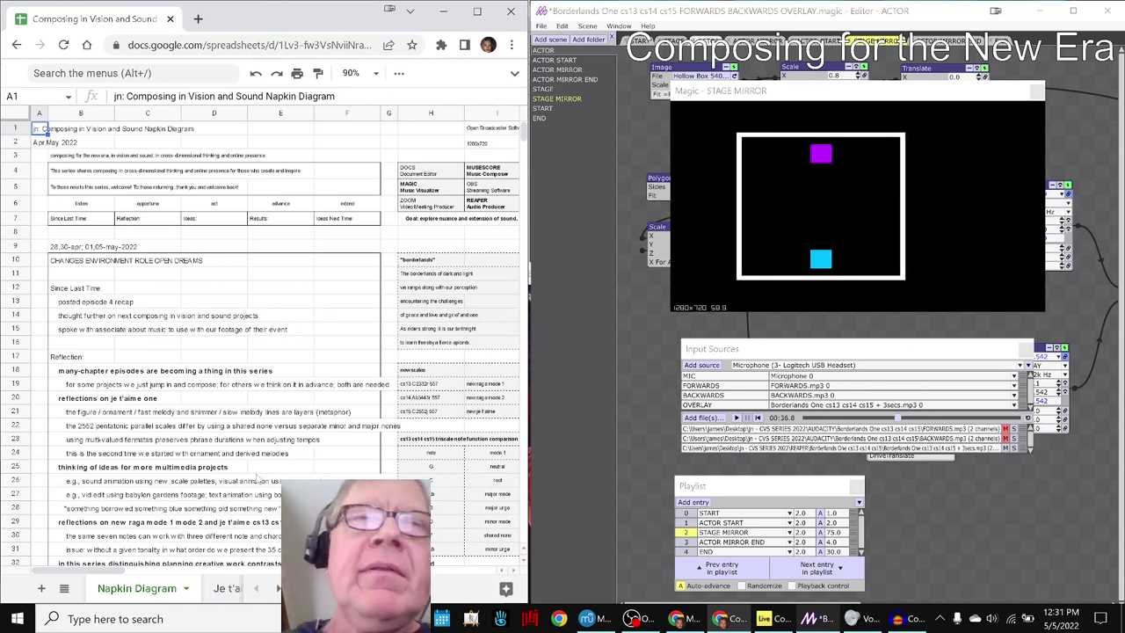
pyautogui.scroll(-10, 133, 445)
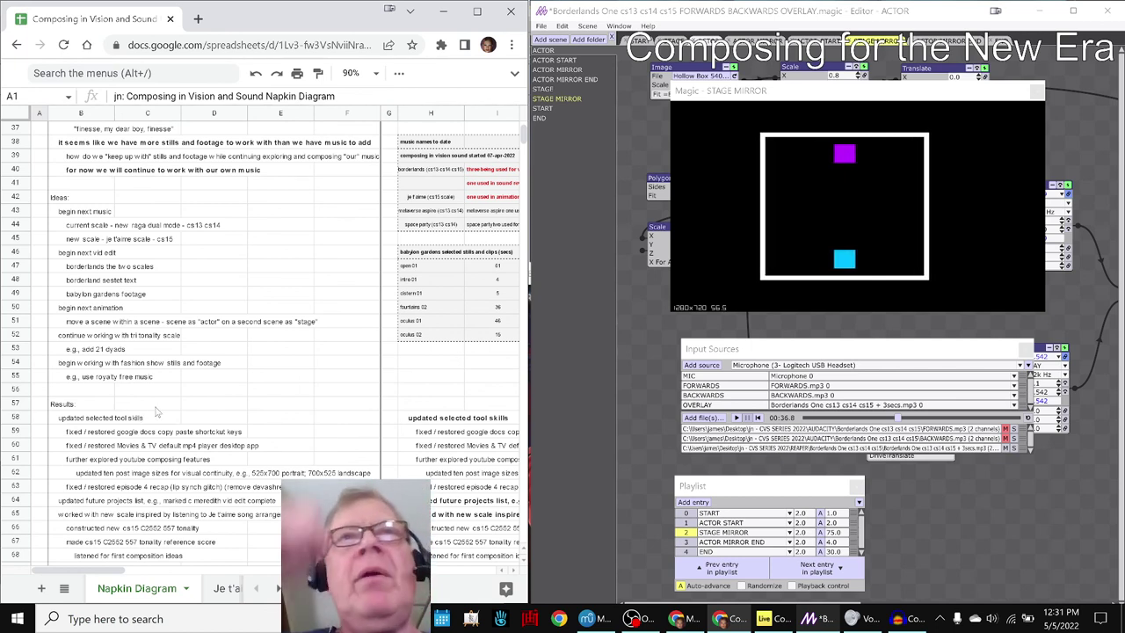
pyautogui.click(104, 351)
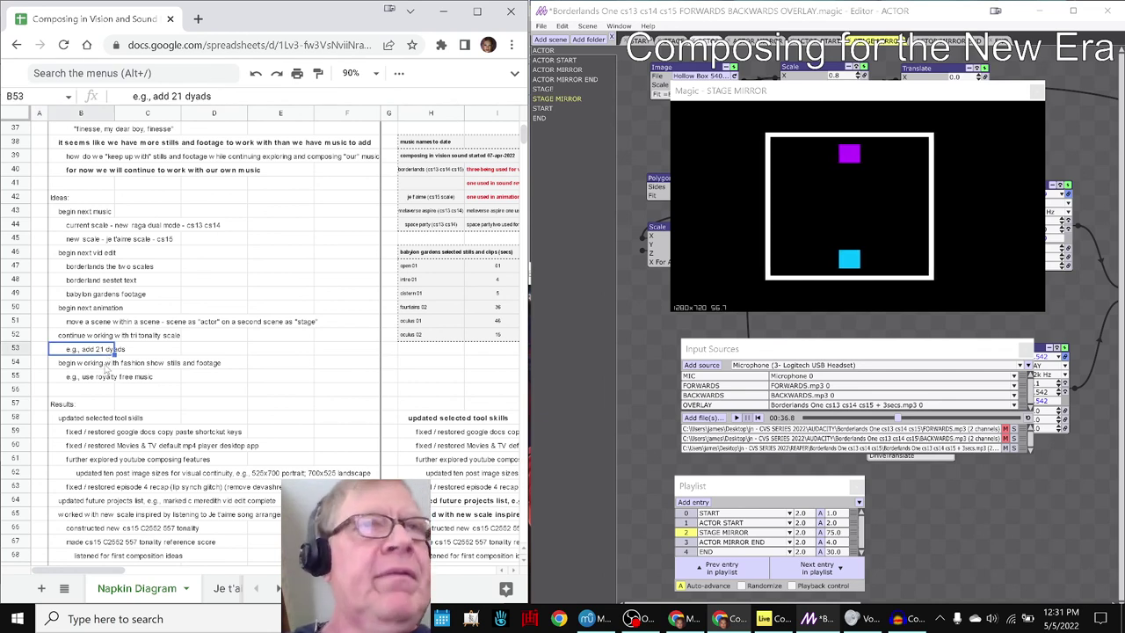
pyautogui.click(102, 378)
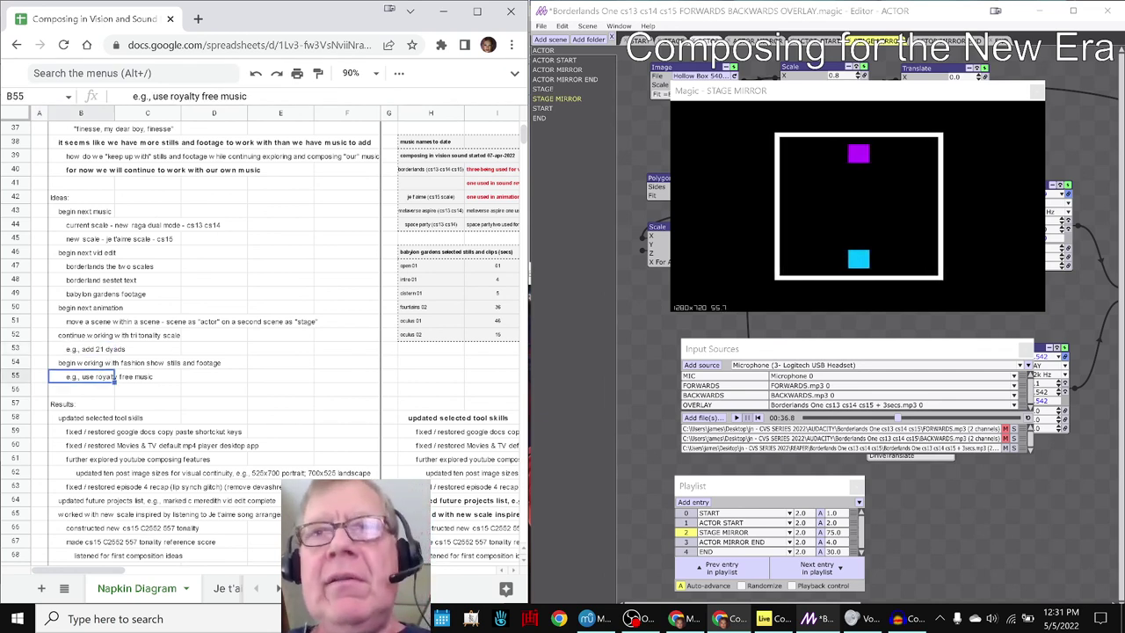
# Switch to OBS Studio, showing its Stream Information with the 'Composing in Vision and Sound 05' title.
pyautogui.click(634, 618)
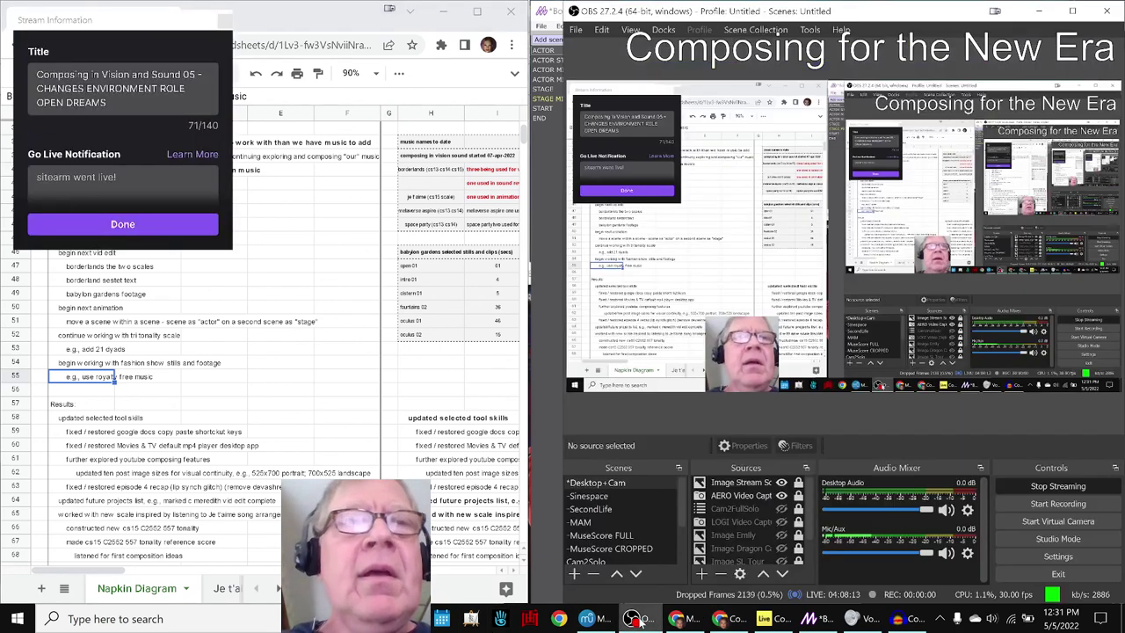